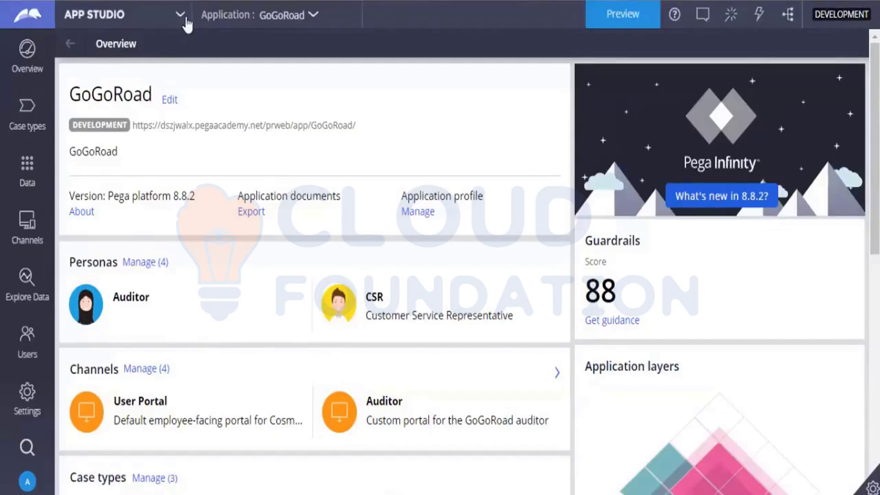
Switch the GoGoRoad application from App Studio to Dev Studio using the studio switcher
left_click(180, 15)
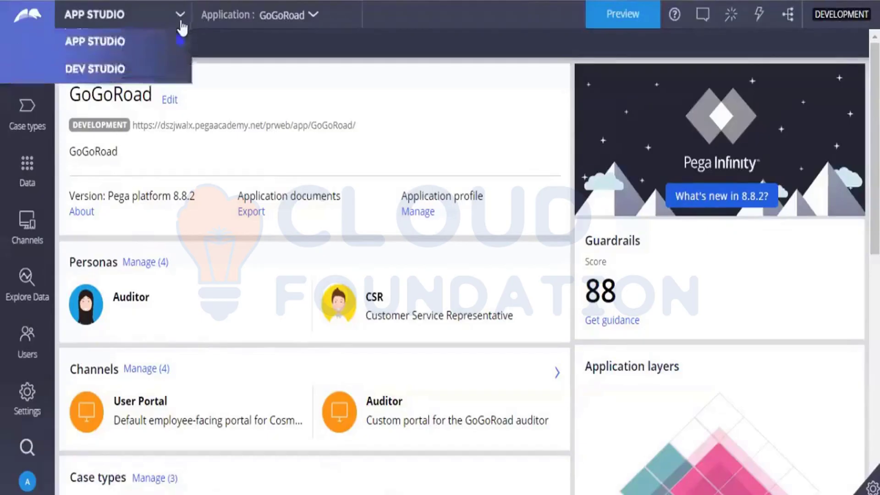
left_click(138, 64)
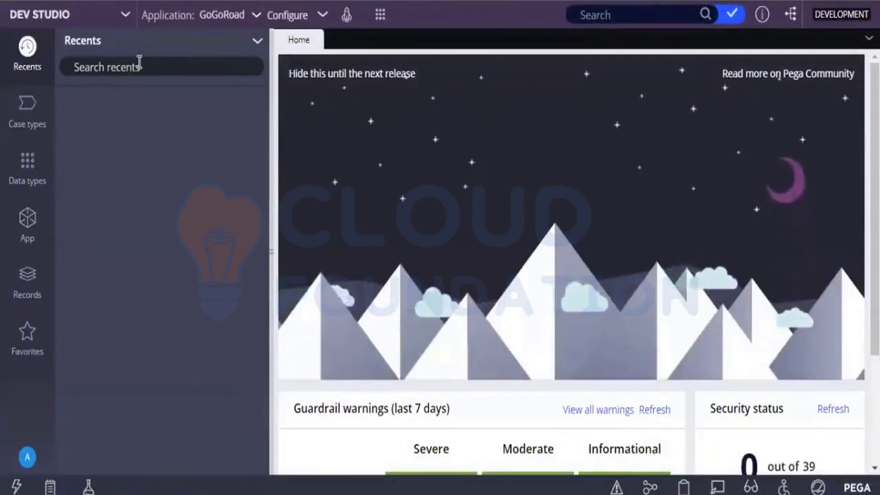
List GoGoRoad's case types in Dev Studio, then switch back to the App Studio overview
left_click(21, 132)
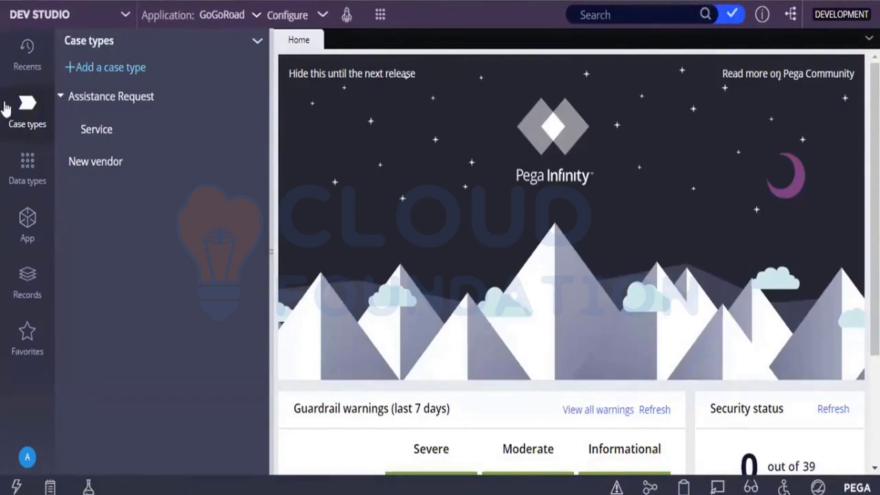
left_click(105, 24)
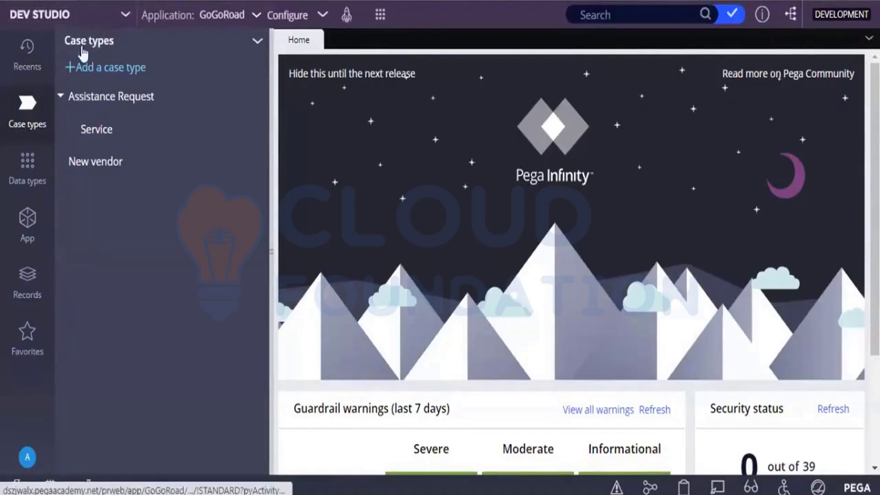
left_click(78, 50)
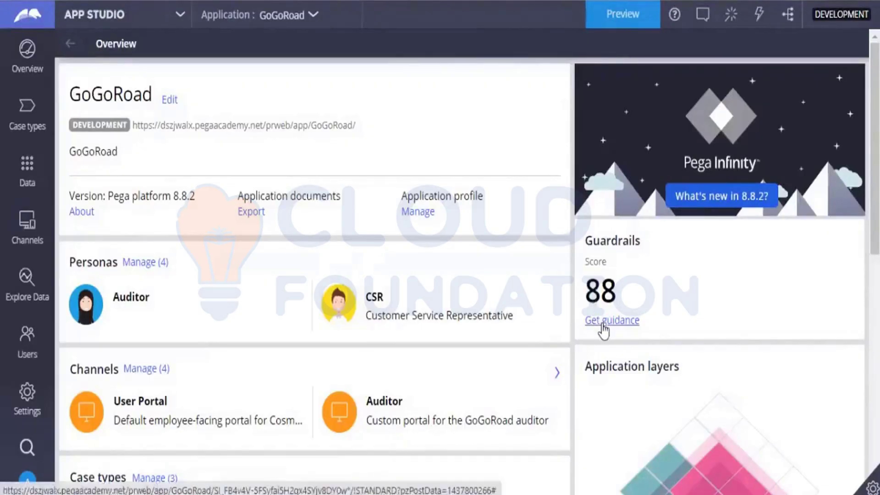
Open Get guidance under Guardrails to list 91 results headed by the CustomerID.FullName warning
left_click(603, 321)
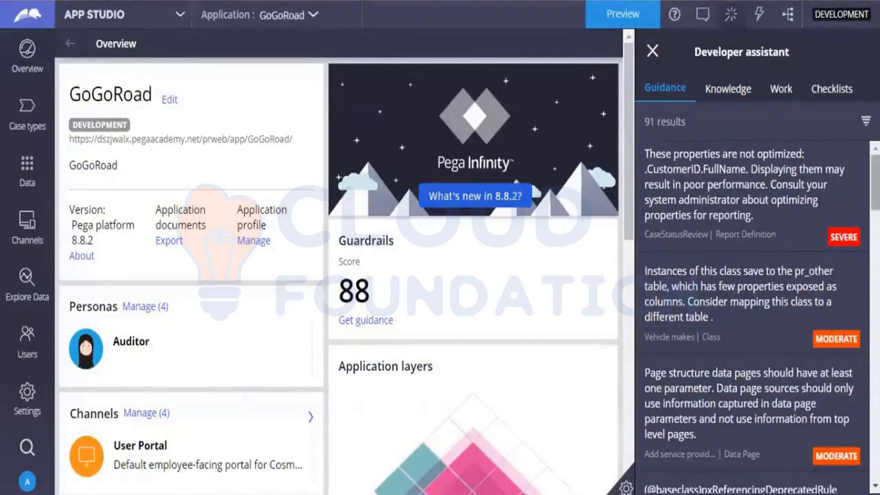
mouse_move(875, 183)
left_mouse_down()
mouse_move(875, 219)
mouse_move(876, 183)
left_mouse_up()
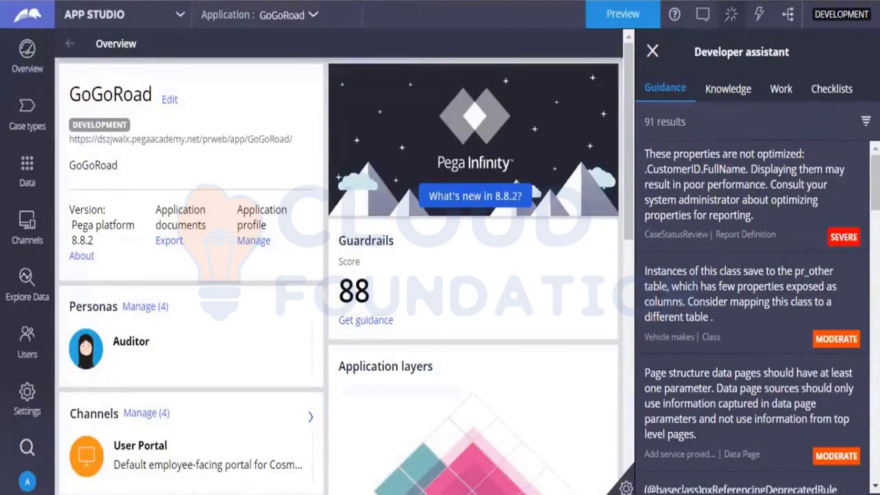
Scroll down the guidance list to the informational Content Security Policy and HTML warnings
scroll(751, 316, "down", 1)
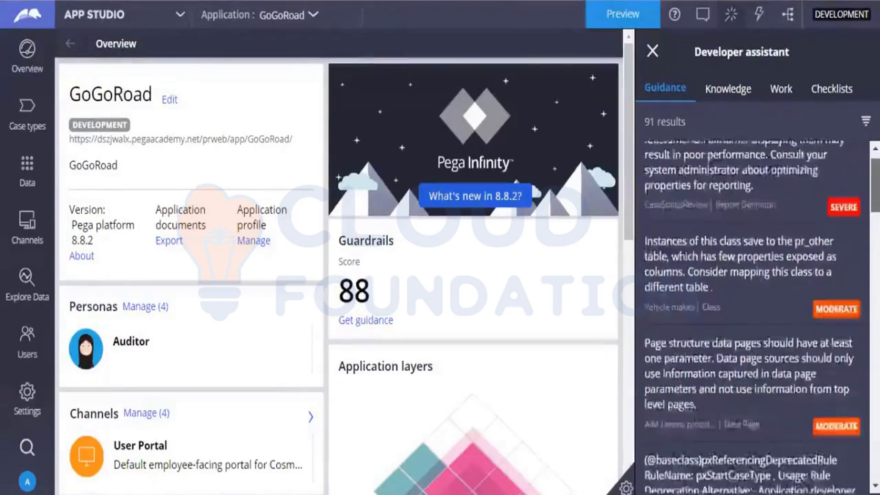
scroll(833, 307, "down", 6)
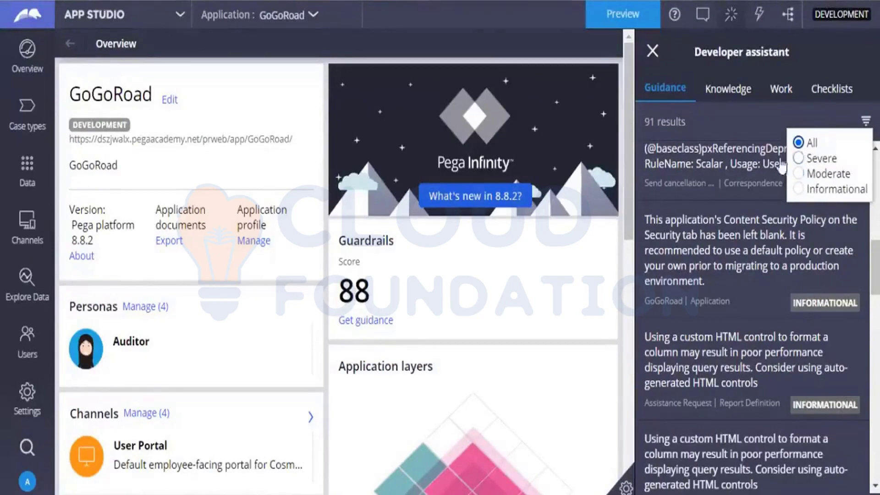
Dismiss the severity filter with All kept and scroll to the custom HTML control warnings
left_click(748, 114)
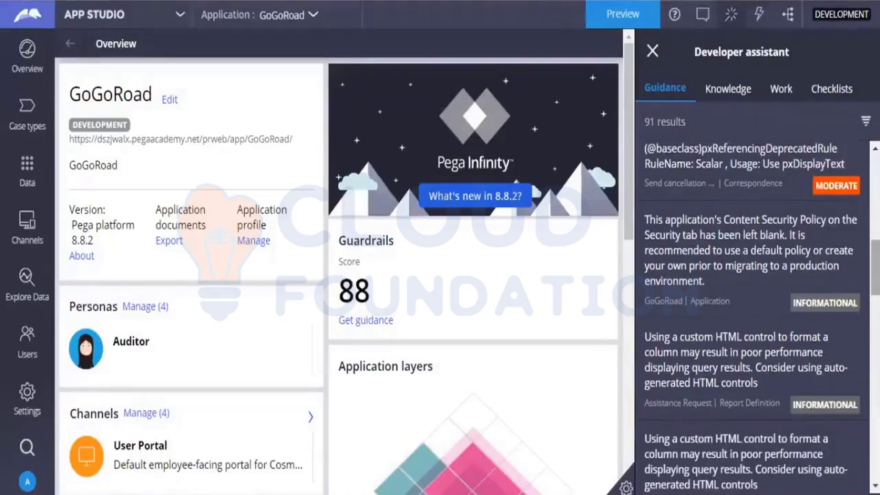
scroll(827, 340, "down", 5)
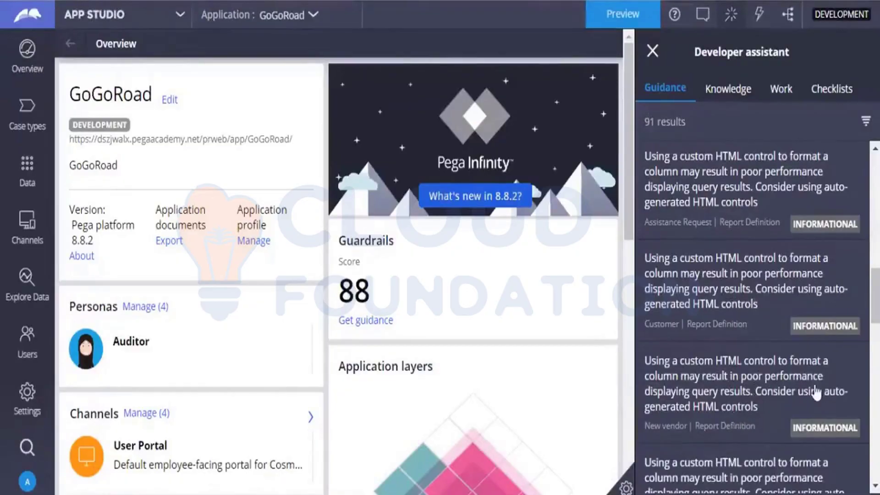
Scroll the guidance list down and back up to the severe CustomerID.FullName warning
scroll(814, 391, "down", 5)
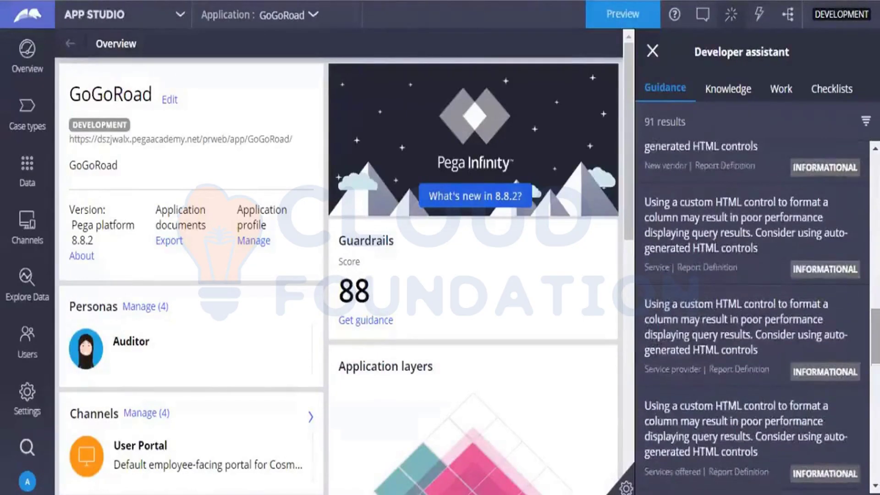
scroll(752, 316, "down", 5)
scroll(751, 316, "up", 5)
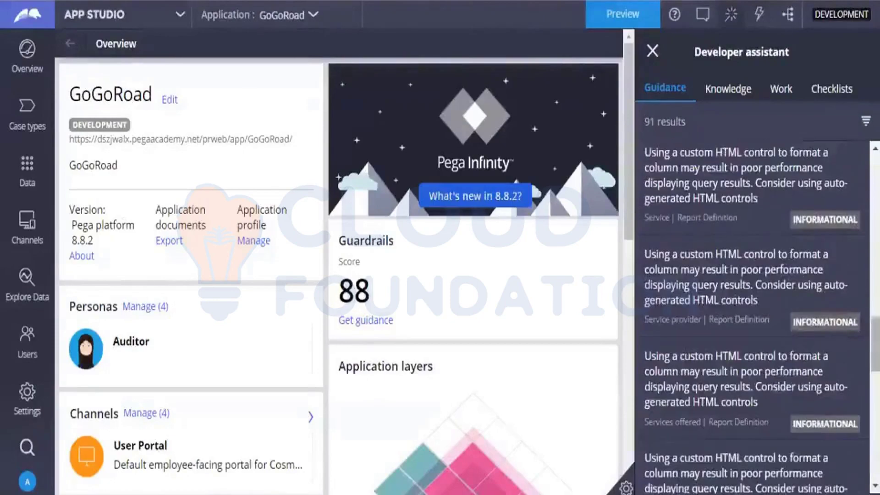
scroll(752, 316, "up", 5)
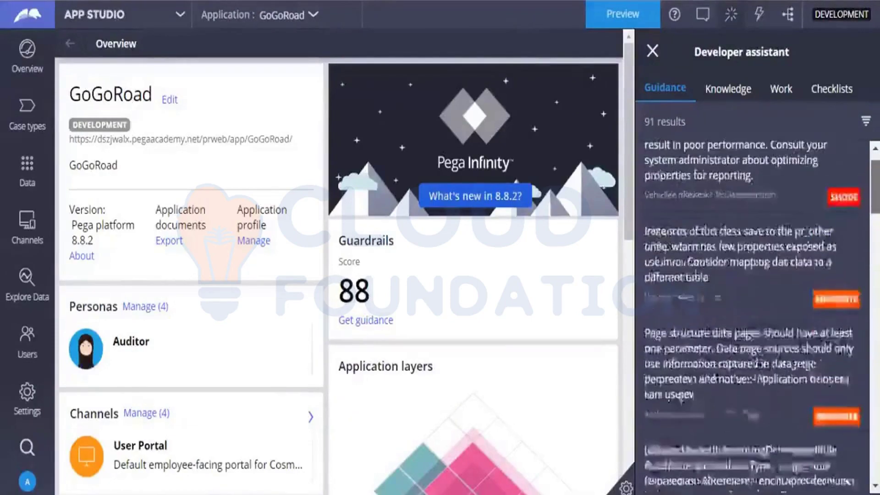
scroll(752, 316, "up", 2)
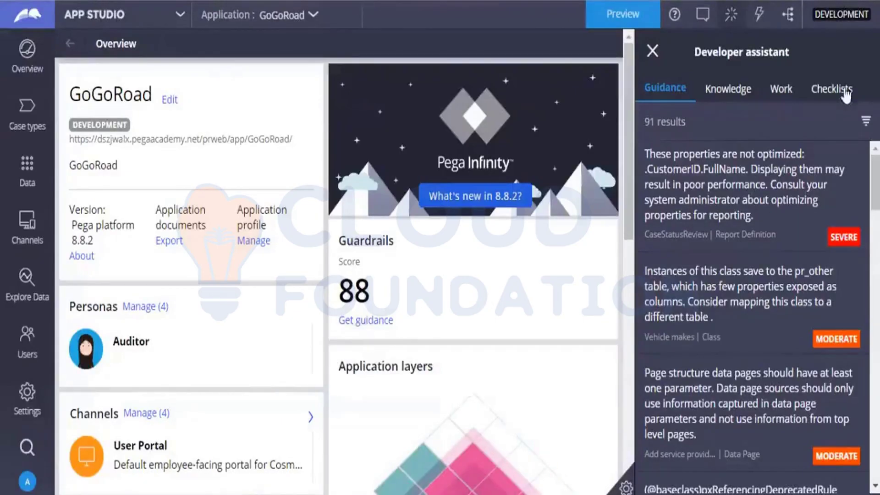
Browse the assistant's Knowledge and Work items, ending on the Checklists with Application security's 39 tasks
left_click(723, 90)
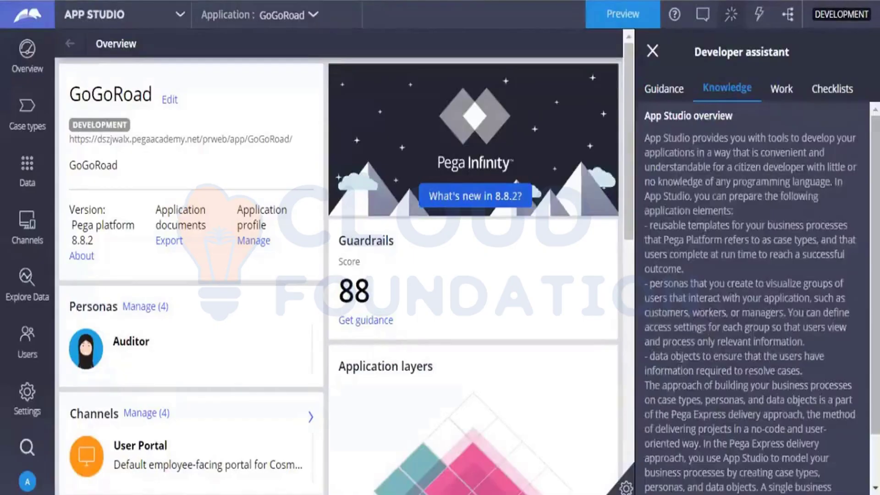
left_click(795, 94)
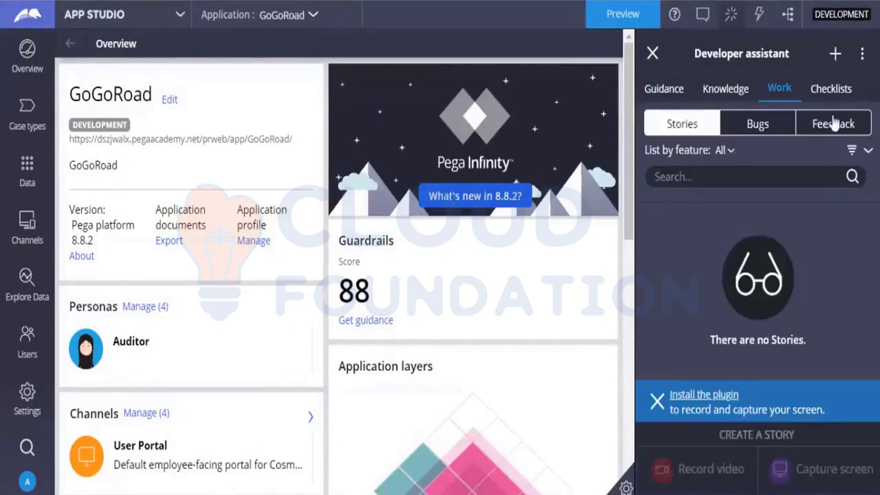
left_click(819, 97)
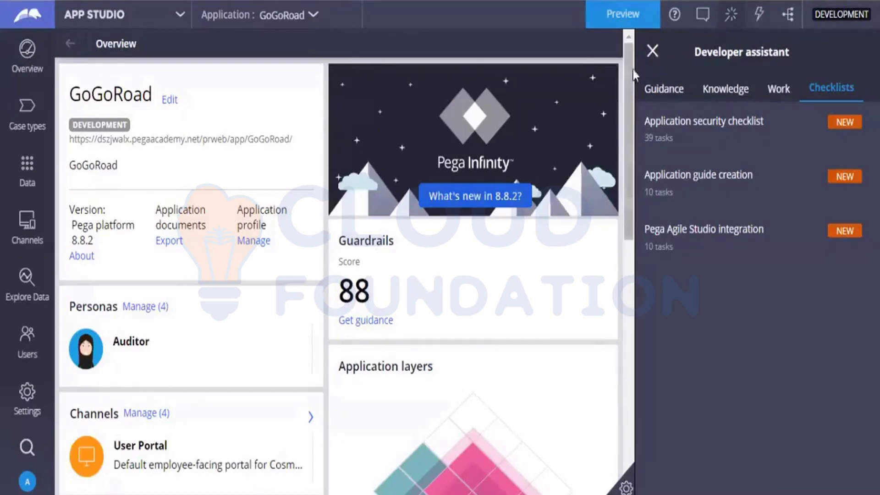
Close the Developer assistant panel, leaving the GoGoRoad overview with Guardrails score 88
left_click(653, 52)
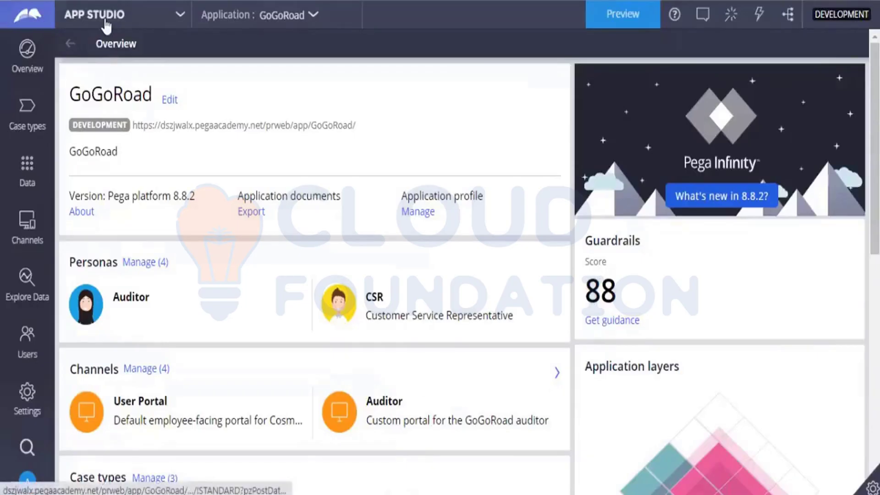
Visit Dev Studio, return to App Studio, and reopen the guardrail guidance listing 91 results
left_click(106, 26)
left_click(106, 69)
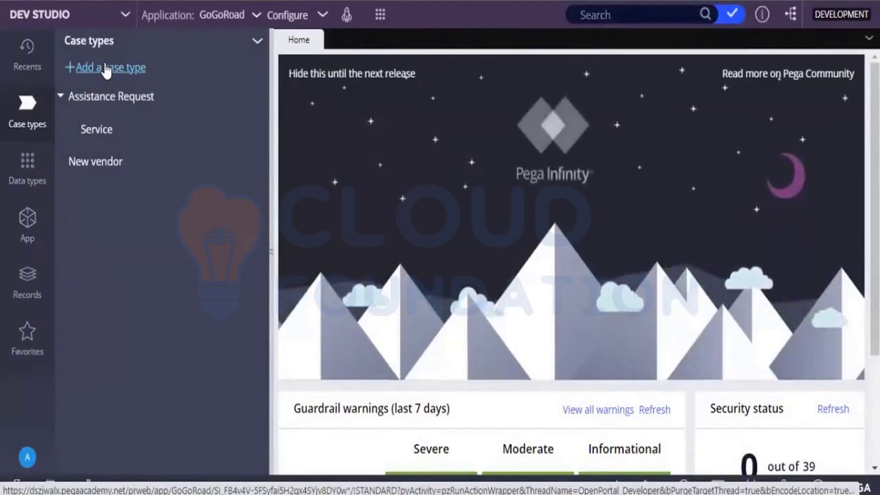
left_click(94, 16)
left_click(92, 39)
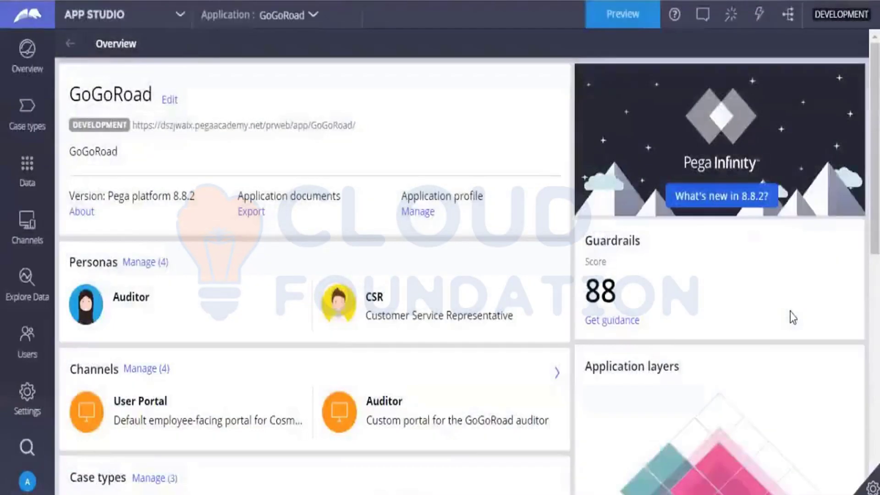
left_click(623, 322)
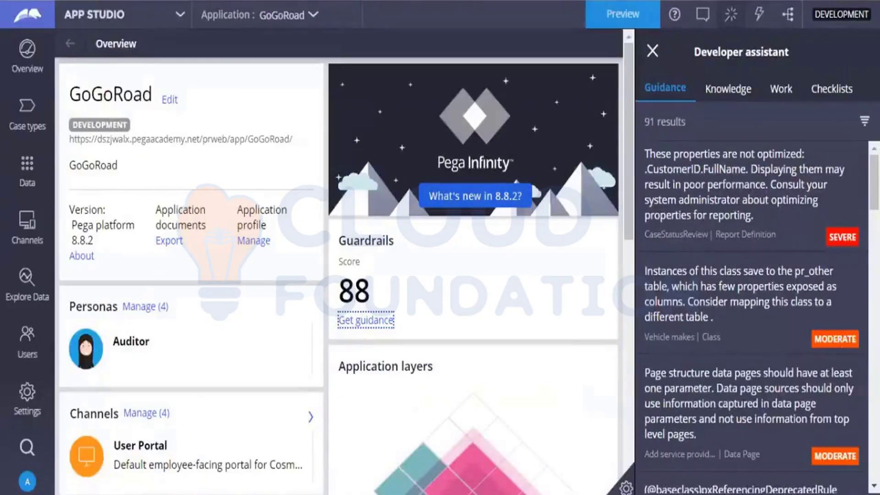
scroll(752, 317, "down", 6)
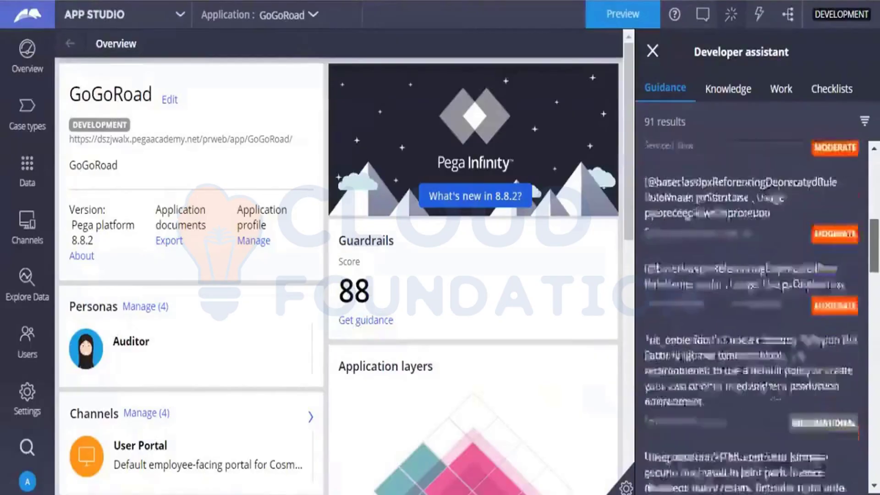
scroll(751, 316, "down", 2)
scroll(752, 316, "down", 20)
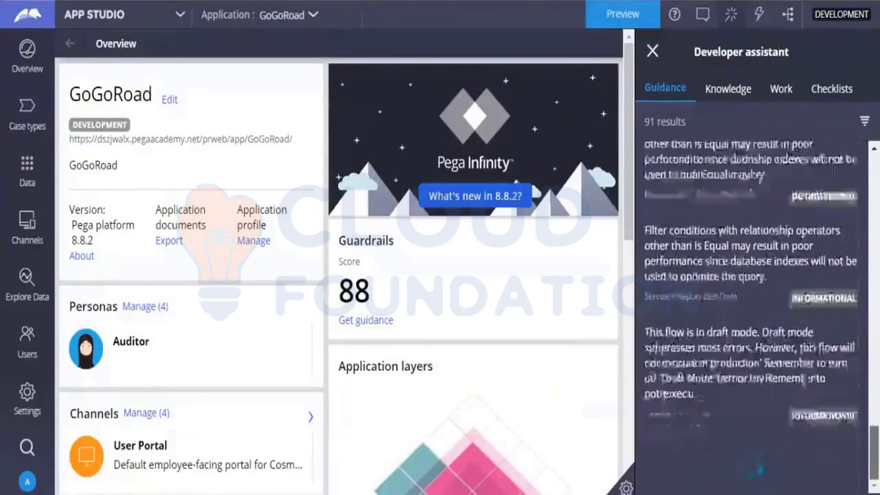
scroll(752, 316, "up", 1)
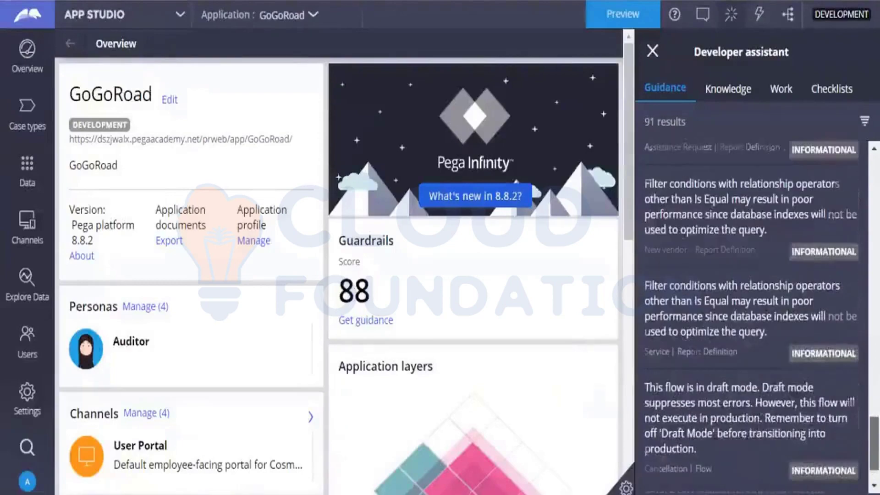
scroll(855, 270, "up", 20)
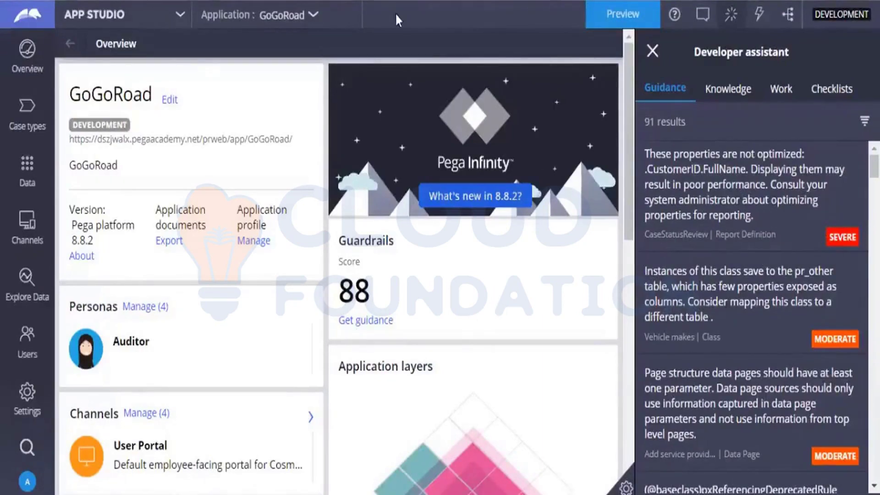
left_click(177, 17)
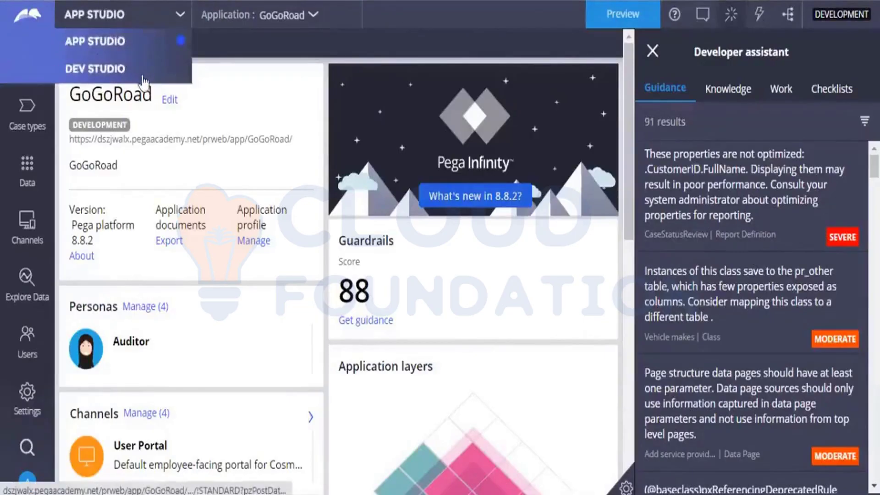
left_click(142, 77)
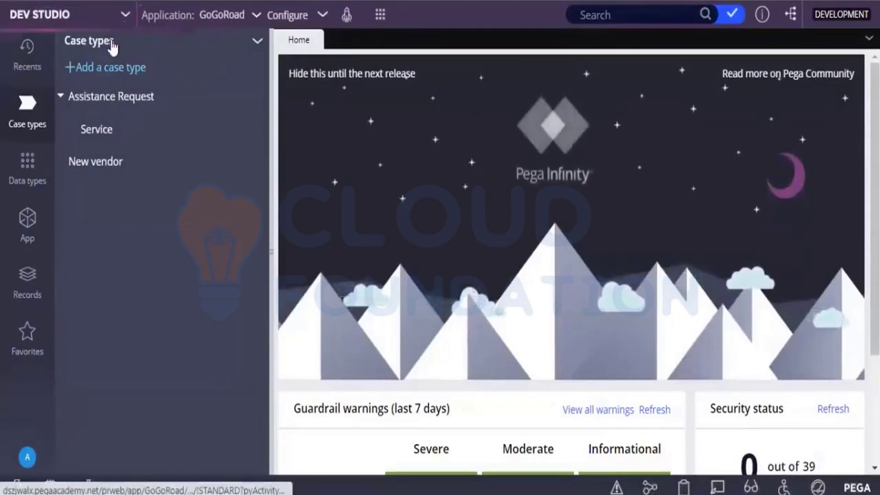
left_click(99, 43)
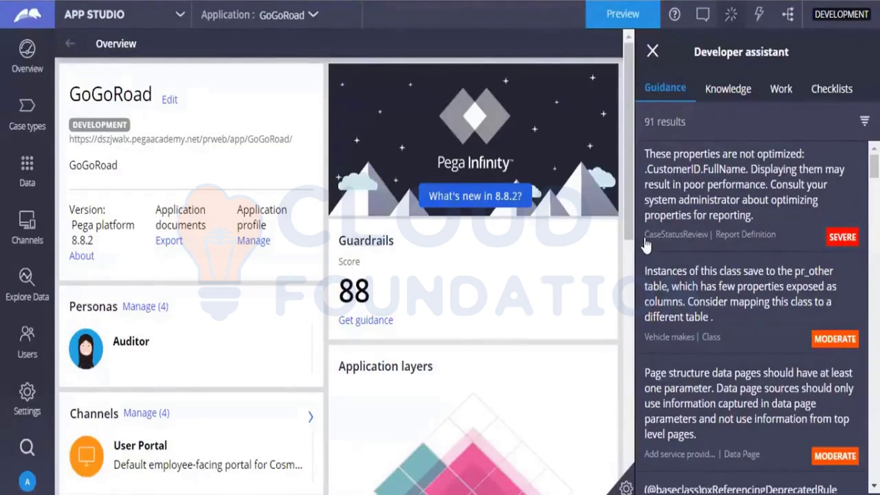
left_click_drag(647, 245, 708, 256)
key("ctrl+c")
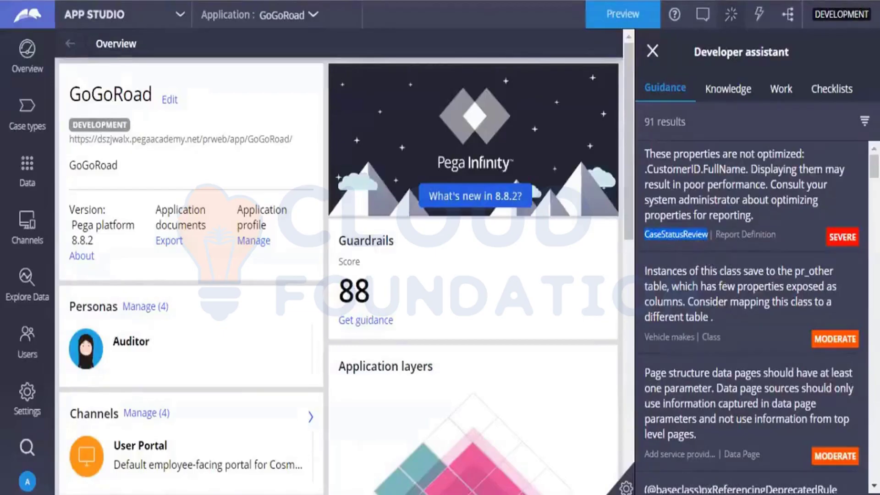
left_click(160, 21)
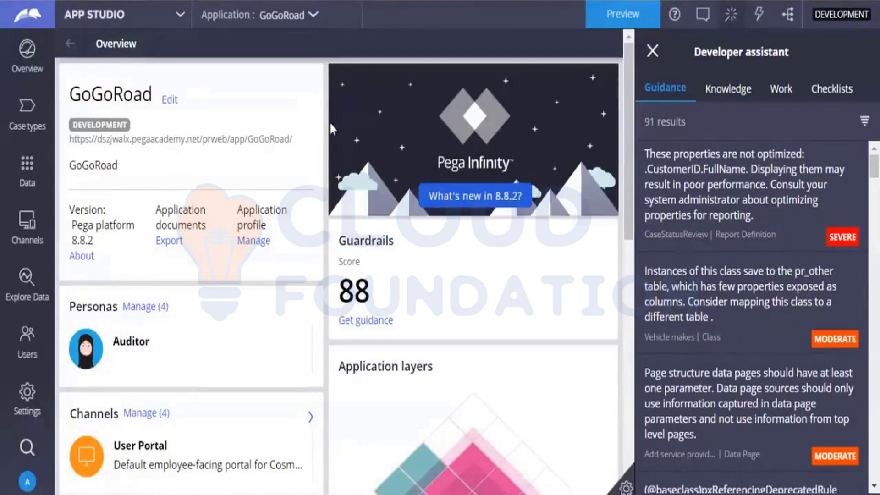
Switch to Dev Studio and search for the pasted rule name CaseStatusReview
left_click(93, 14)
left_click(112, 61)
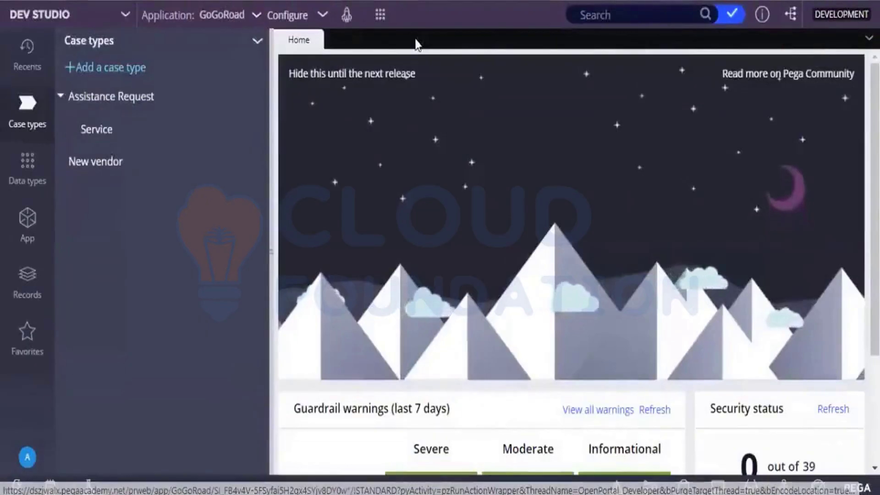
left_click(671, 13)
key("ctrl+v")
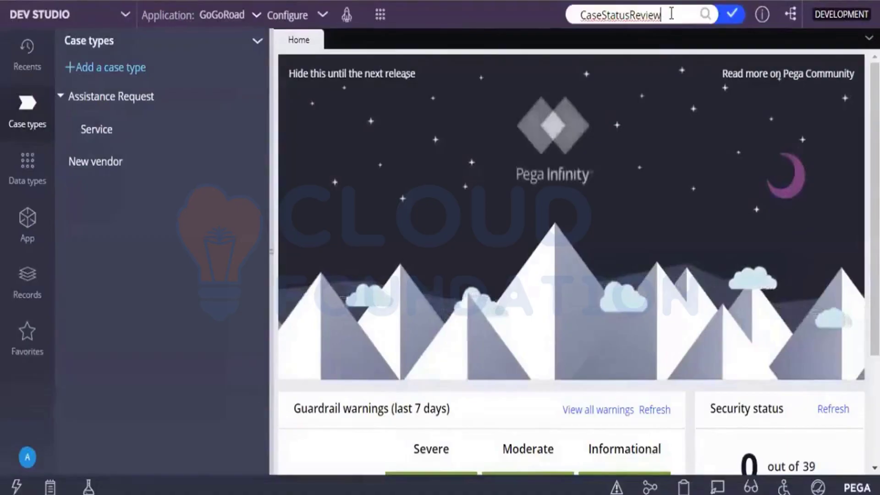
key("Return")
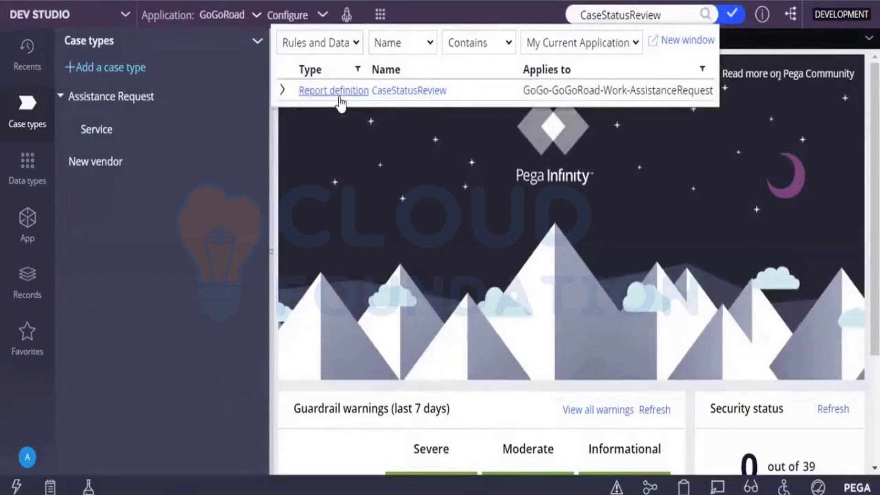
Expand the CaseStatusReview search result and open that report definition with its four columns
left_click(282, 92)
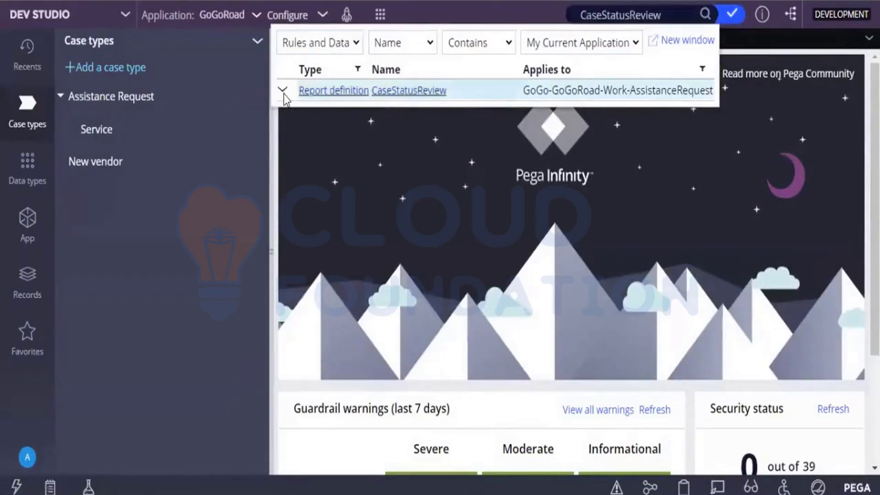
left_click(379, 92)
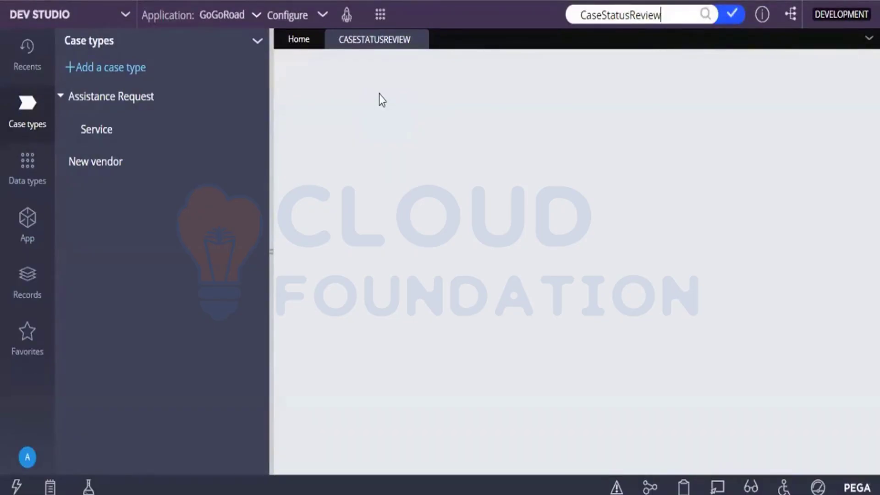
left_click(378, 94)
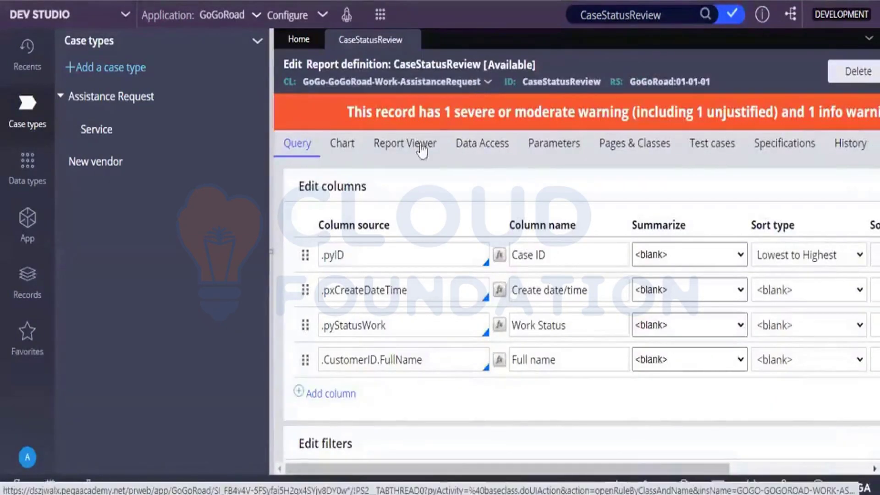
Hide the Case types panel and bring up the report's guardrail warnings for unoptimized .CustomerID.FullName
left_click(272, 242)
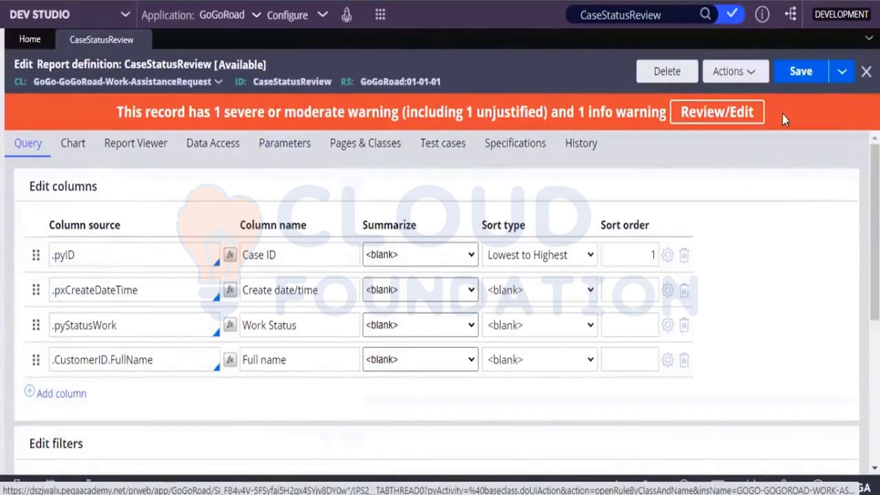
left_click(752, 110)
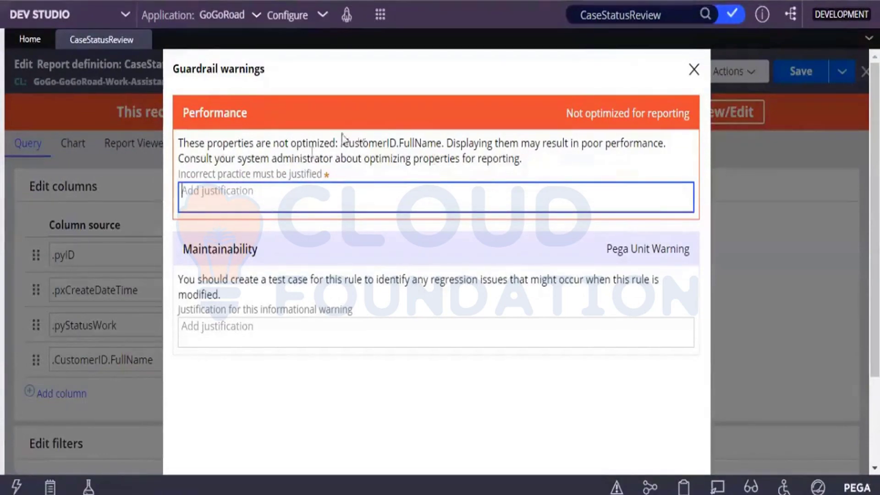
Dismiss the Guardrail warnings dialog, leaving the FullName warning unjustified
left_click(694, 70)
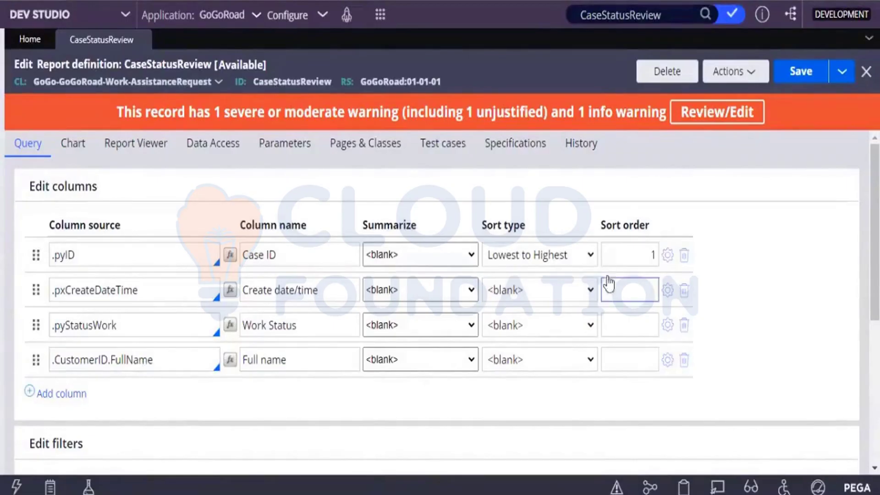
Inspect the .CustomerID.FullName column source unchanged, then switch via App Studio back to Dev Studio
left_click(152, 359)
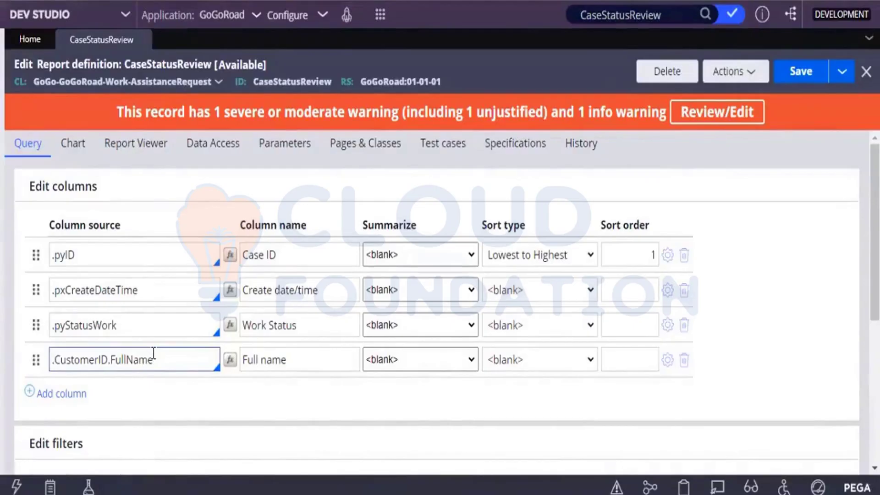
left_click(171, 388)
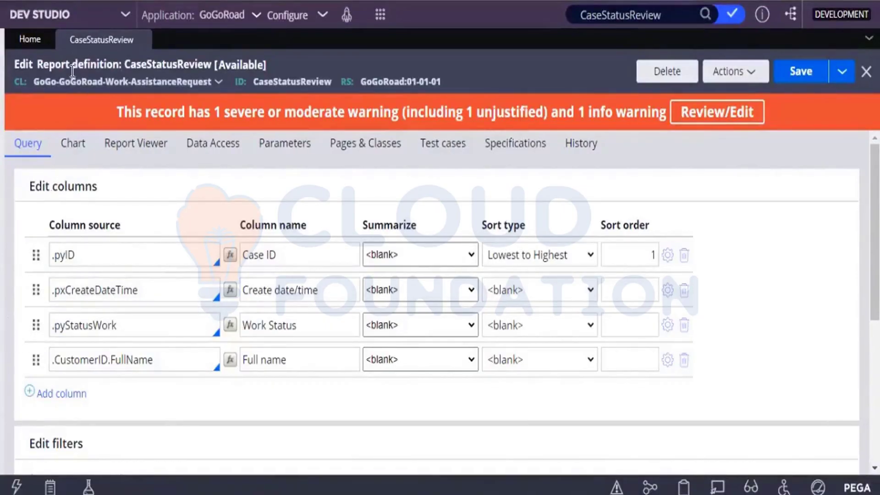
left_click(118, 15)
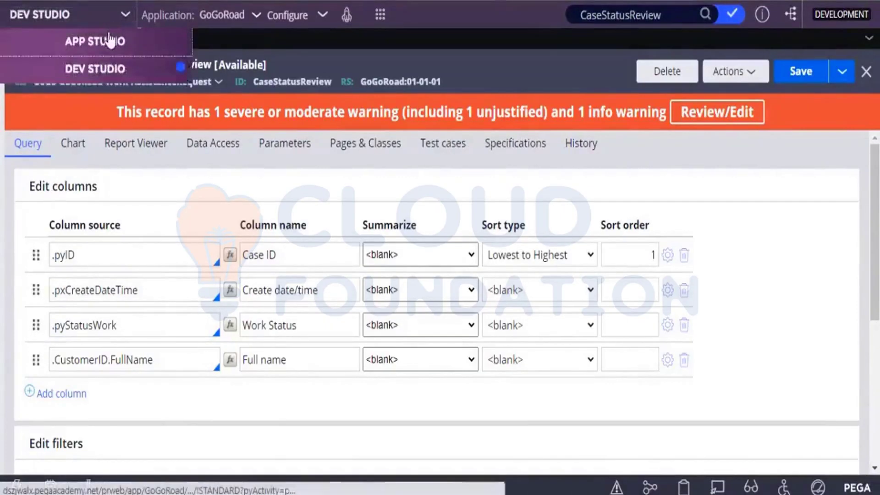
left_click(109, 40)
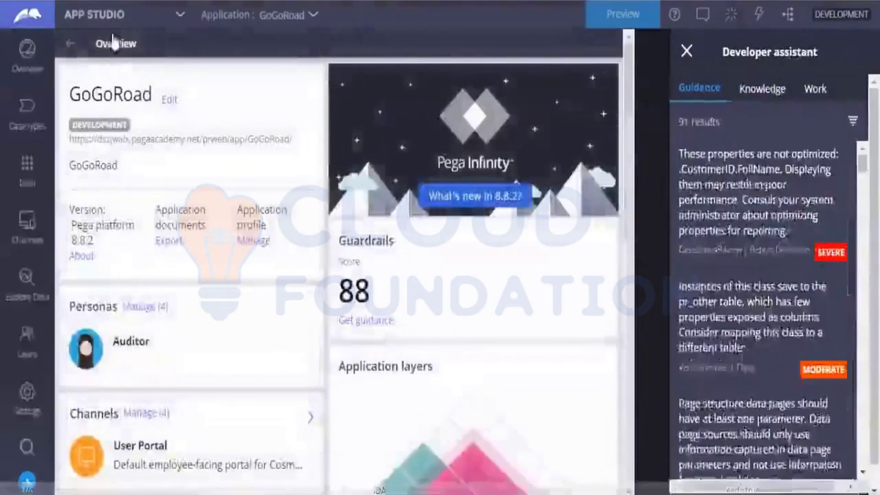
left_click(118, 15)
left_click(114, 69)
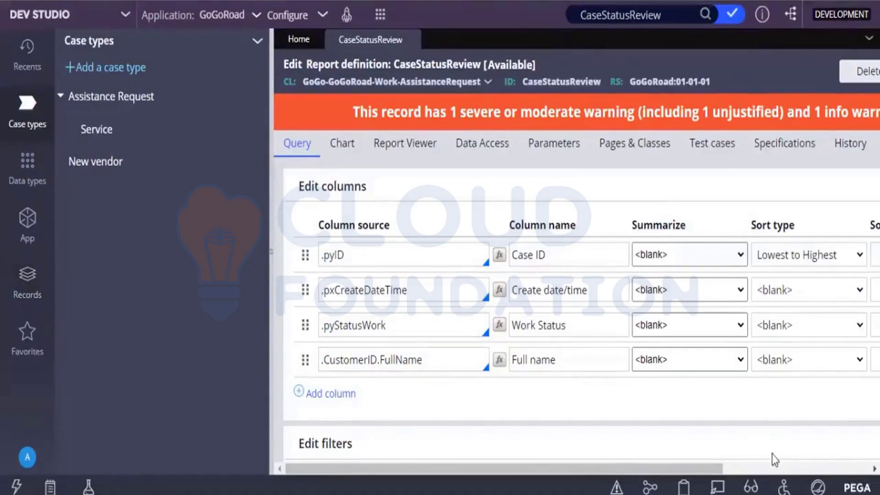
left_click(774, 469)
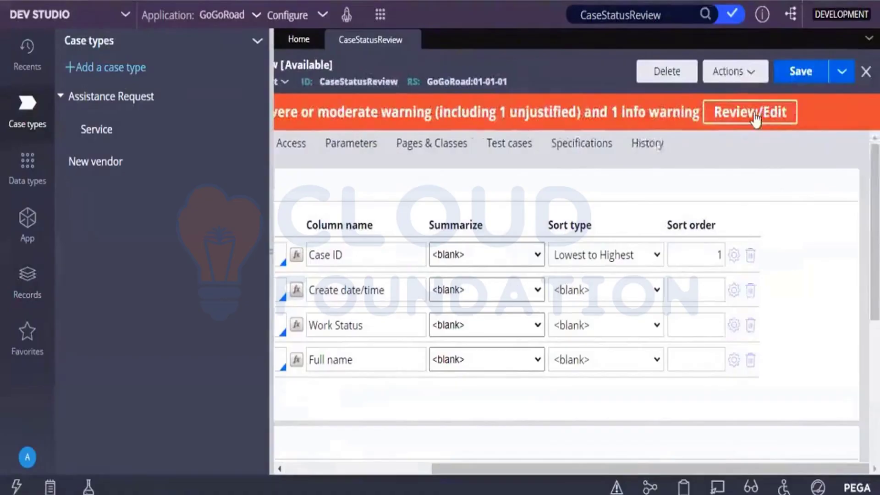
left_click(755, 119)
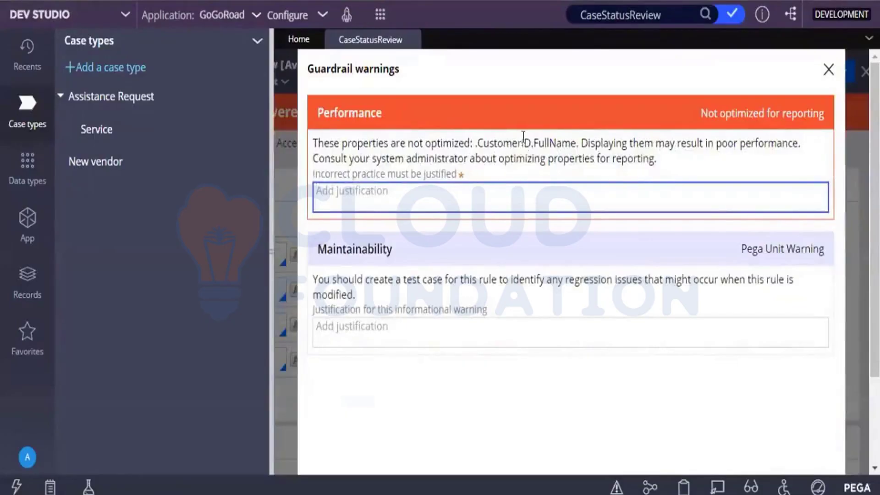
left_click_drag(512, 143, 562, 144)
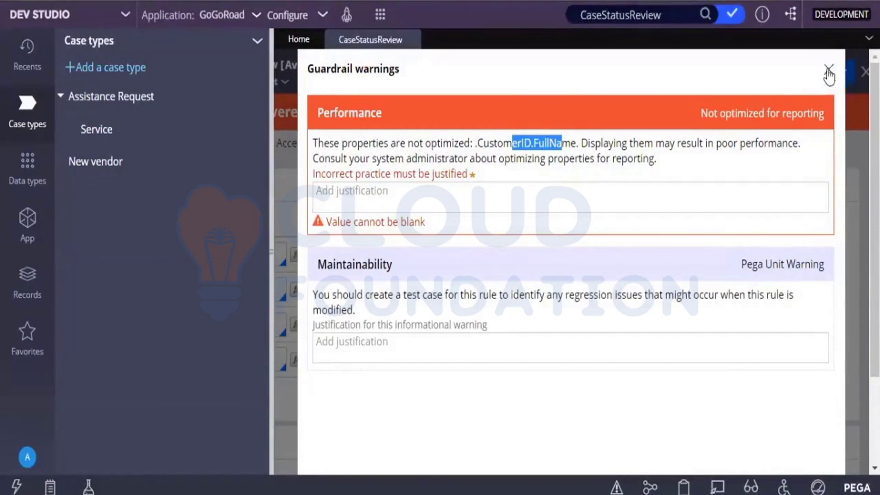
left_click(828, 71)
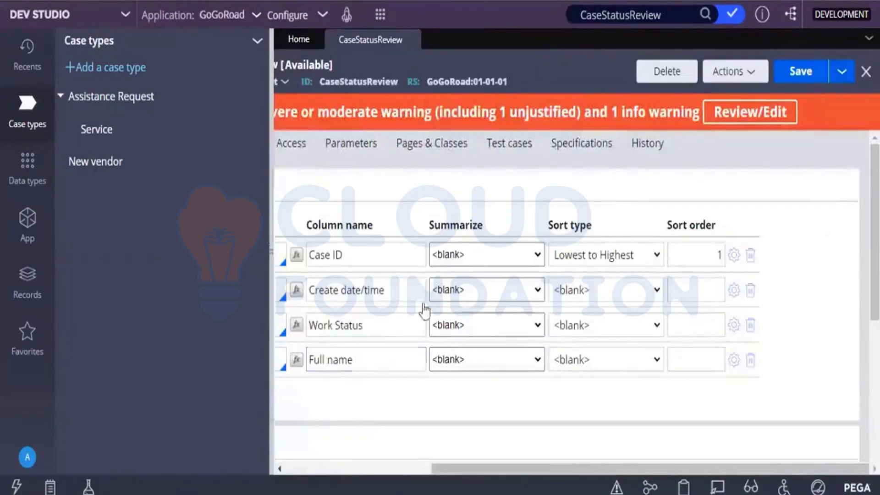
Scroll the report's column list back into view, then show the App Explorer with GoGo-GoGoRoad-Work classes
left_click(389, 331)
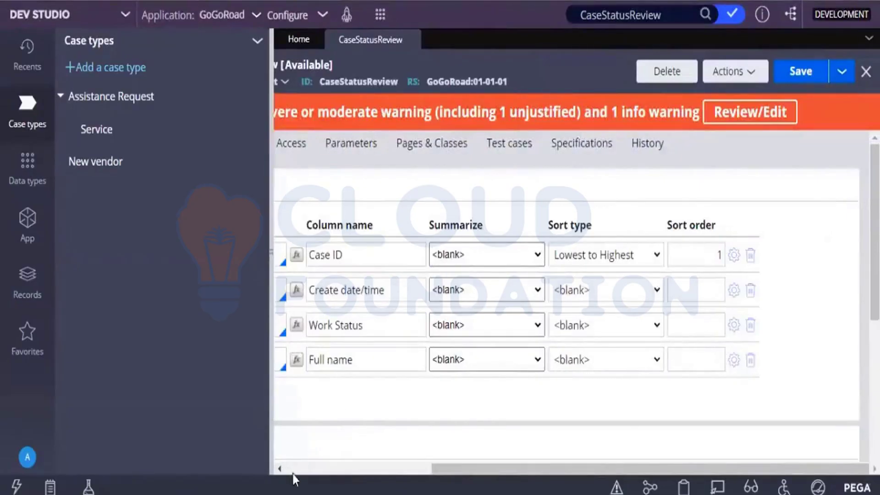
left_click(292, 473)
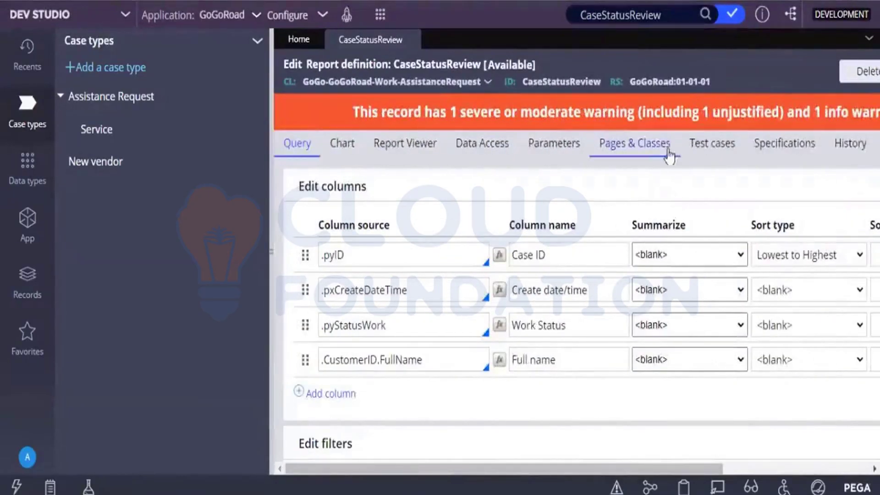
left_click_drag(669, 151, 635, 164)
left_click_drag(732, 170, 435, 429)
left_click(442, 429)
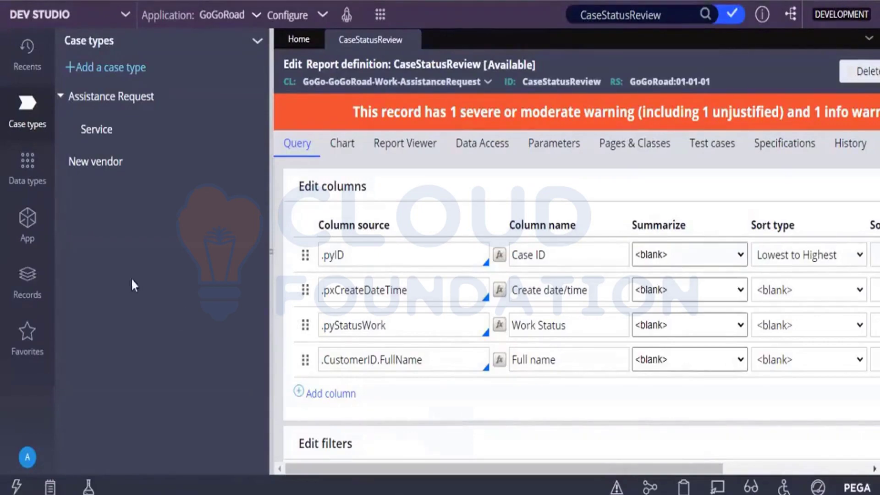
left_click(26, 232)
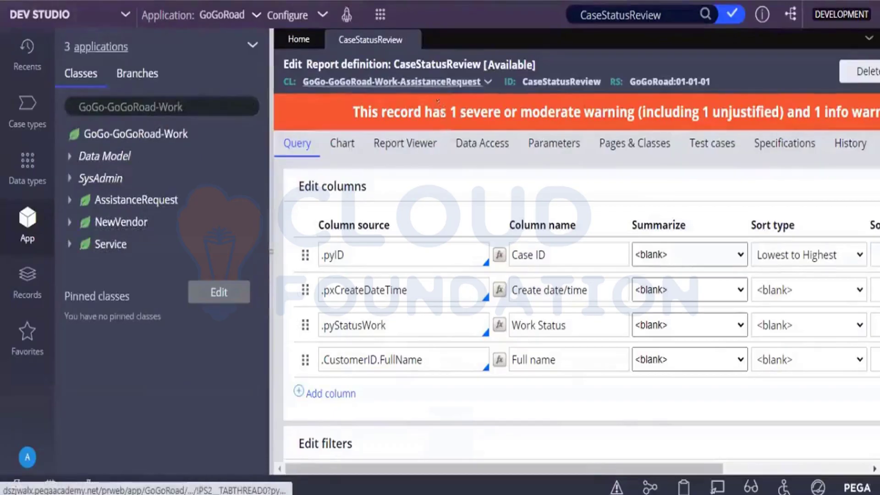
Filter the explorer to GoGo-GoGoRoad-Work-AssistanceRequest and briefly expand its Reports > Report definition list
left_click(210, 108)
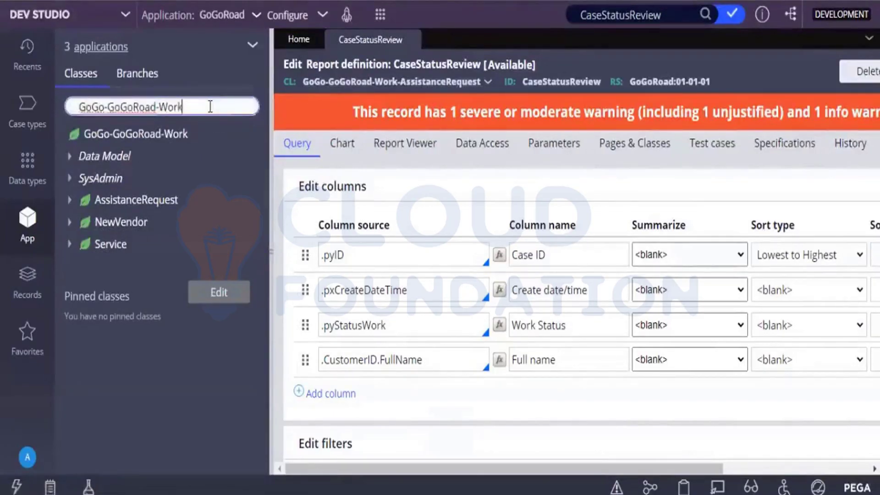
type("-")
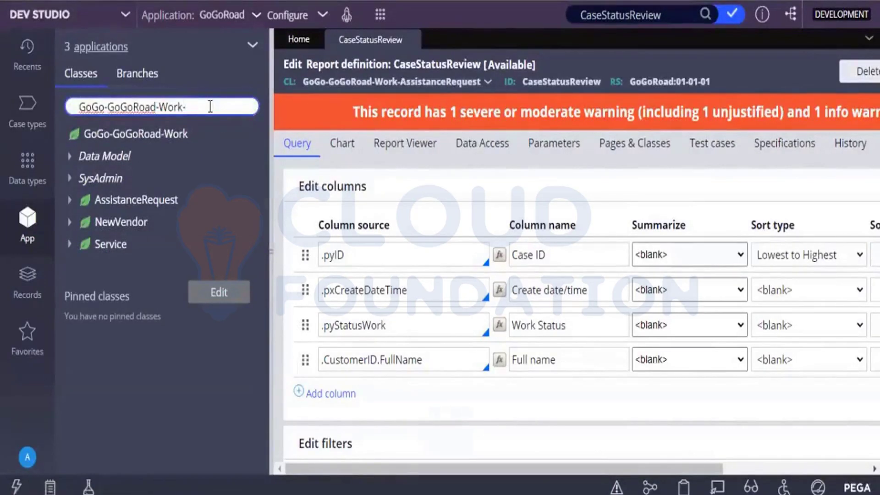
type("A")
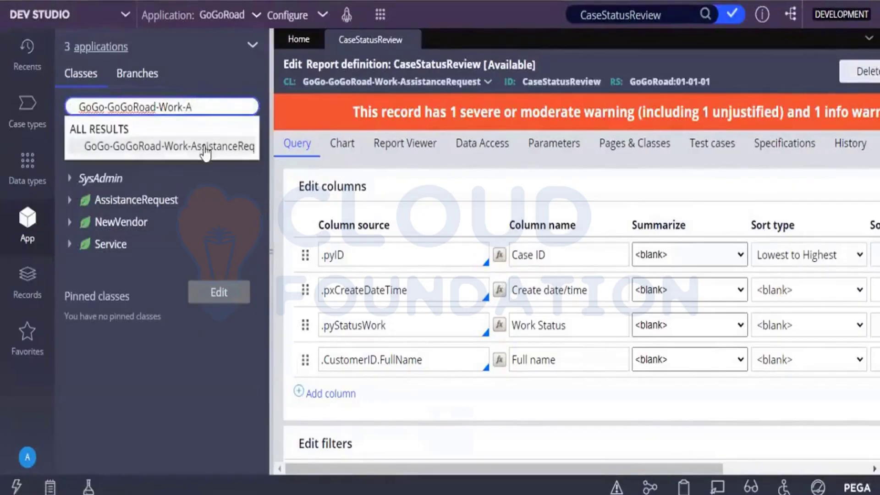
left_click(205, 148)
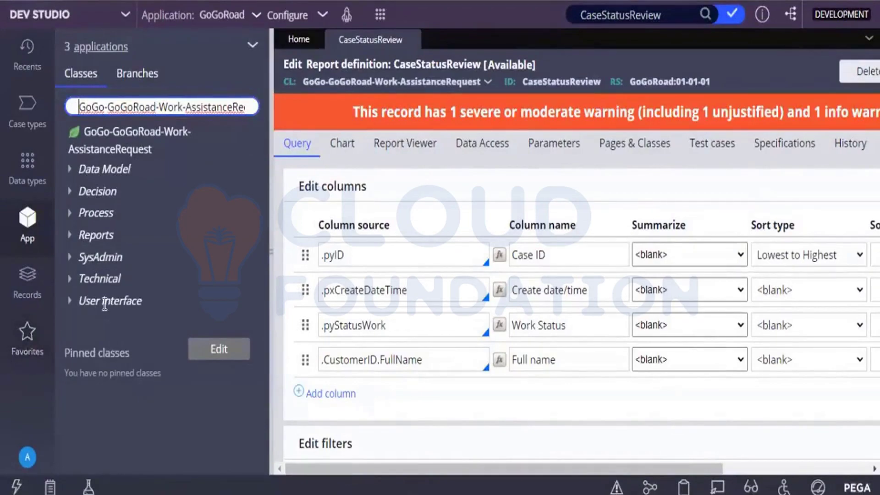
left_click(76, 243)
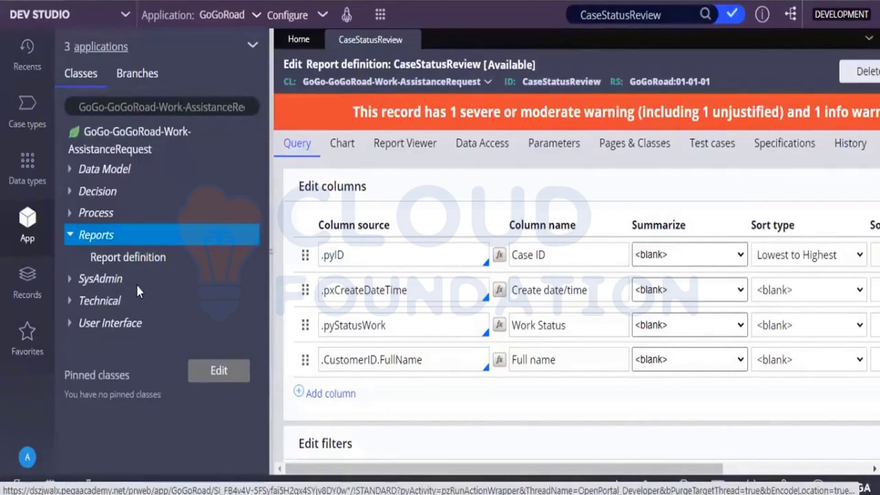
left_click(123, 257)
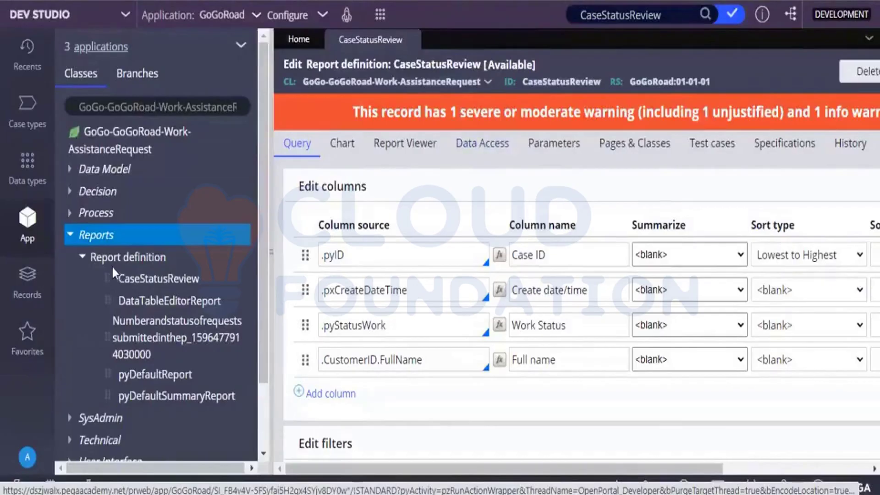
left_click(81, 258)
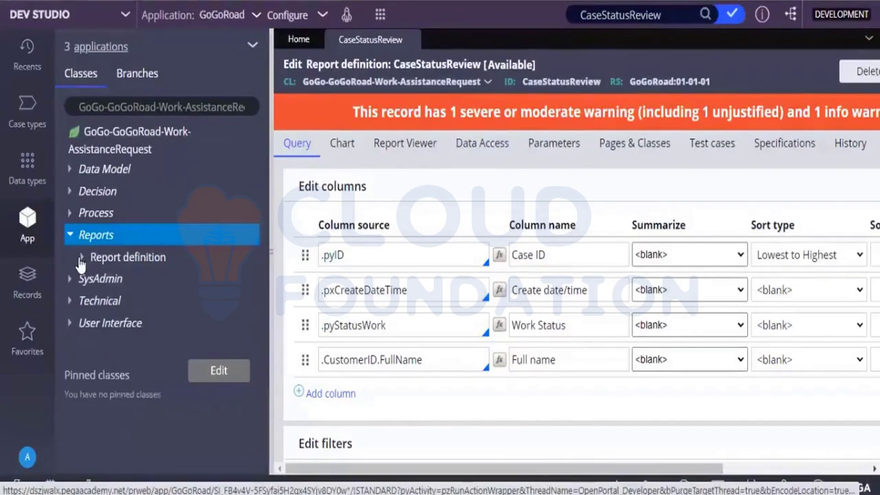
left_click(72, 236)
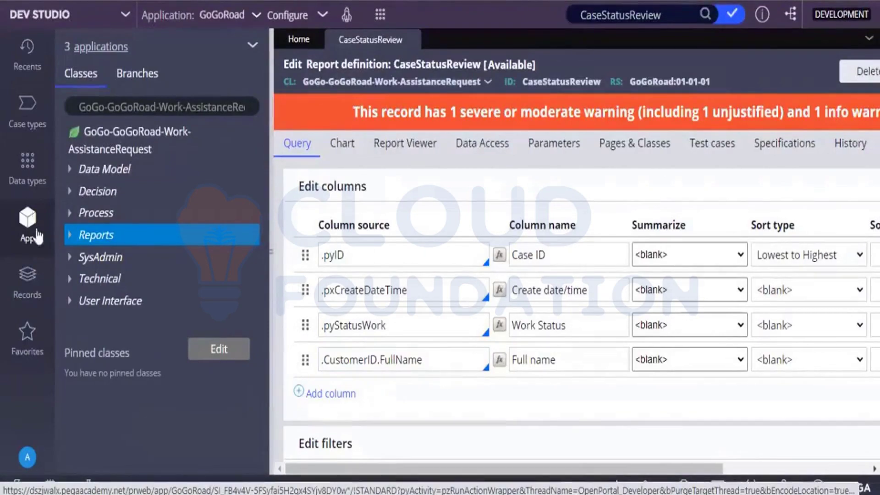
Expand Data Model > Property, reveal CustomerID's properties, and select FullName
left_click(69, 169)
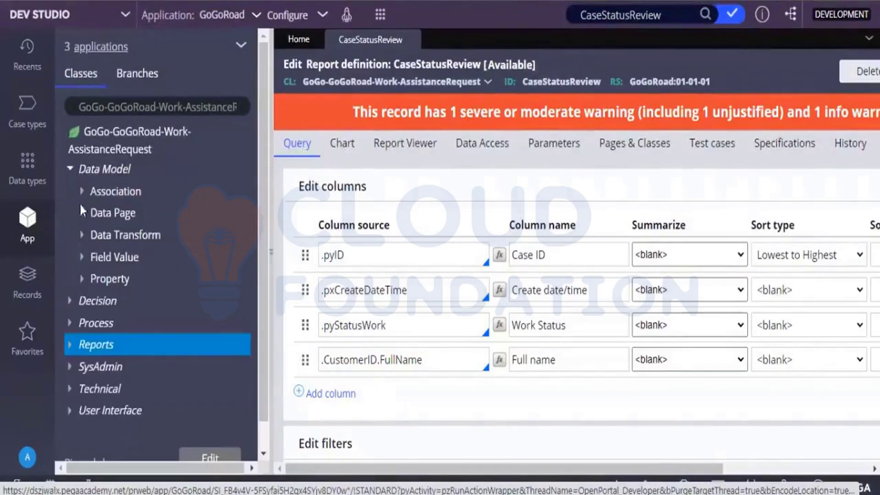
left_click(82, 279)
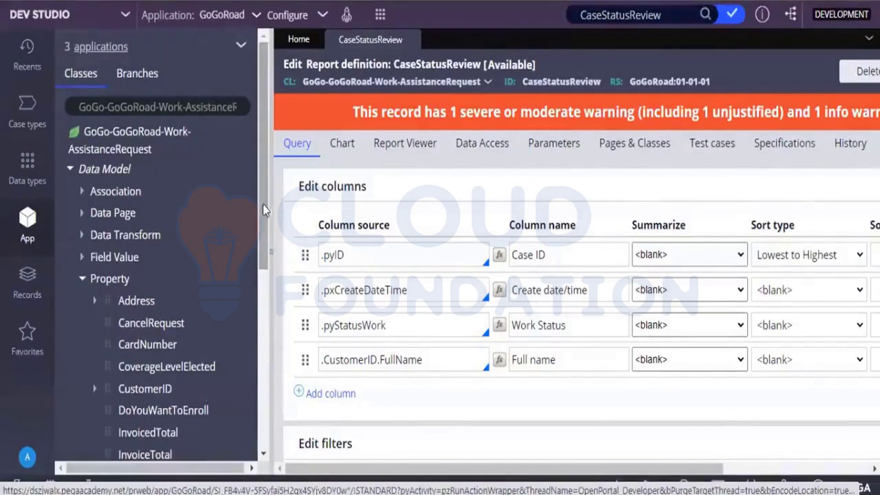
scroll(264, 268, "down", 2)
scroll(264, 268, "down", 3)
left_click(348, 364)
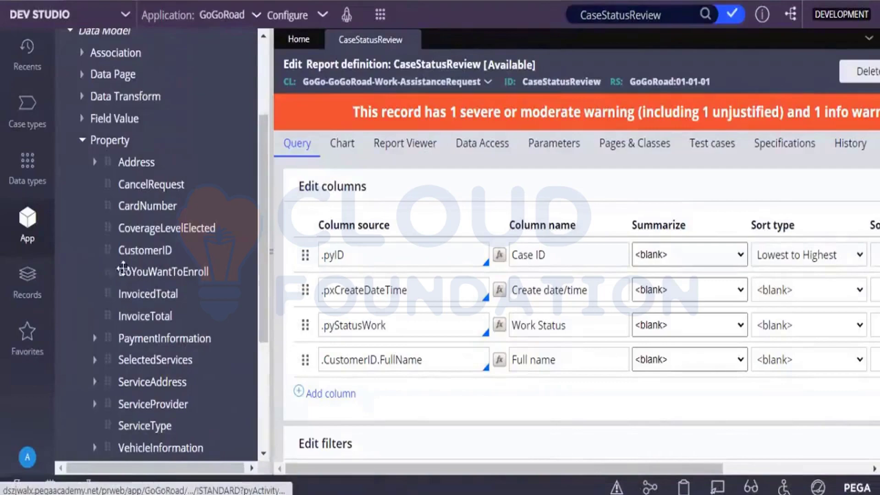
left_click(93, 250)
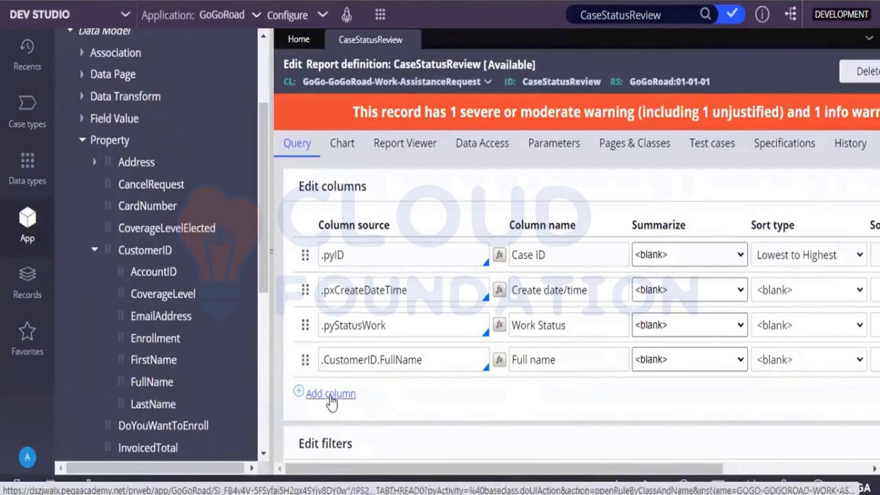
left_click(394, 362)
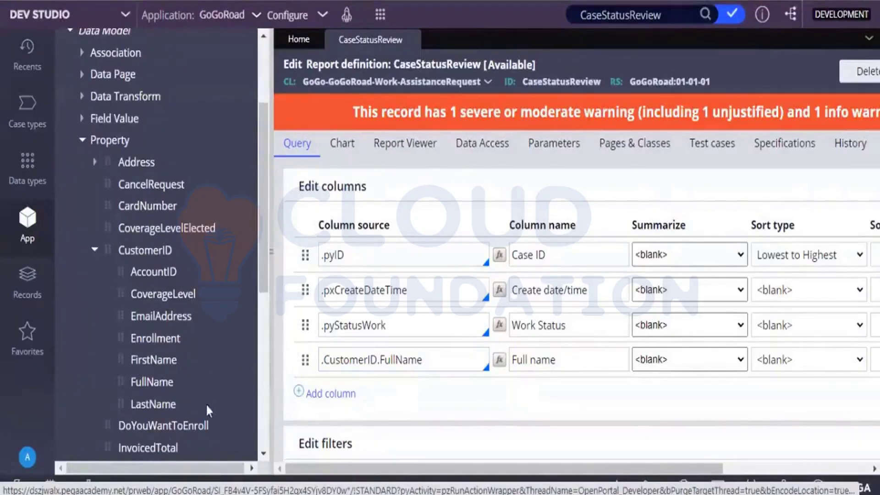
left_click(153, 384)
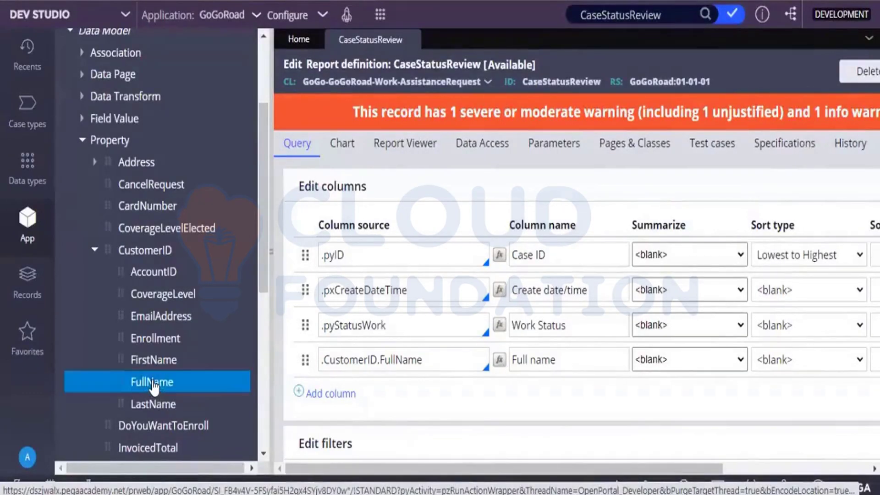
Launch Optimize for reporting on the CustomerID.FullName property from its context menu
right_click(154, 387)
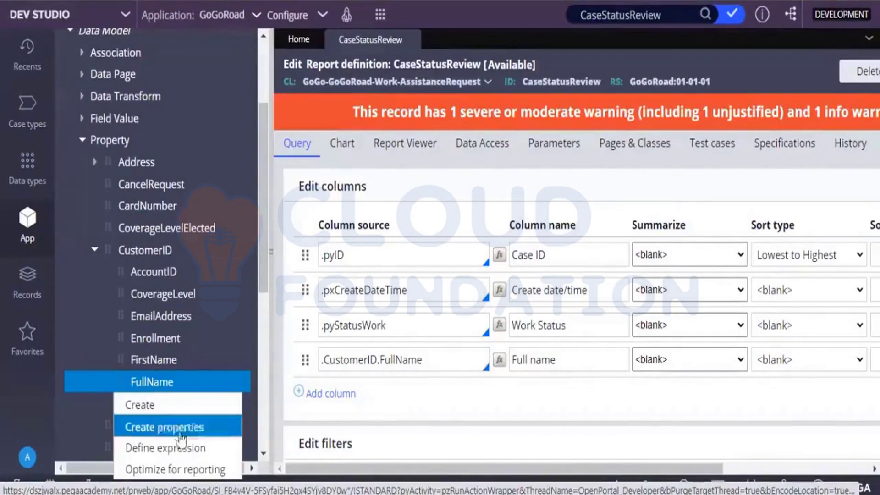
left_click(171, 469)
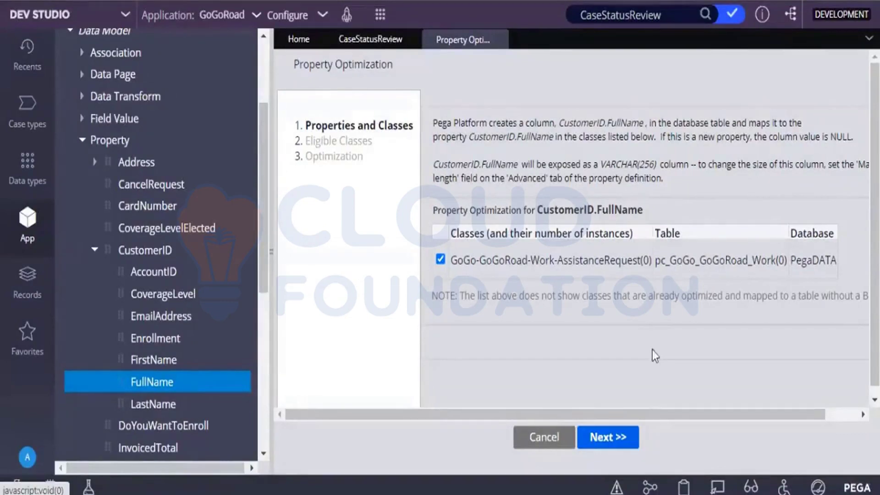
Advance the wizard to start optimizing FullName for GoGo-GoGoRoad-Work-AssistanceRequest, then finish it
left_click(623, 443)
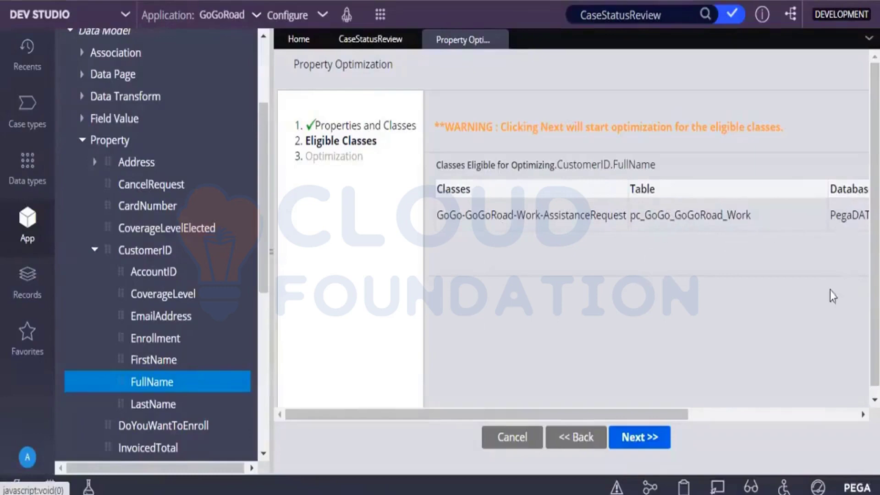
left_click(800, 415)
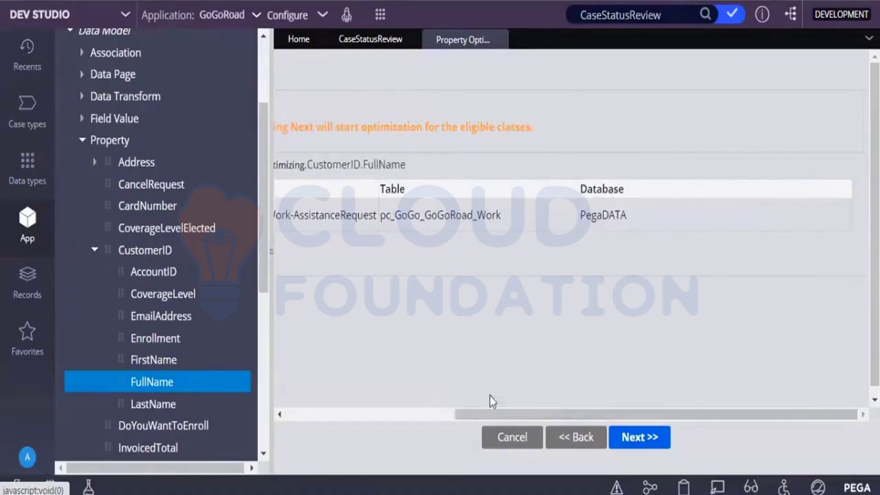
left_click(410, 414)
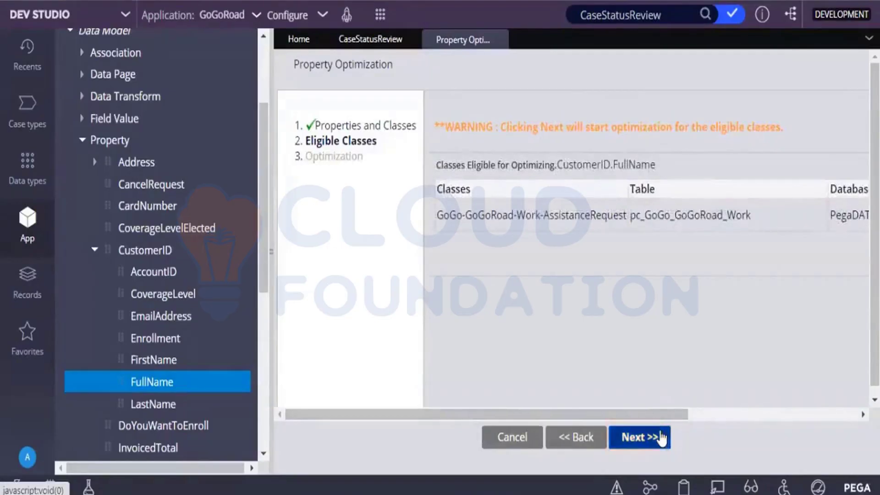
left_click(661, 437)
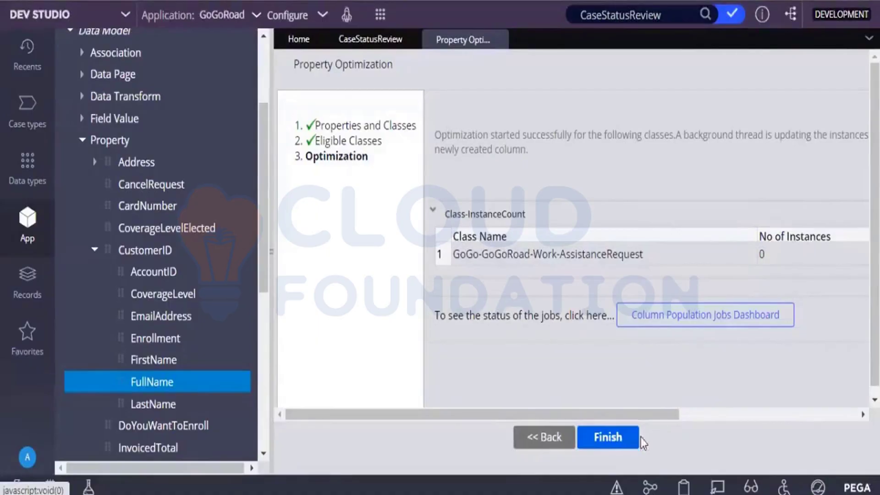
left_click(625, 439)
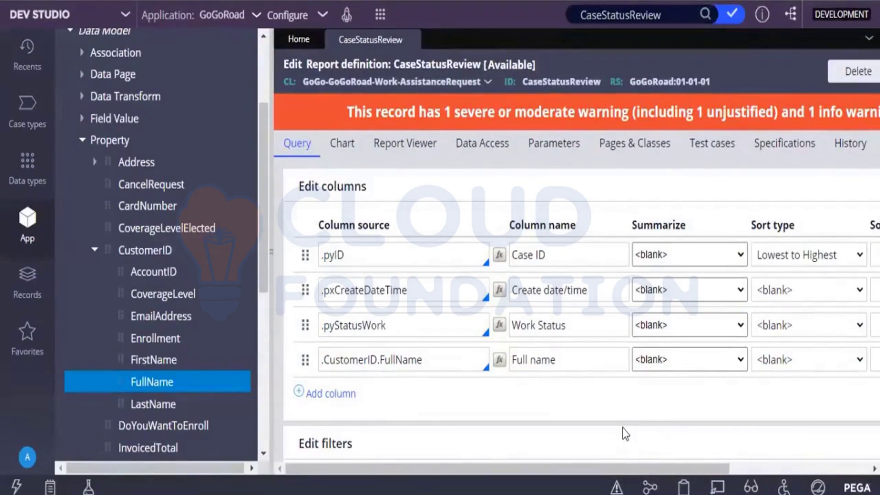
Open the GoGo-GoGoRoad-Data-Customer Full name text property and save it
left_click(156, 380)
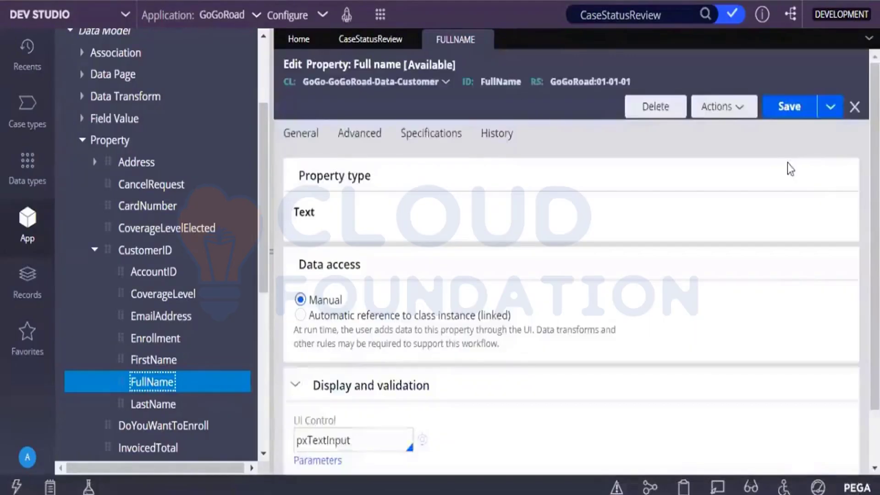
left_click(804, 115)
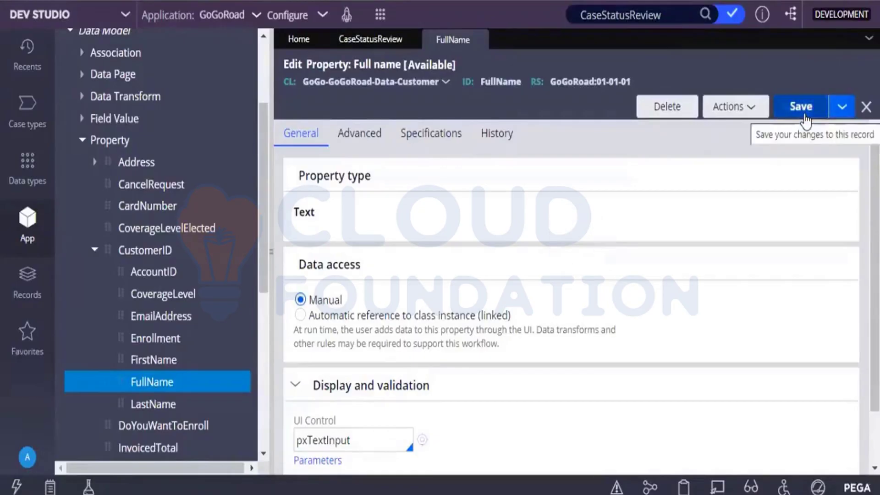
Save the CaseStatusReview report definition, leaving one unjustified info warning
left_click(384, 48)
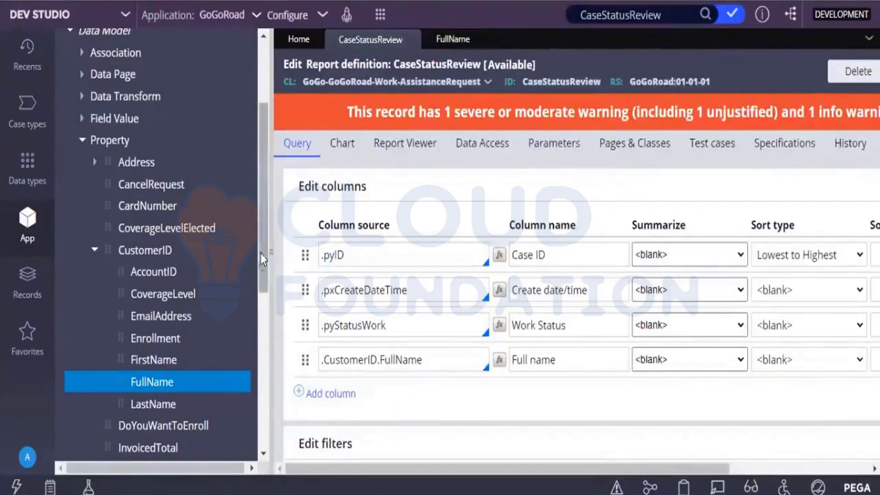
left_click(744, 460)
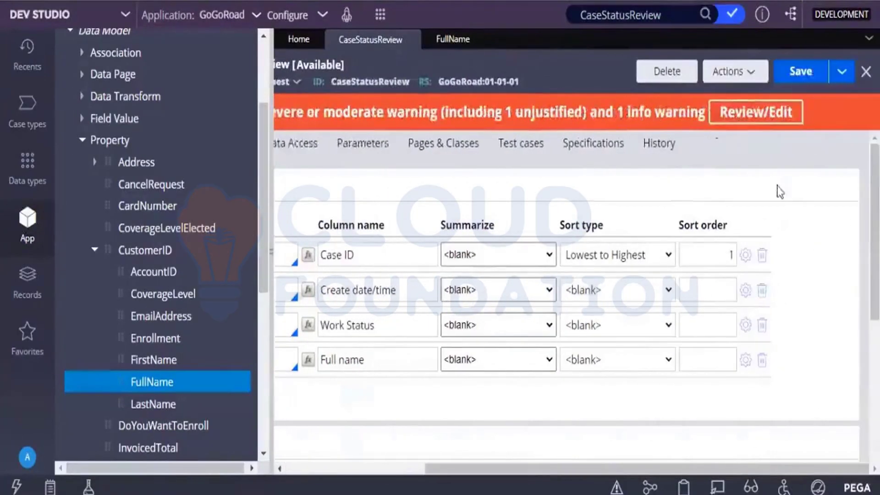
left_click(786, 81)
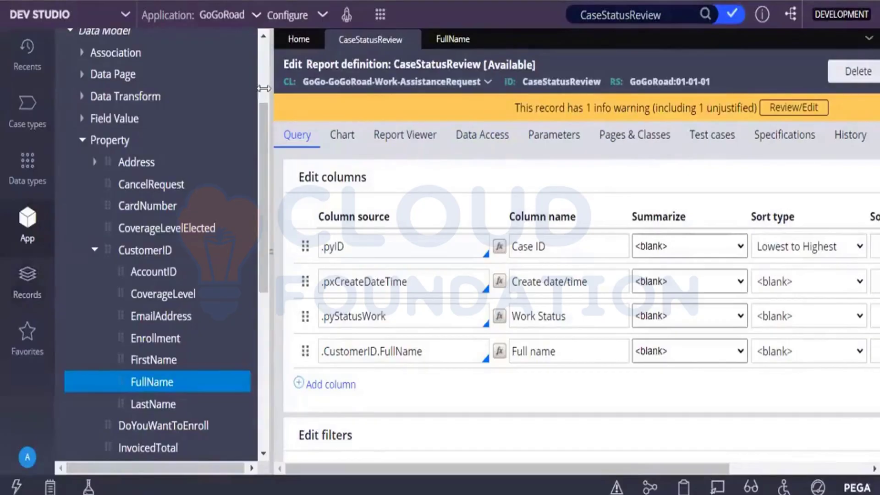
left_click(82, 24)
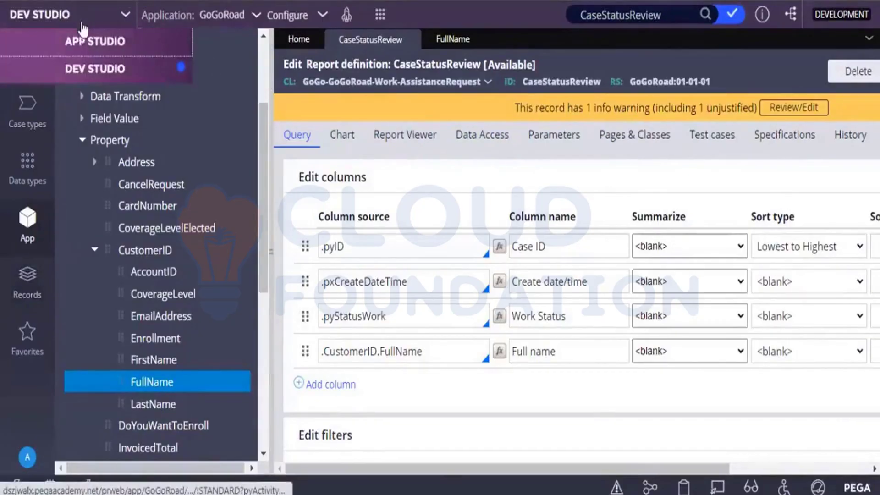
Switch to App Studio and show guidance for the Guardrails score of 91, listing 90 results
left_click(80, 46)
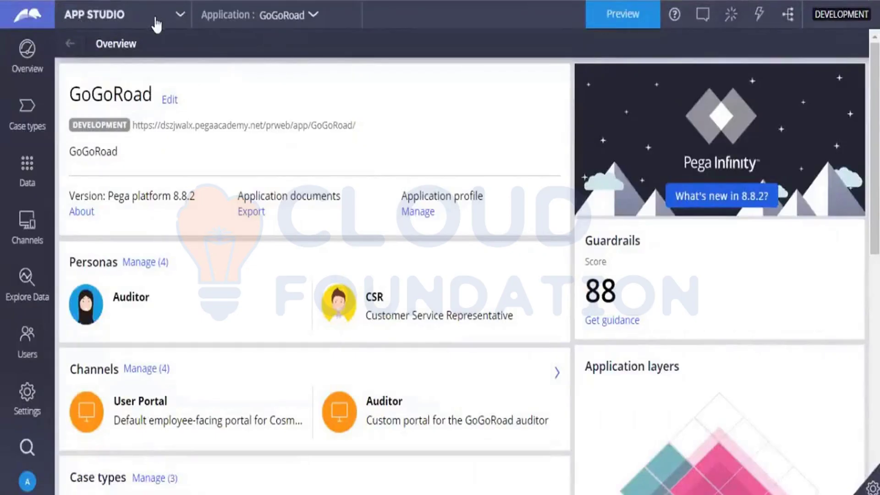
left_click(156, 23)
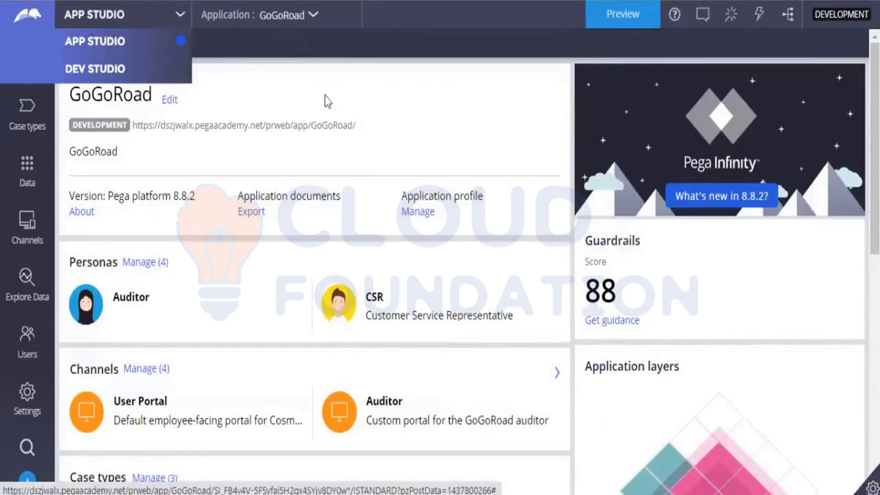
left_click_drag(129, 9, 63, 1)
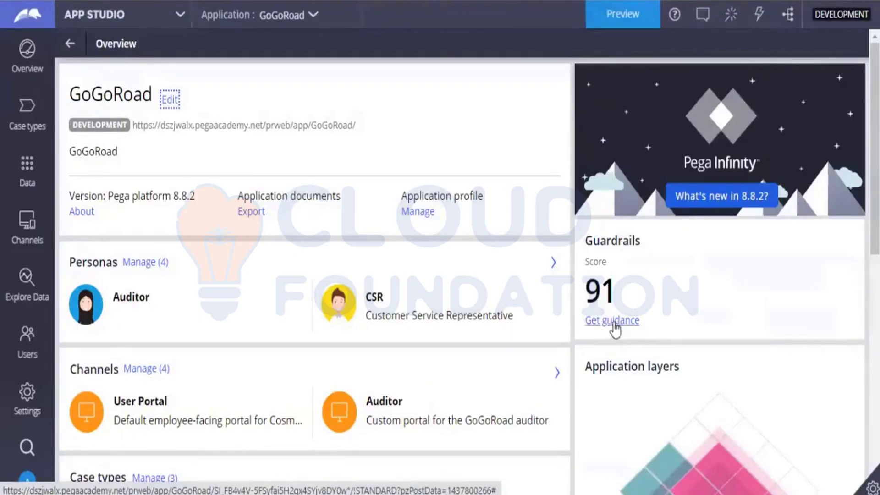
left_click(615, 325)
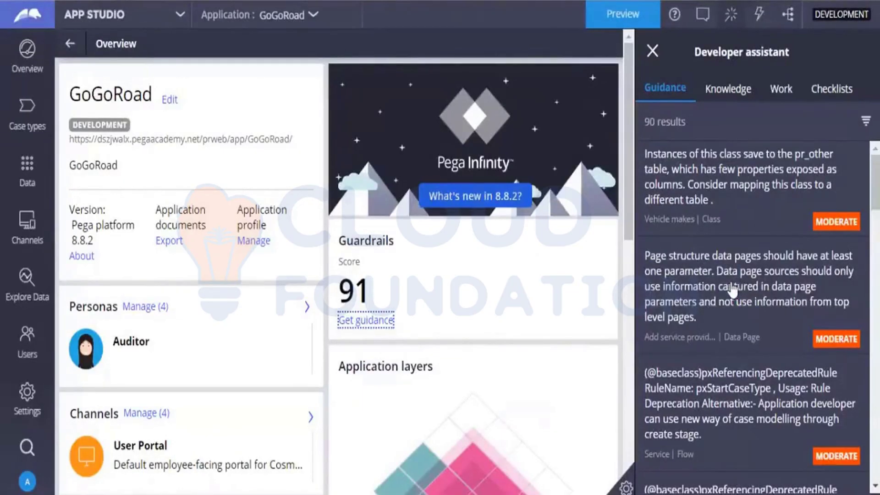
Close the Developer assistant guidance panel and return to Dev Studio
left_click(650, 50)
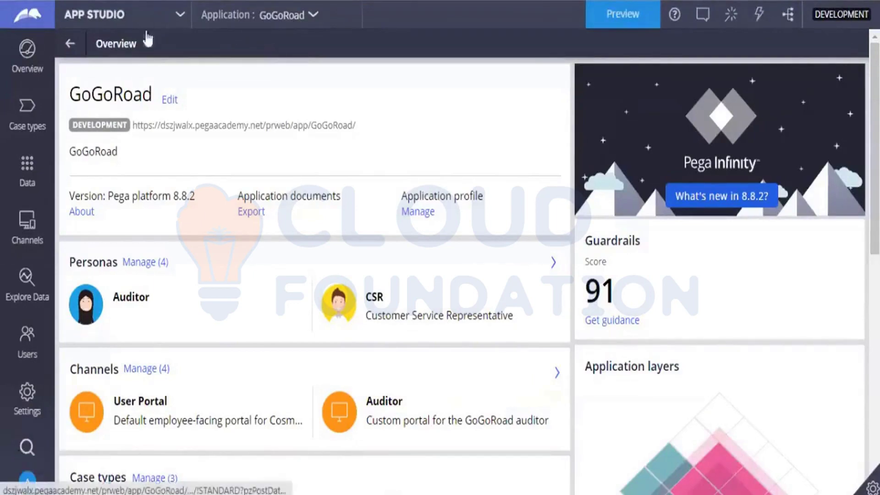
left_click(104, 68)
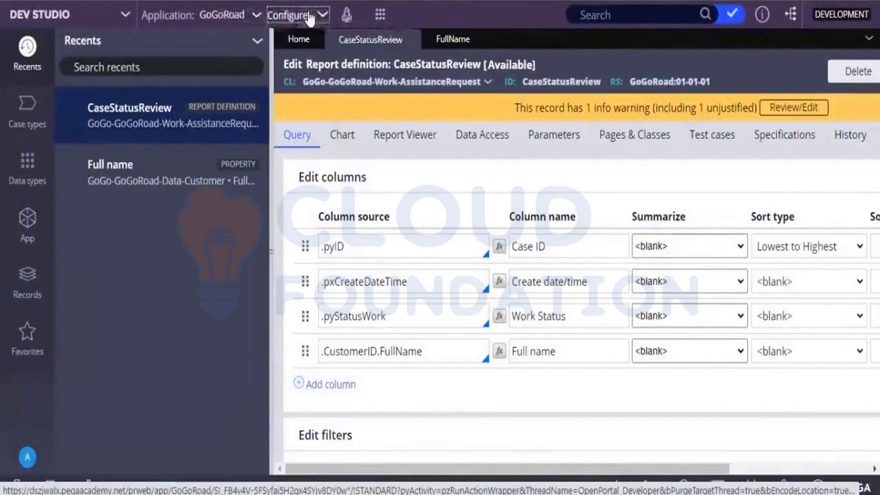
Open Configure > Application > Quality > Guardrails > Compliance Score
left_click(310, 18)
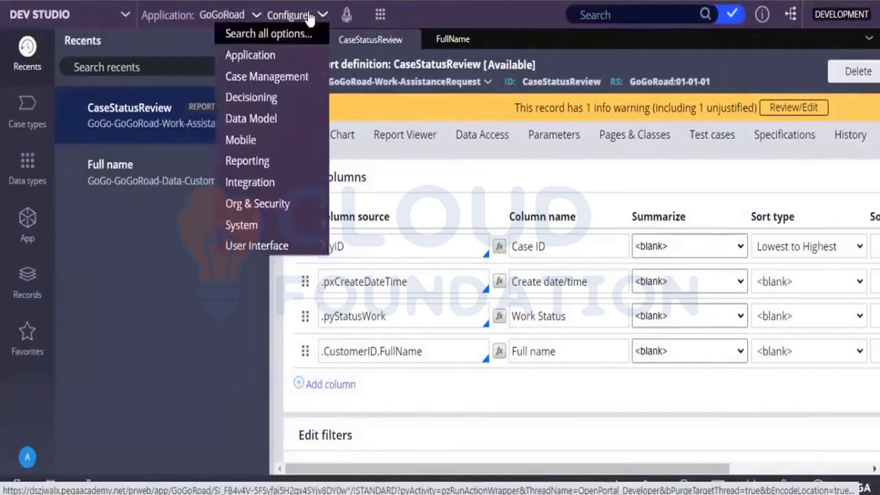
mouse_move(278, 128)
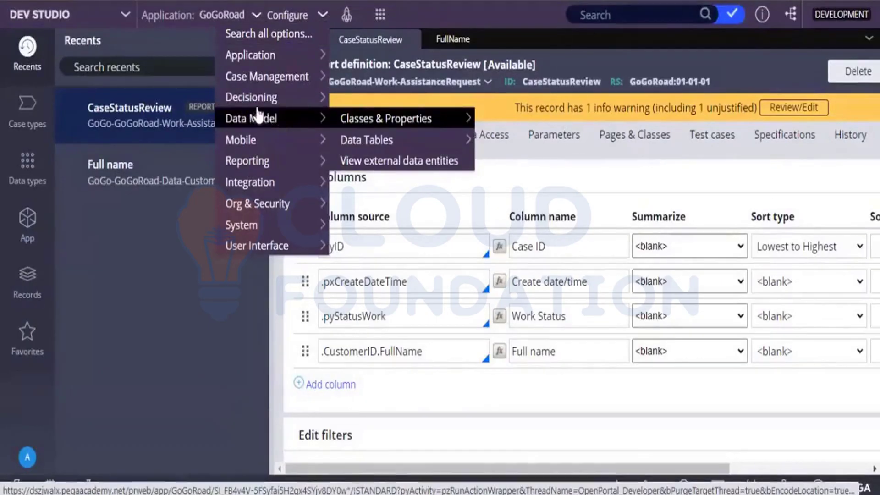
mouse_move(253, 69)
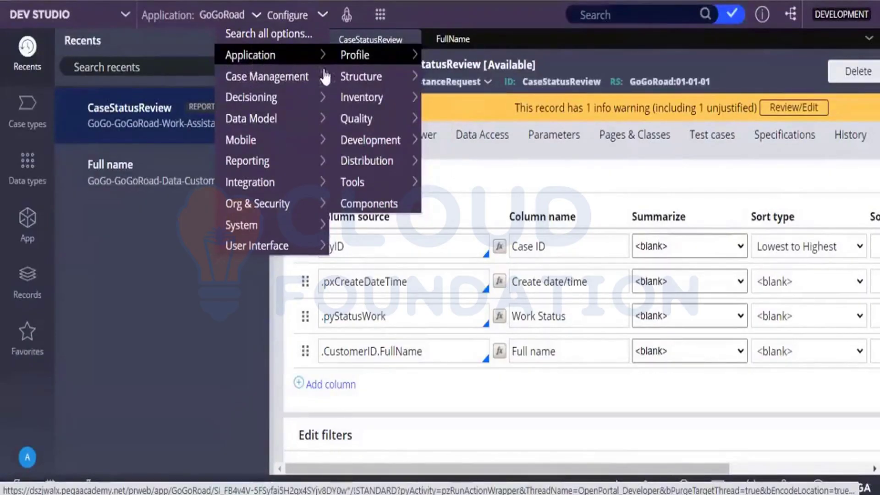
mouse_move(357, 121)
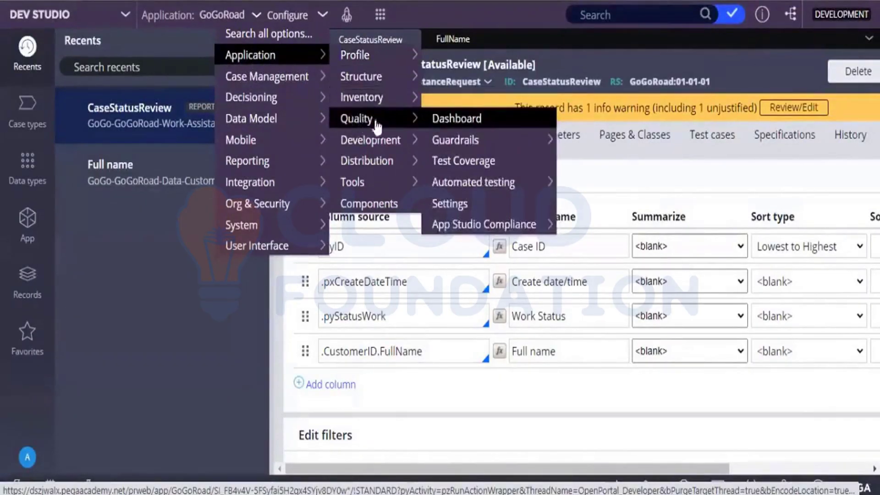
mouse_move(478, 144)
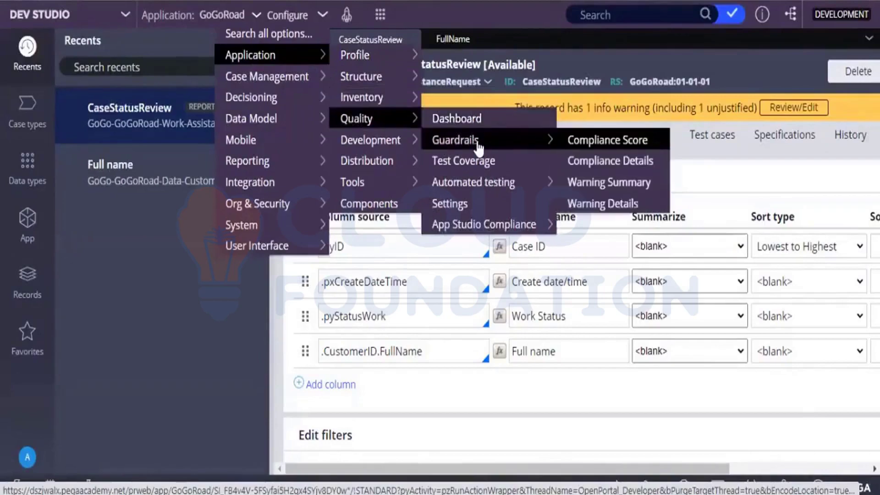
left_click(593, 145)
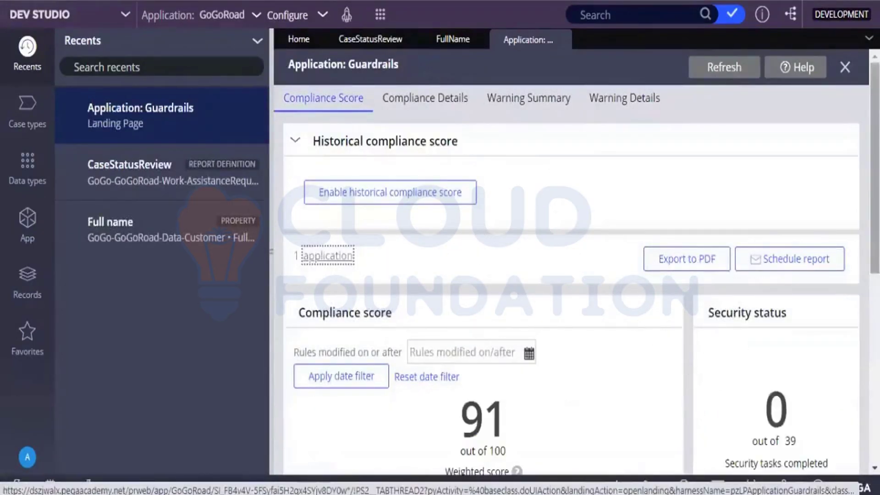
Review the compliance panel: score 91/100, 77% compliant of 281 rules, 64 with warnings
scroll(563, 304, "down", 2)
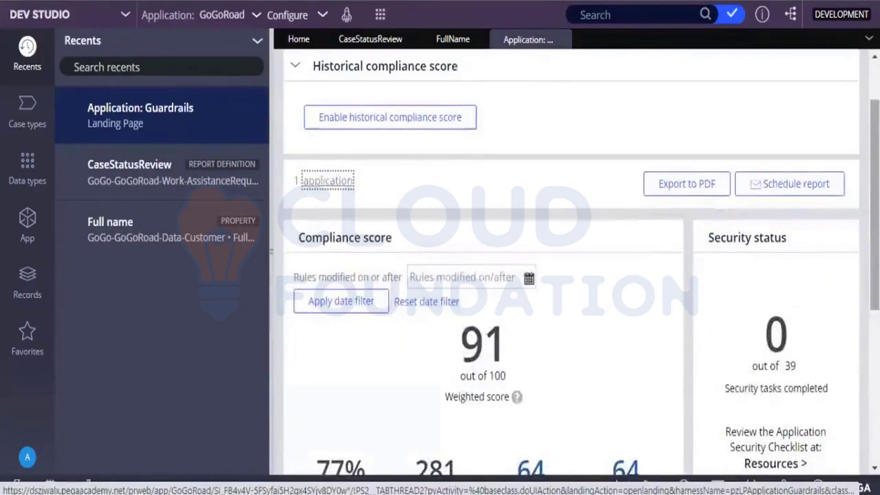
scroll(324, 432, "down", 1)
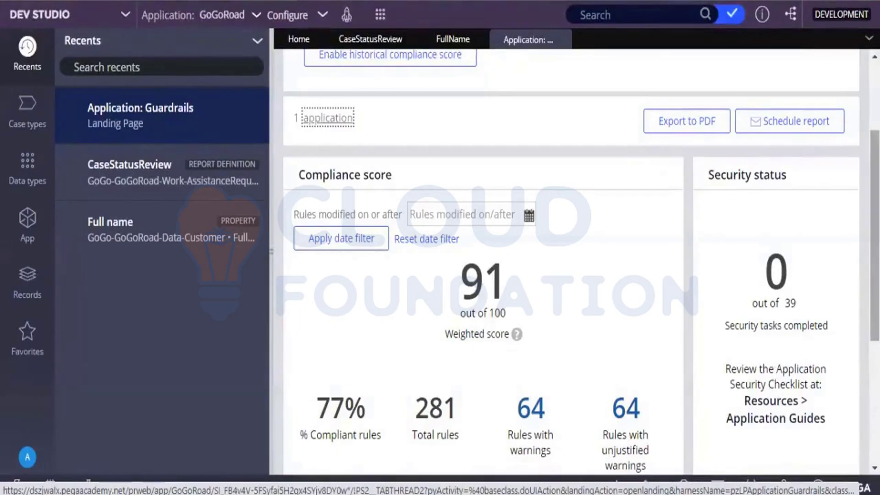
scroll(774, 366, "down", 3)
scroll(573, 266, "up", 2)
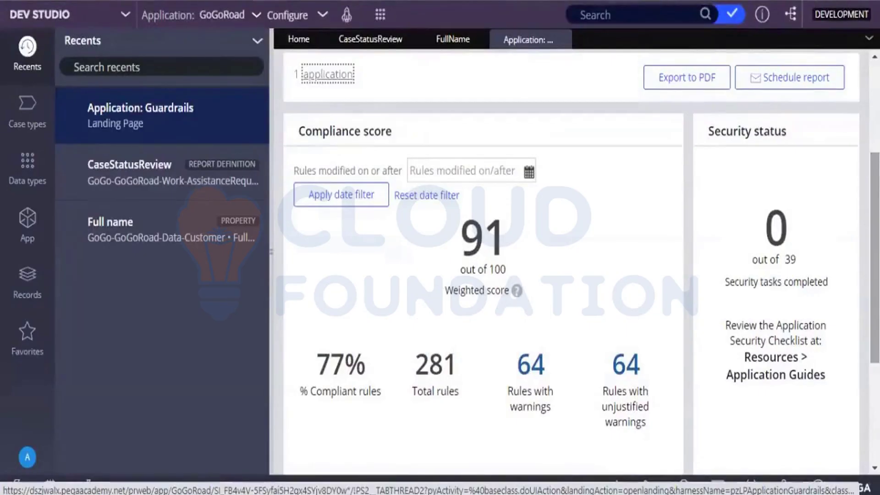
left_click(539, 378)
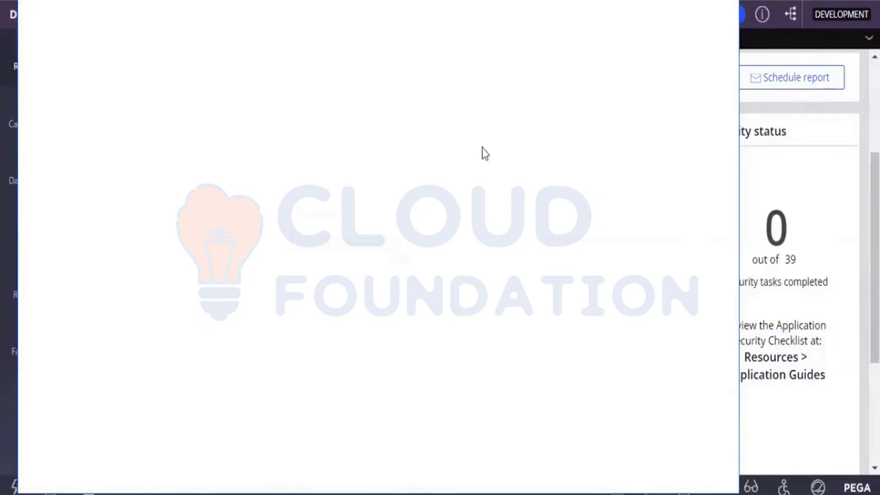
scroll(127, 233, "right", 5)
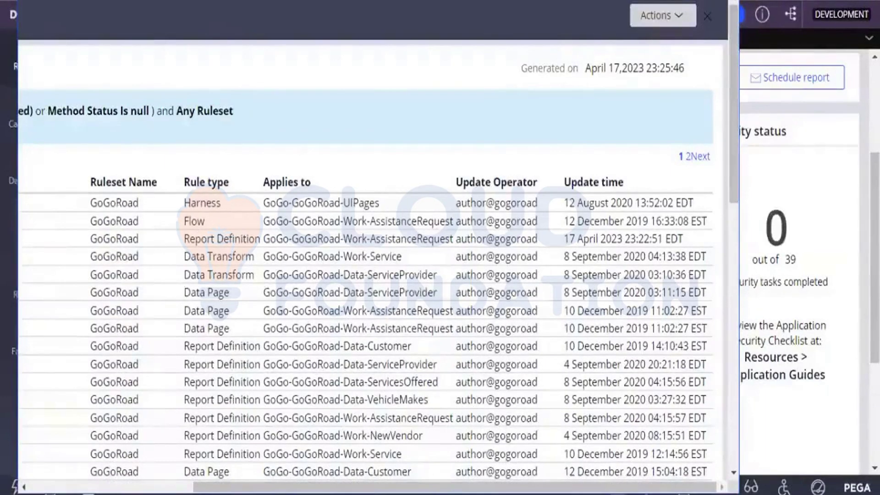
left_click(135, 487)
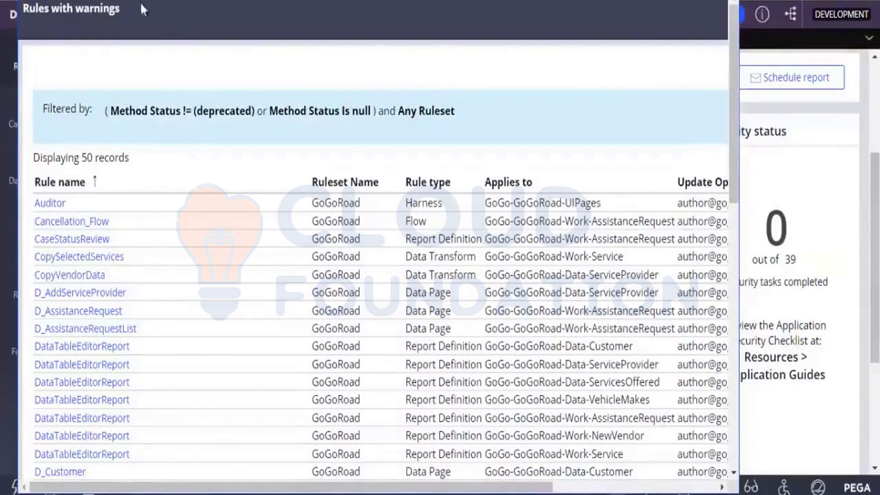
left_click_drag(142, 0, 143, 0)
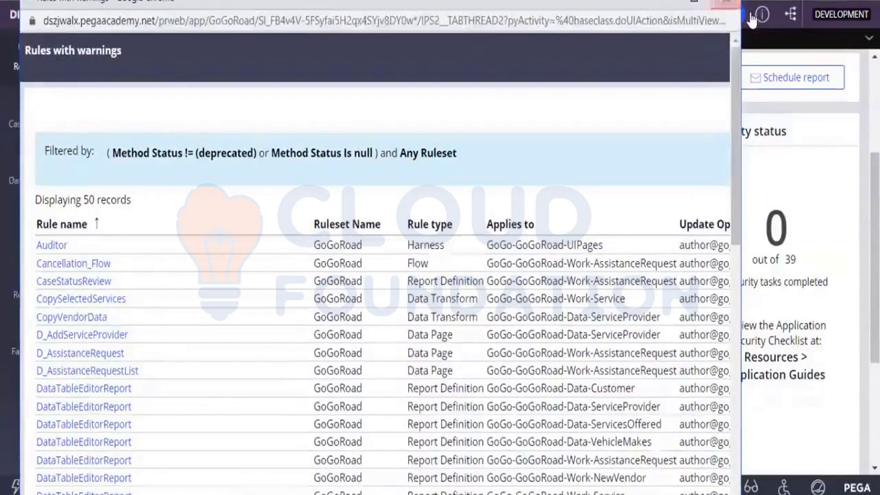
left_click(728, 4)
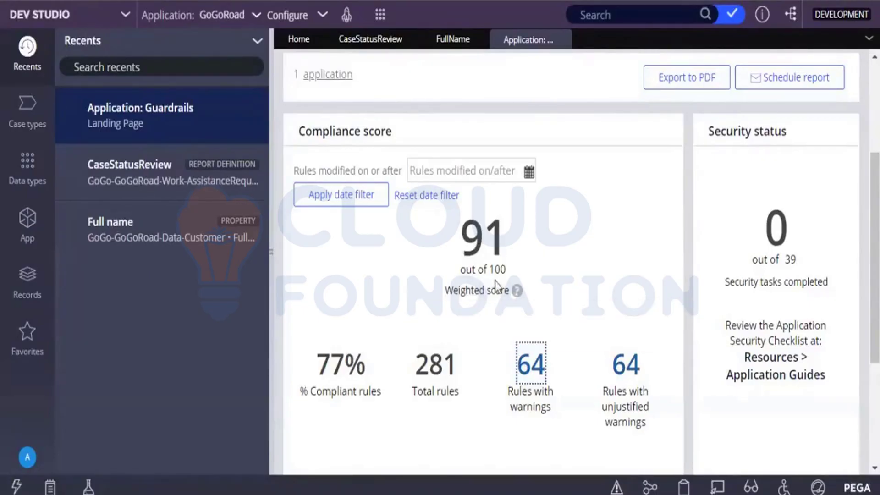
Go back to CaseStatusReview and select the .CustomerID.FullName column source field
left_click(380, 46)
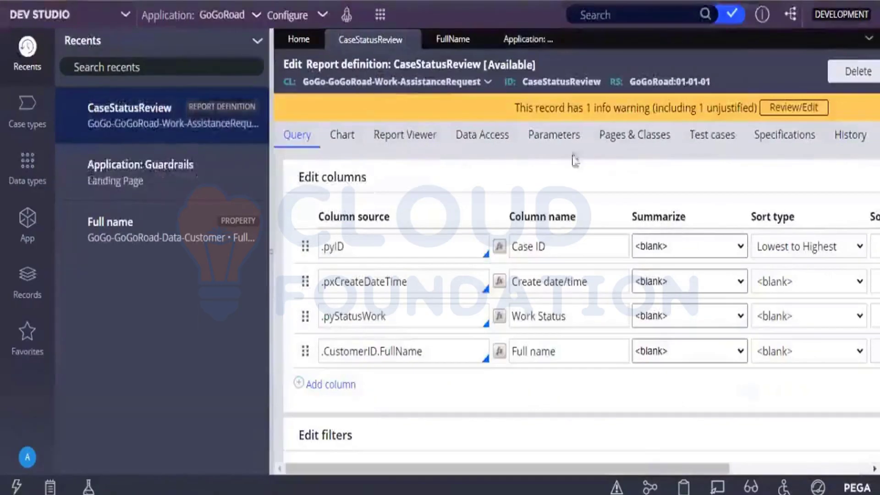
left_click(326, 351)
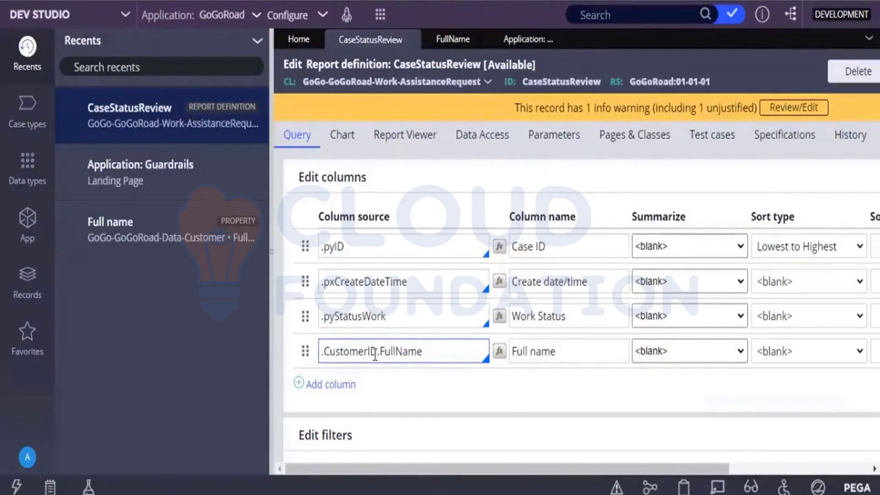
left_click(600, 192)
left_click(399, 353)
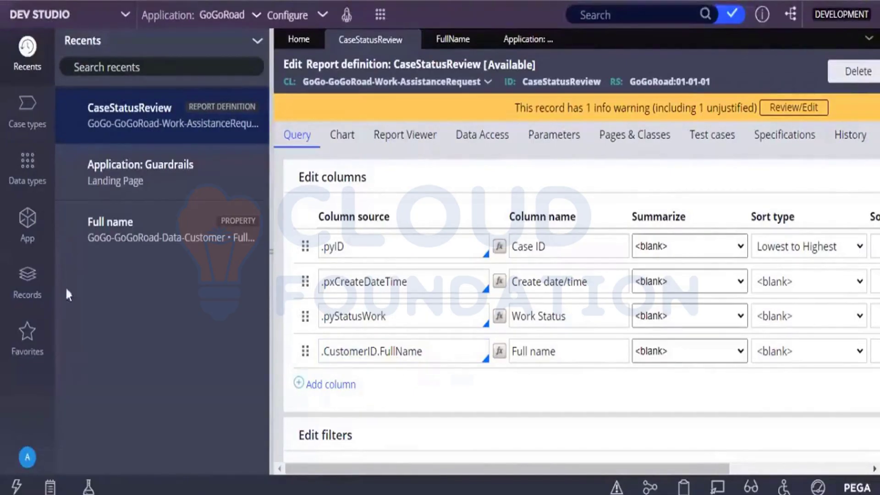
left_click(22, 239)
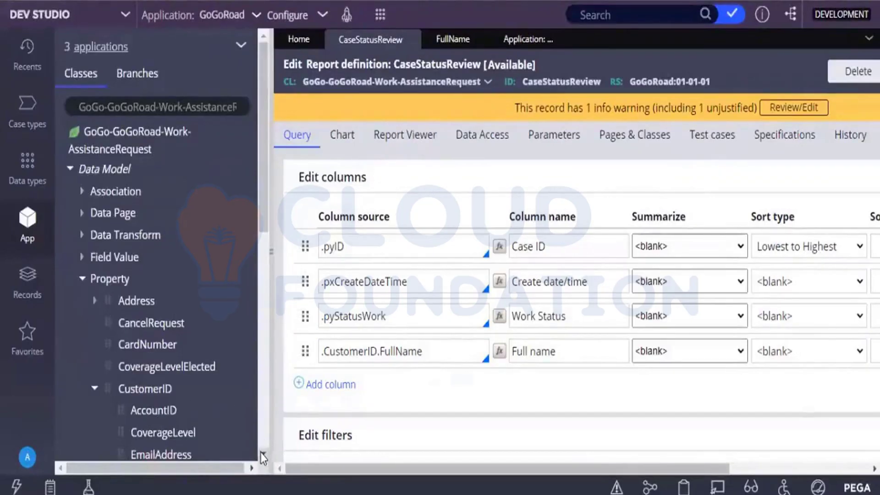
In the App Explorer, choose Optimize for reporting on CustomerID's FullName property
scroll(260, 453, "down", 3)
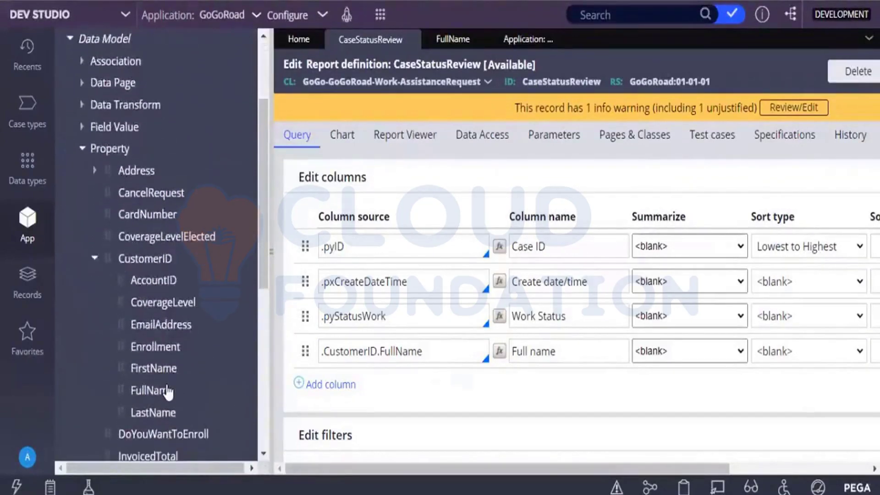
right_click(168, 390)
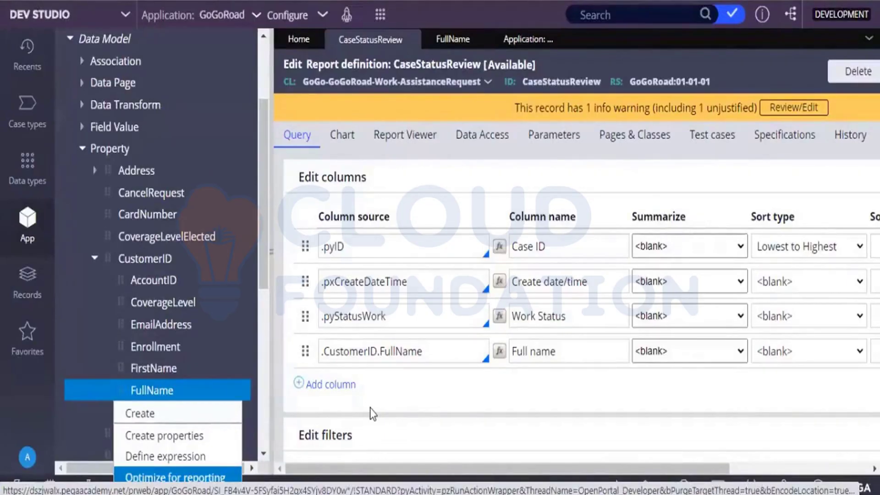
left_click(476, 406)
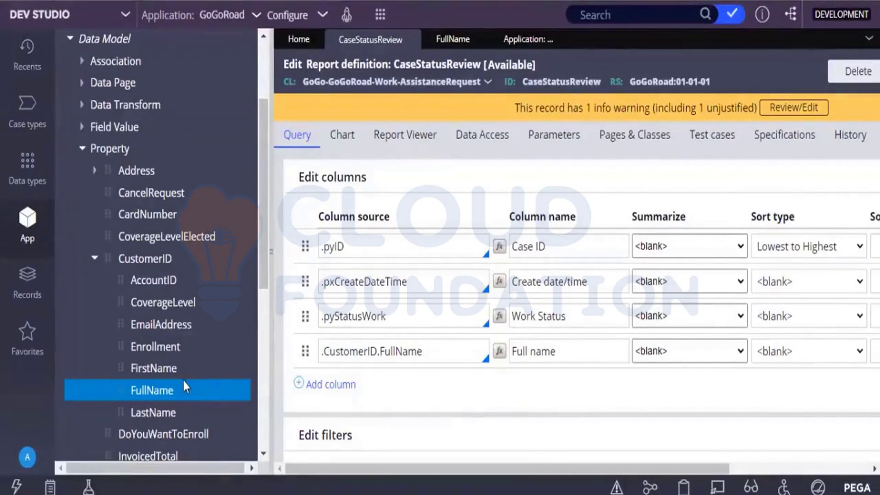
right_click(161, 397)
left_click(174, 477)
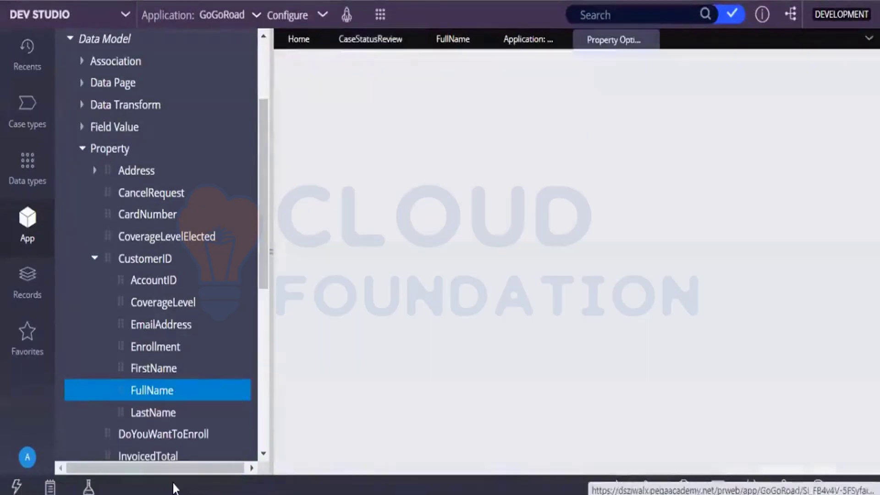
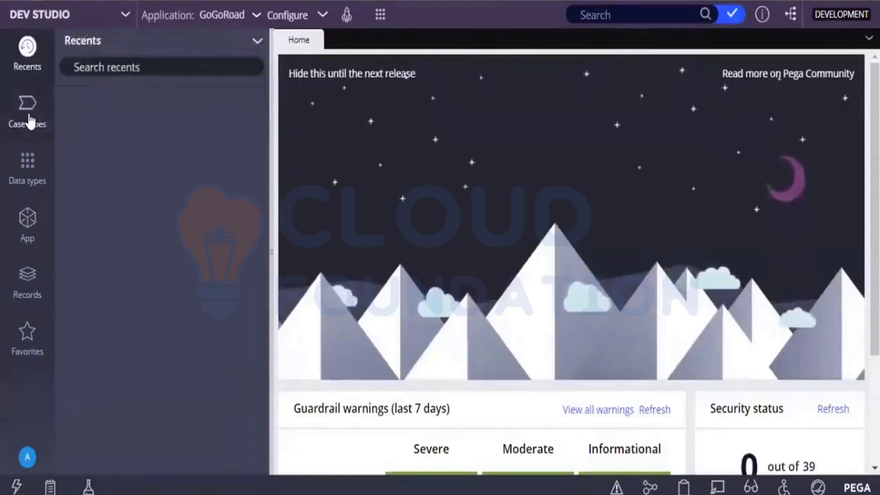
Open the Assistance Request case type and scroll its Create, Validation, Service and Resolution stages
left_click(29, 117)
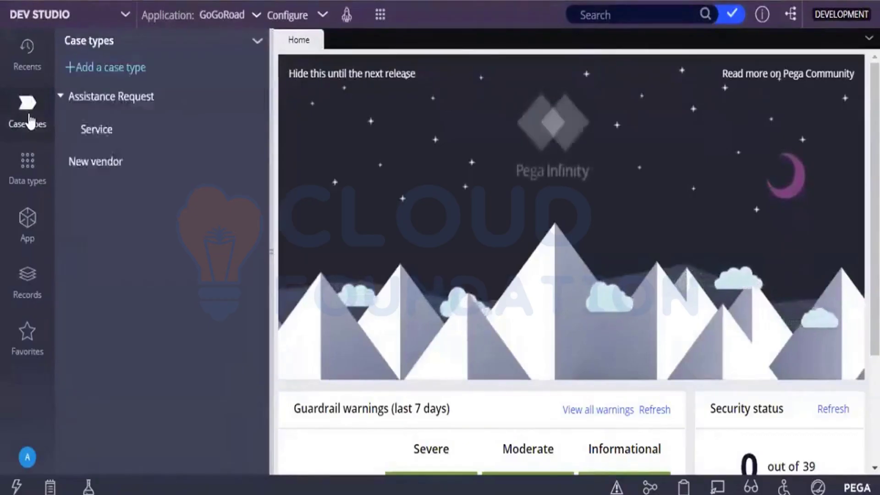
left_click(122, 98)
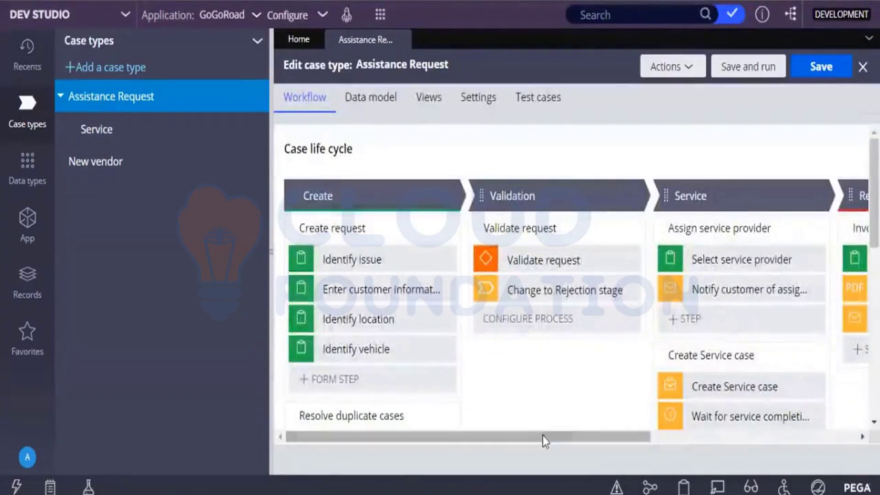
left_click_drag(543, 436, 682, 323)
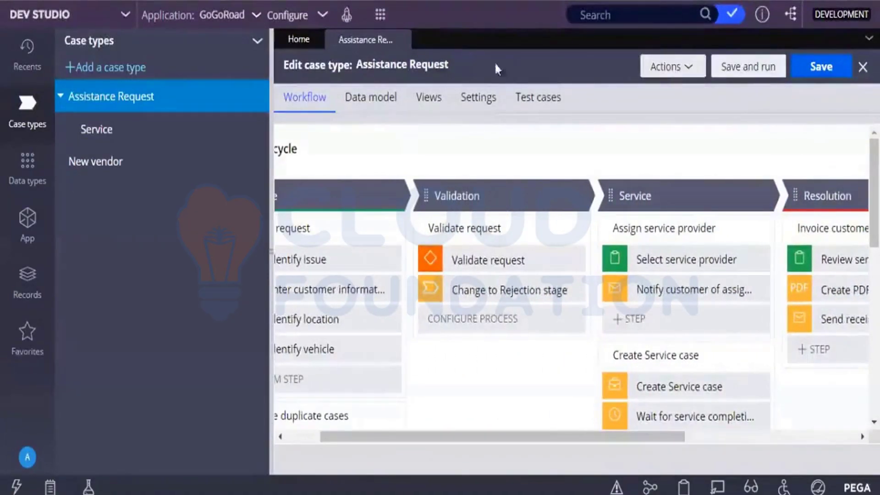
Create a new Assistance Request case A-1 from the launcher's New menu and open the assistance reasons list
left_click(384, 20)
mouse_move(389, 30)
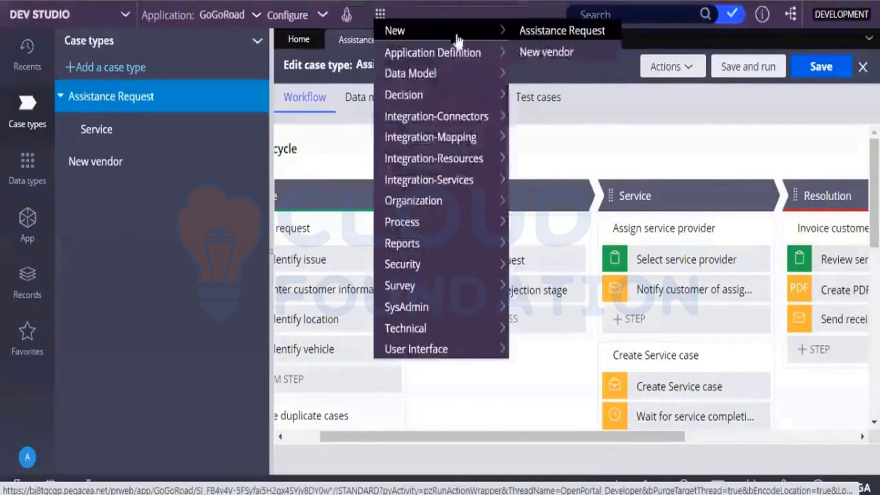
left_click(552, 31)
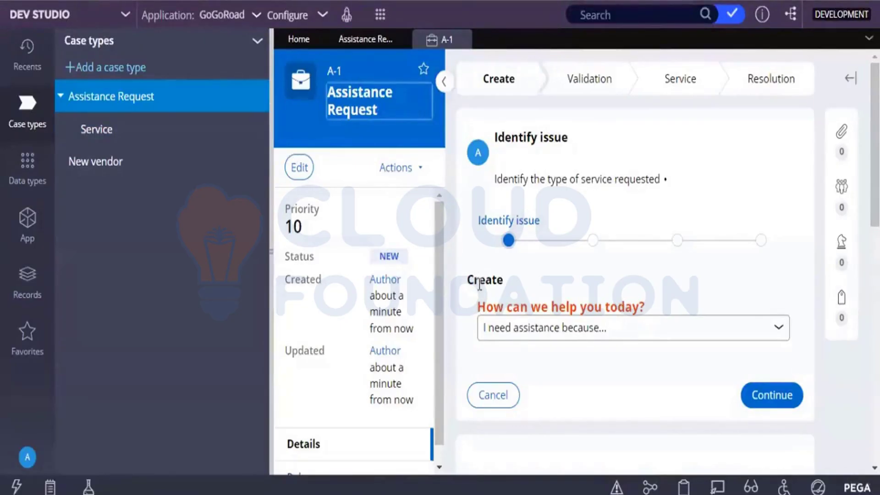
left_click(508, 327)
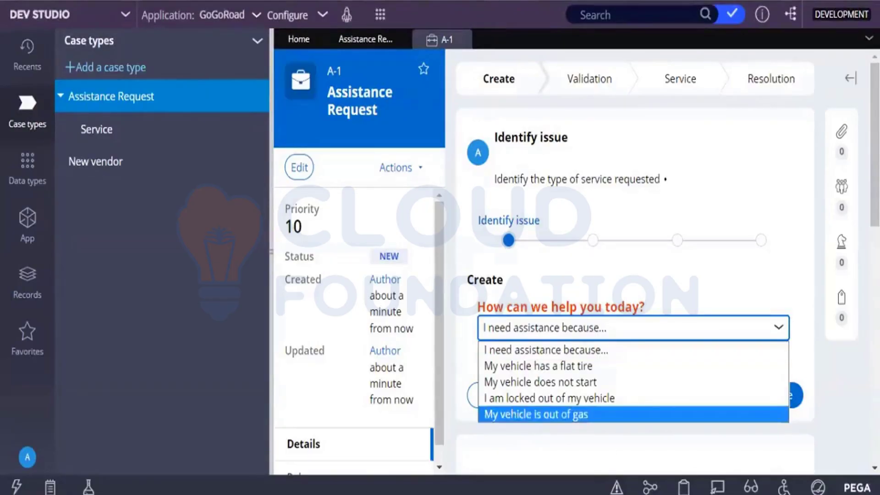
Choose 'My vehicle does not start' as the help needed and continue past Identify issue
left_click(518, 270)
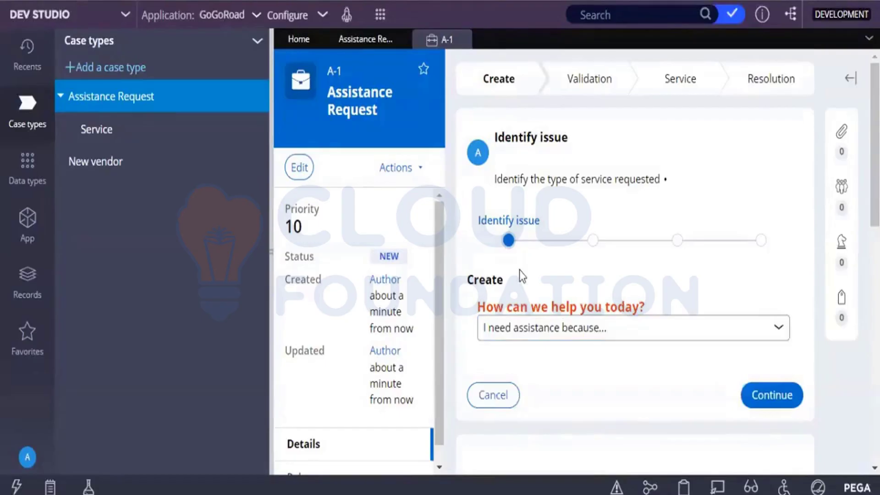
left_click(554, 342)
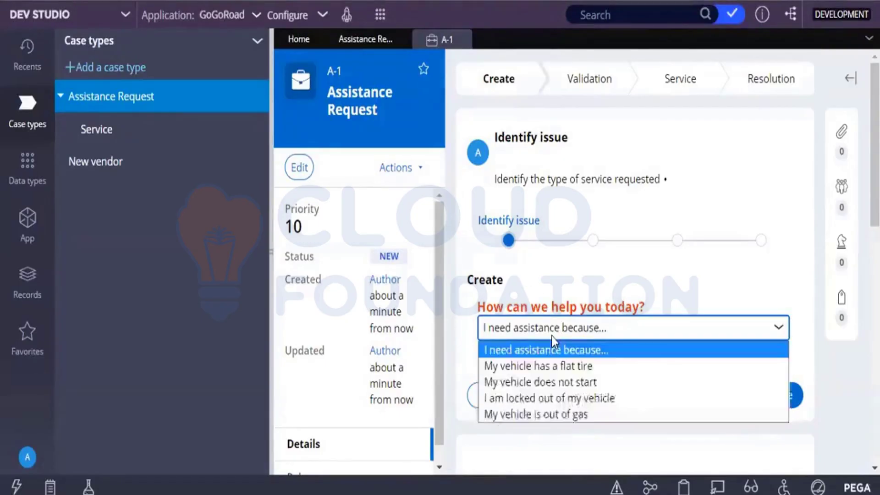
left_click(545, 383)
left_click(751, 391)
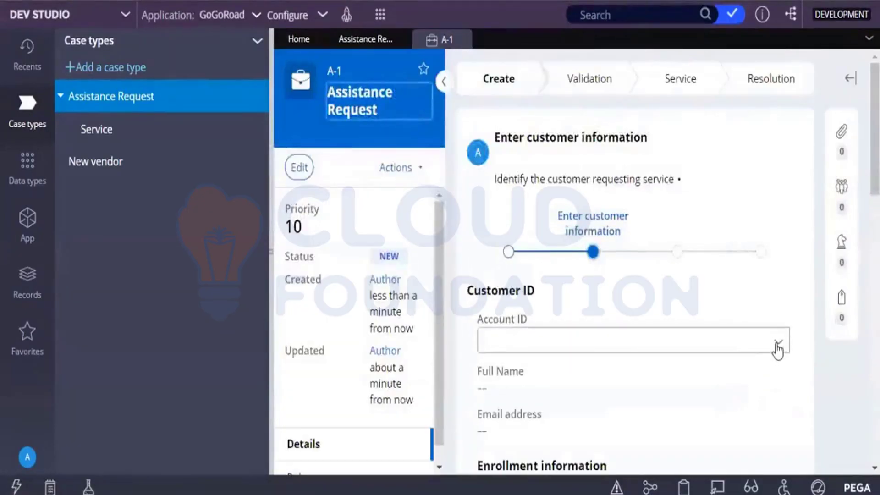
Select the customer's account ID so their details fill in, then continue to Identify location
left_click(777, 350)
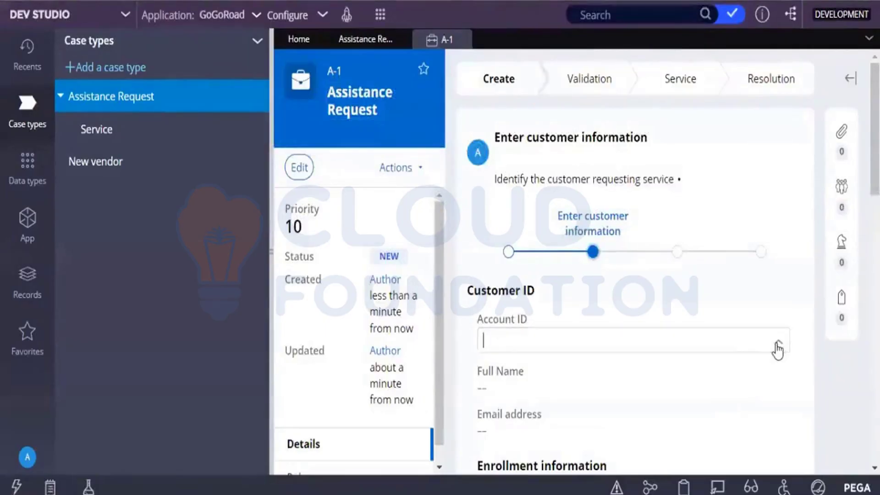
left_click(621, 261)
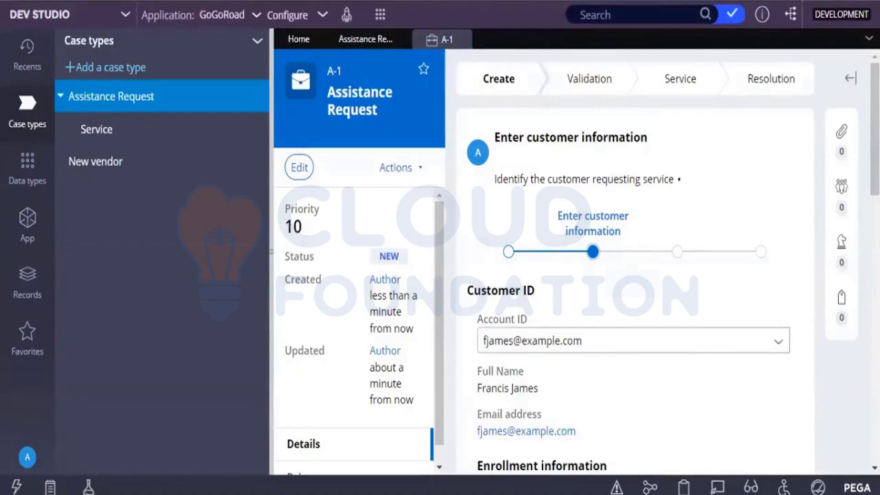
scroll(634, 275, "down", 1)
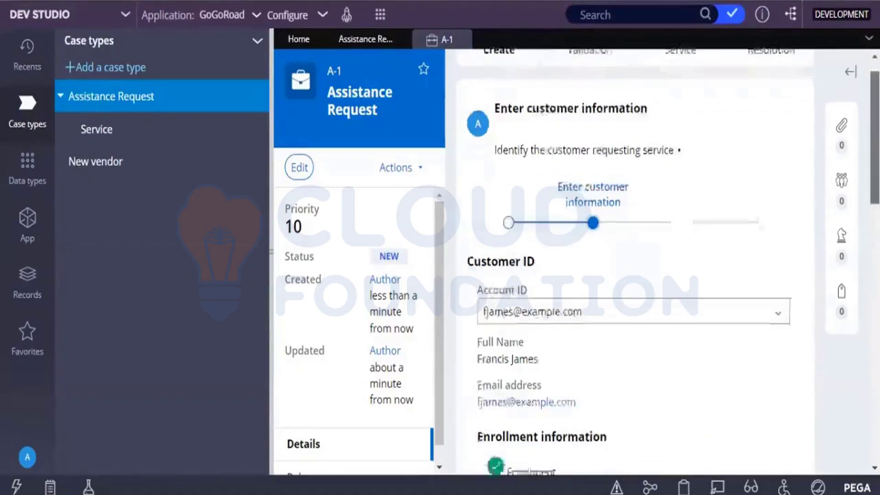
scroll(634, 275, "down", 6)
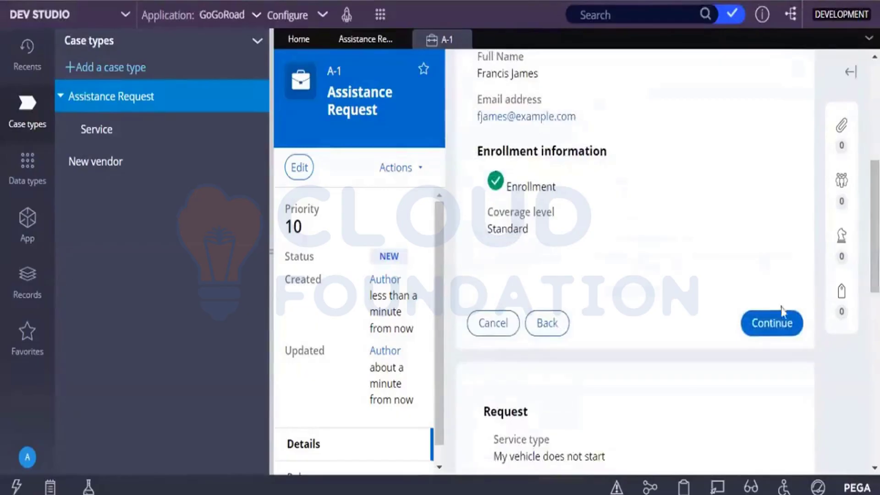
left_click(783, 335)
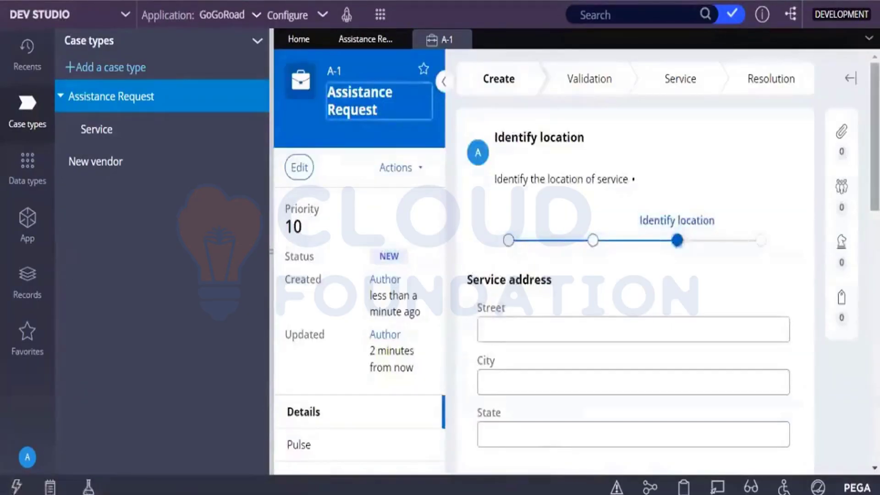
Continue past the location step and enter 2020 as the vehicle's model year
scroll(634, 275, "down", 4)
left_click(773, 331)
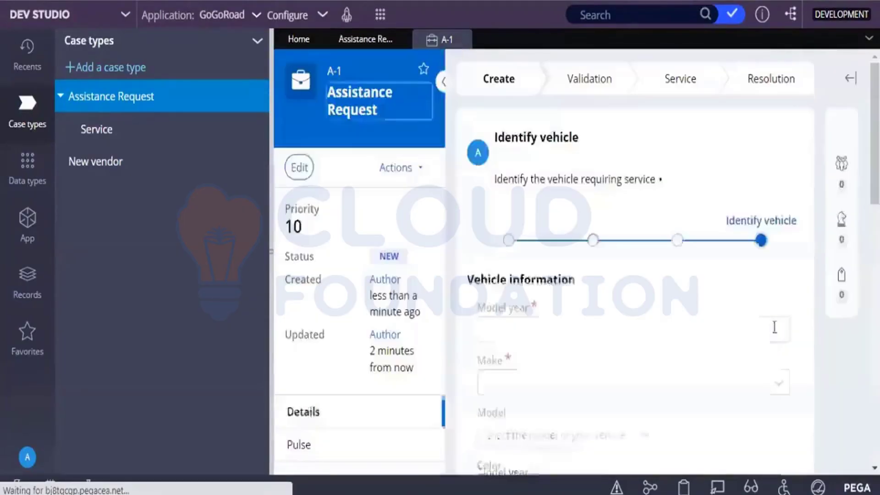
left_click(764, 327)
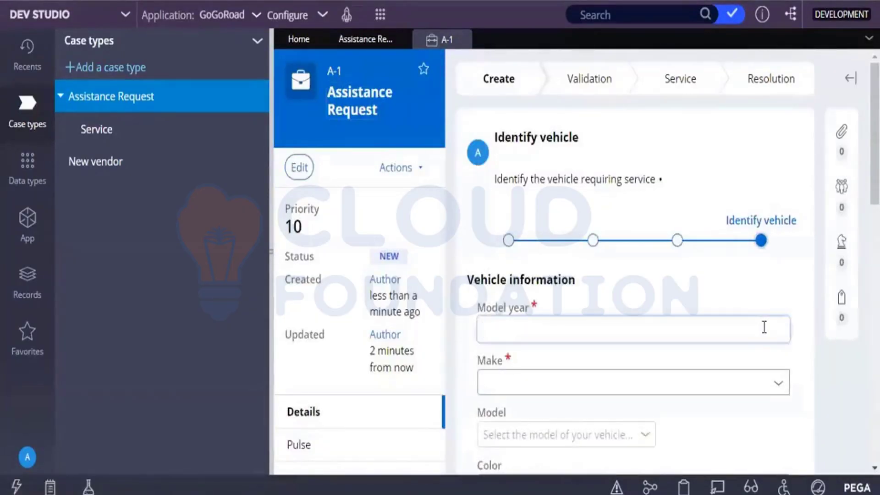
type("2020")
Choose Volkswagen as make and Golf SportWagen as model, then create the case
left_click(781, 390)
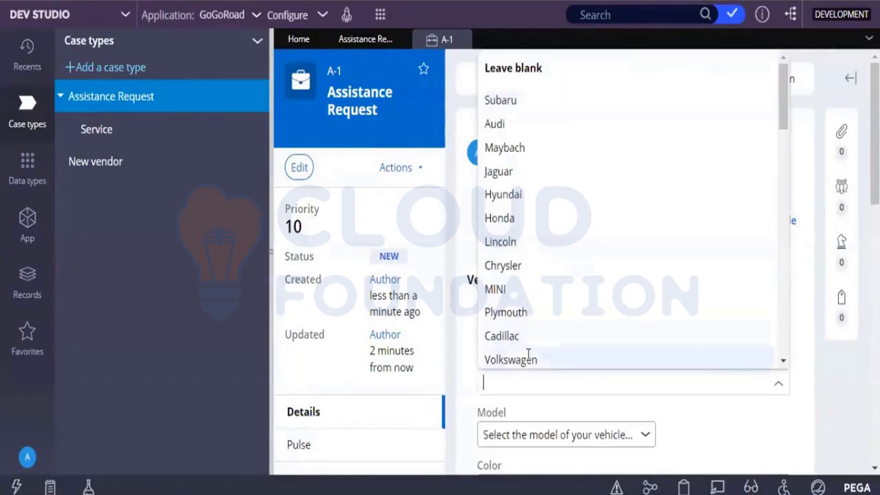
left_click(527, 359)
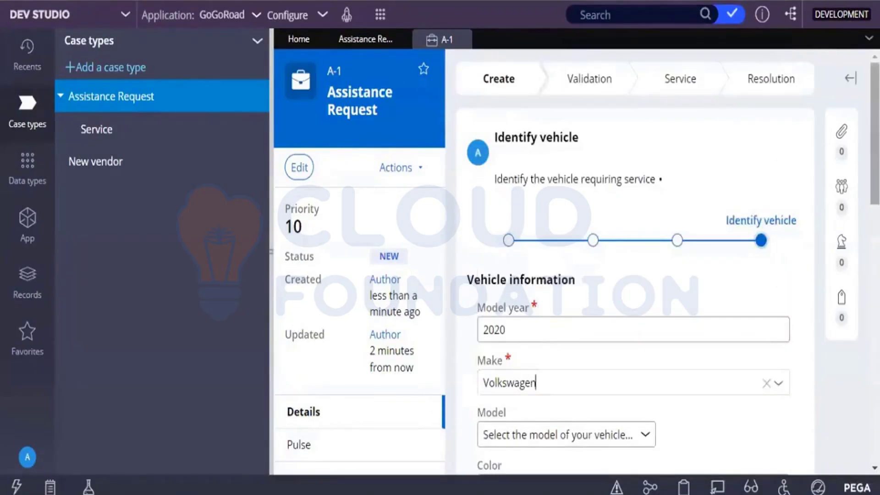
scroll(601, 239, "down", 4)
left_click(600, 248)
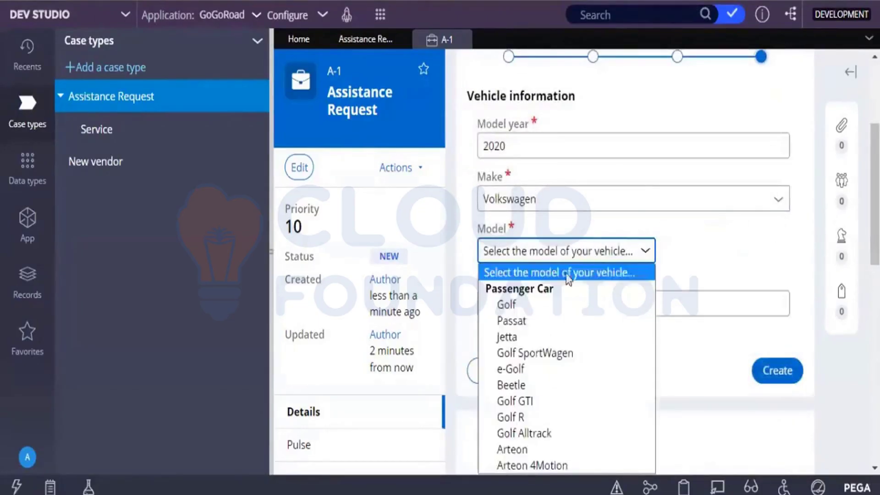
left_click(533, 353)
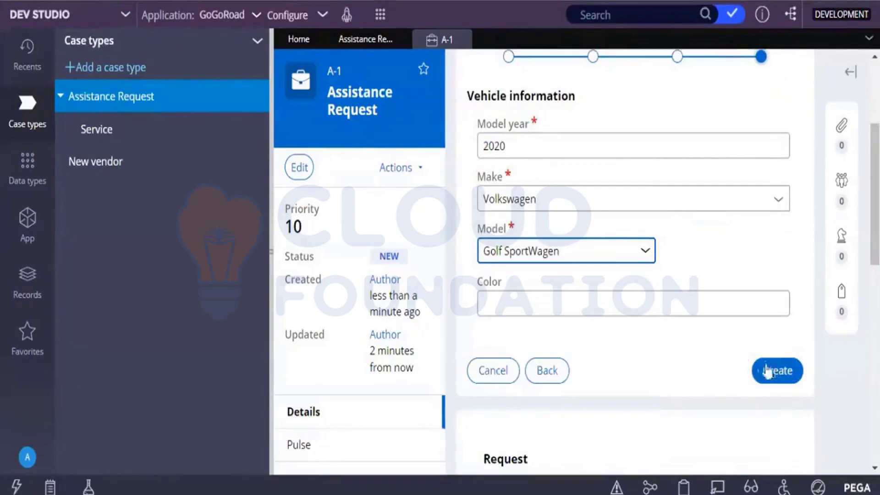
left_click(781, 384)
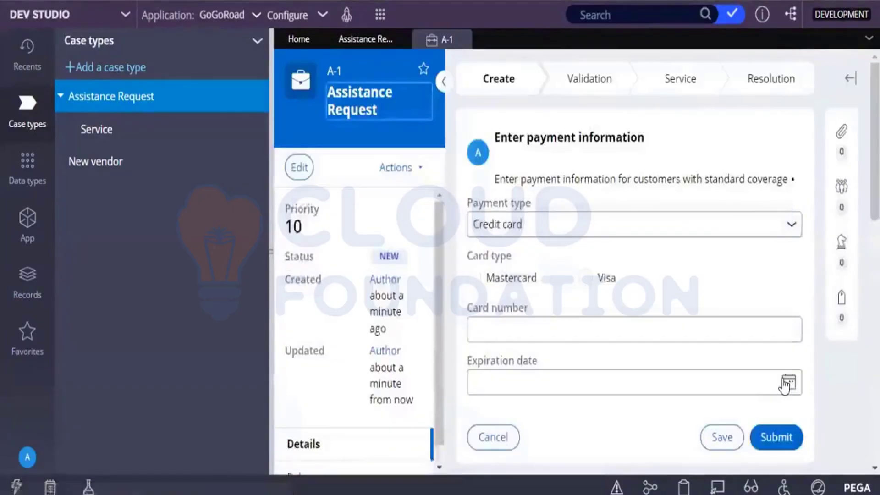
Submit the payment information and start the Select service provider task
left_click(764, 435)
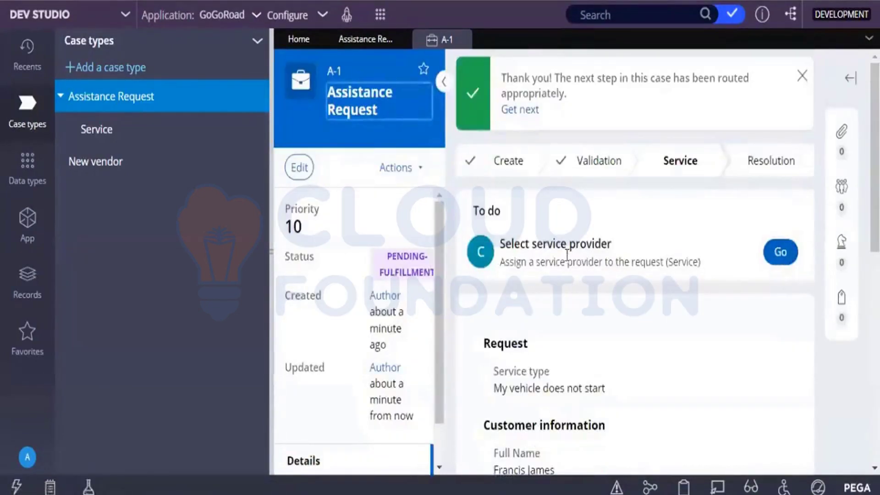
left_click(767, 251)
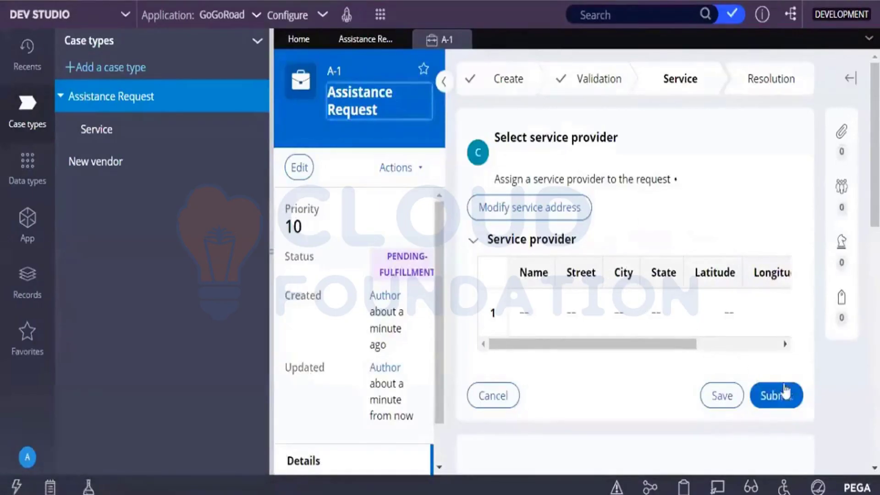
Submit the Select service provider form, opening Service case S-1 at Select services
scroll(873, 146, "down", 1)
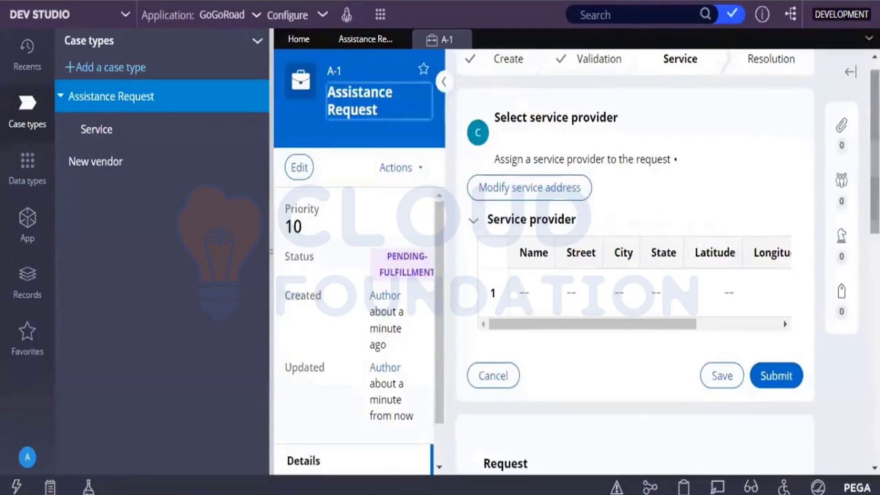
left_click(778, 375)
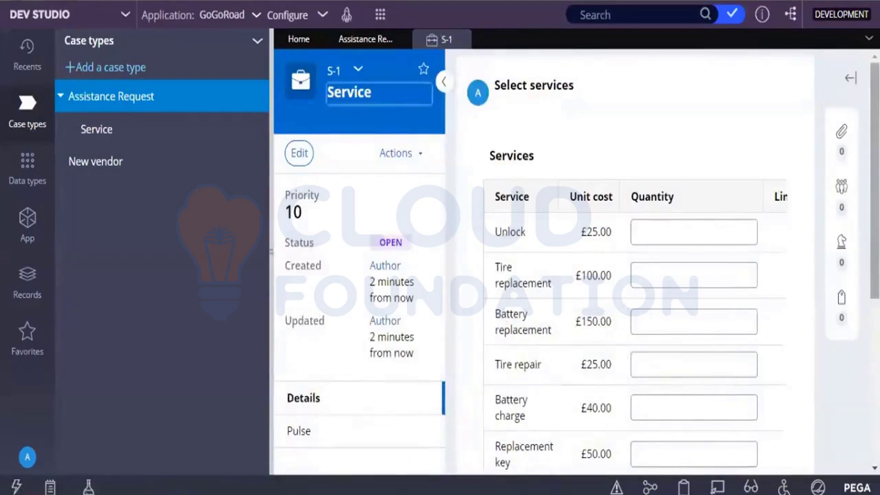
Enter quantity 1 for Unlock and 2 for Replacement key
scroll(668, 263, "down", 1)
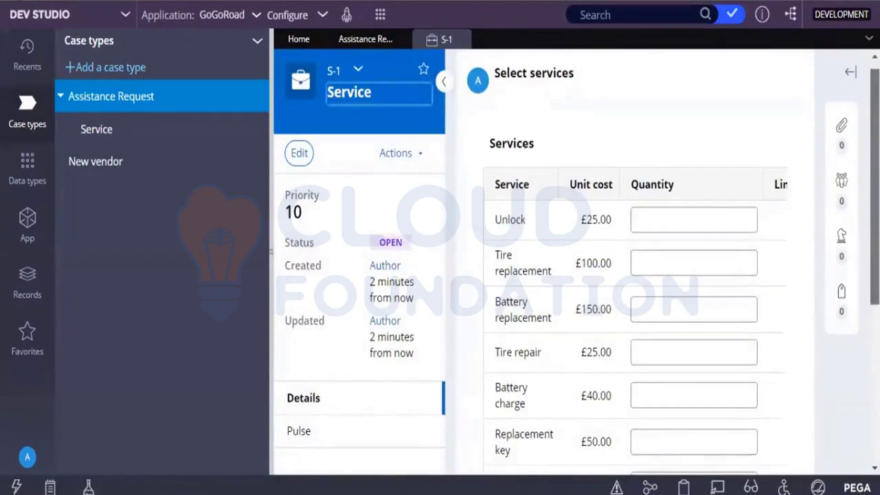
left_click(658, 225)
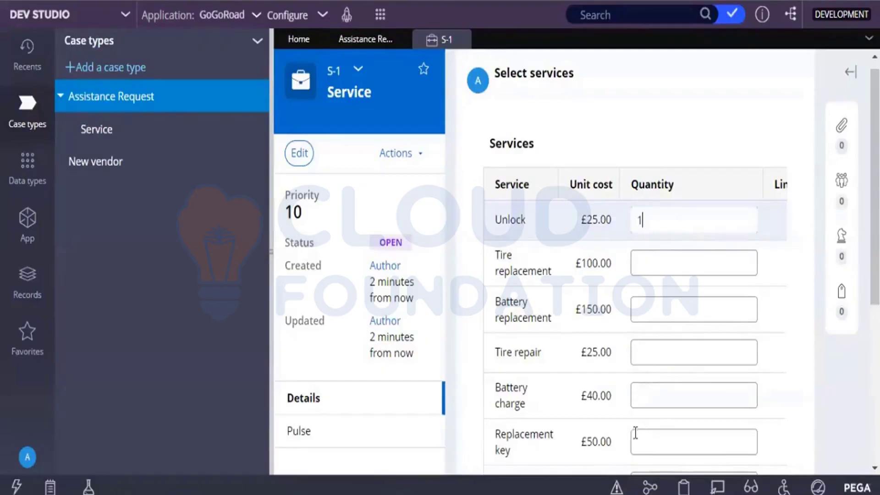
left_click(653, 440)
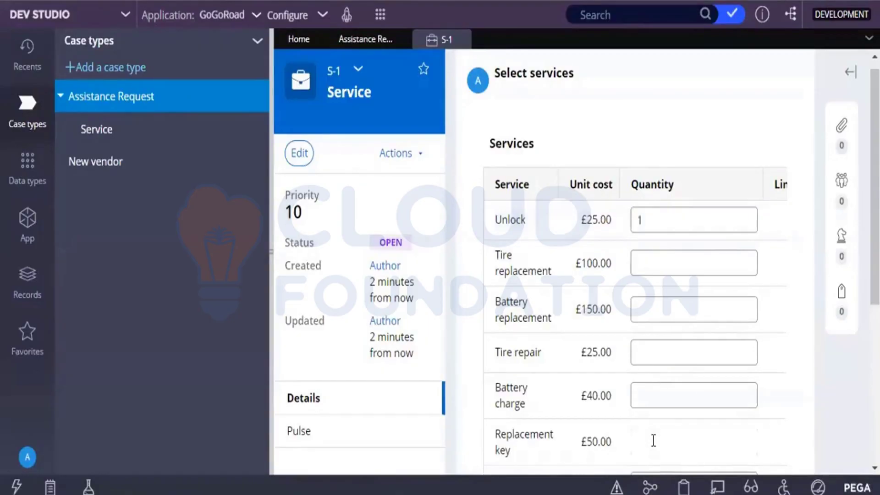
type("2")
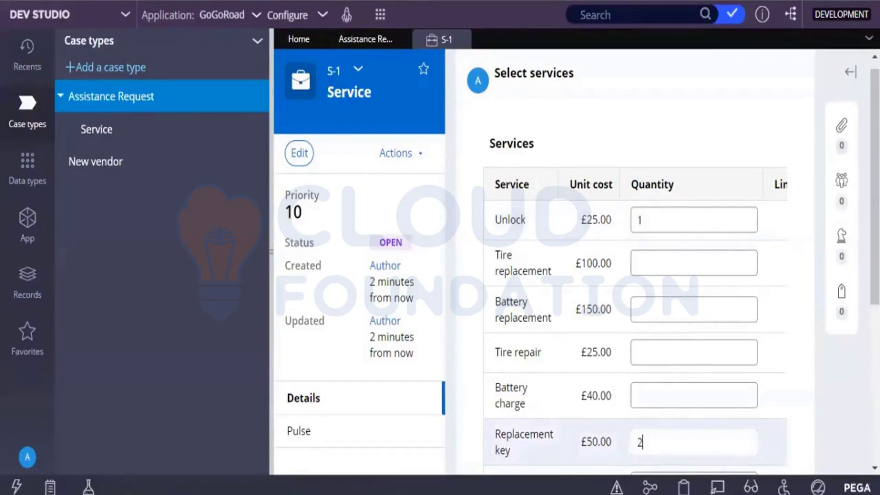
Check the £125.00 services total and submit the Service case
scroll(635, 275, "down", 3)
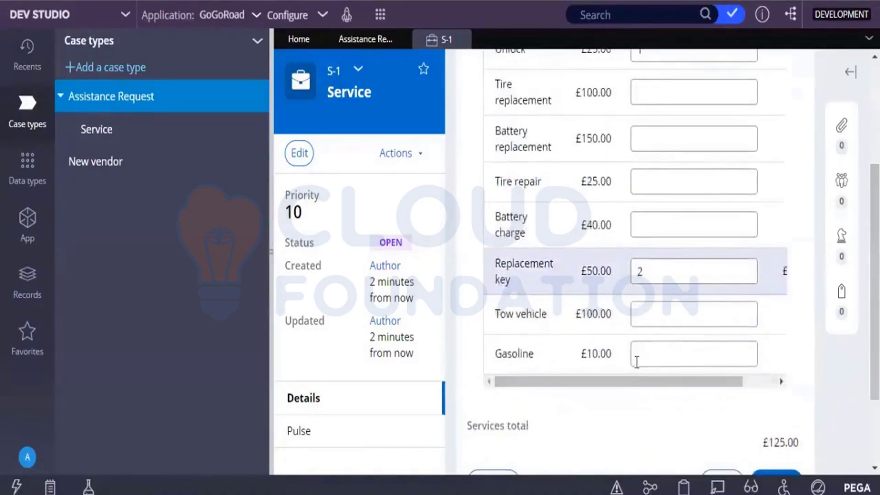
left_click_drag(634, 385, 669, 384)
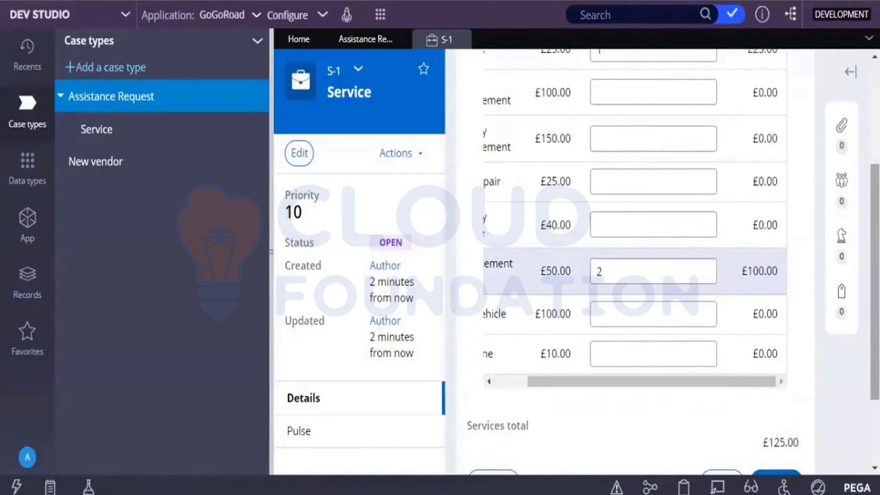
scroll(635, 275, "up", 3)
left_click_drag(874, 209, 875, 179)
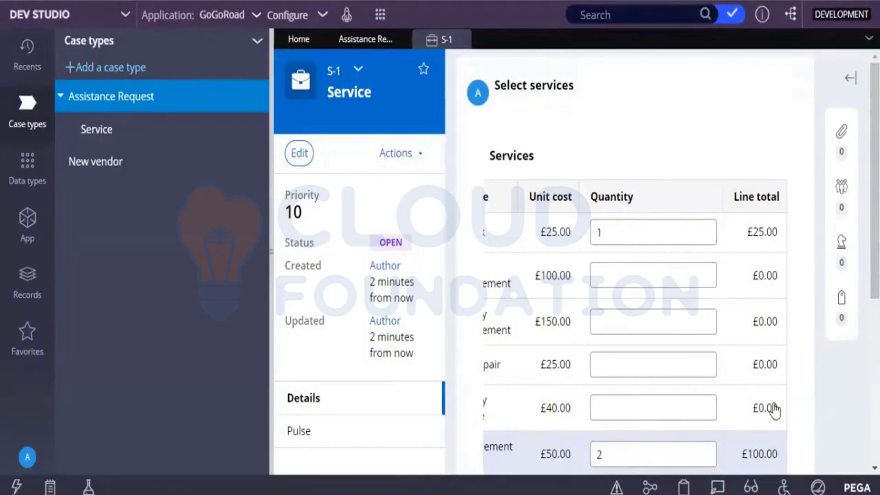
scroll(634, 261, "down", 4)
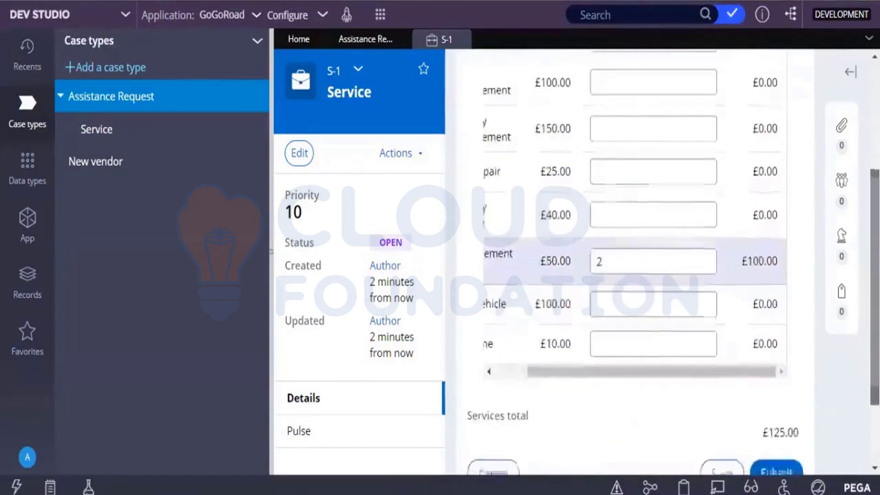
left_click_drag(761, 369, 621, 395)
scroll(635, 261, "up", 3)
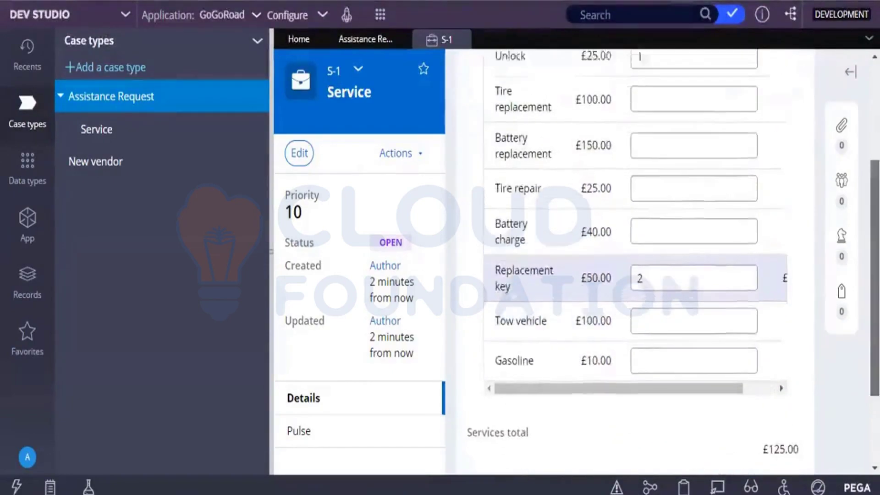
scroll(635, 261, "down", 1)
scroll(634, 261, "down", 1)
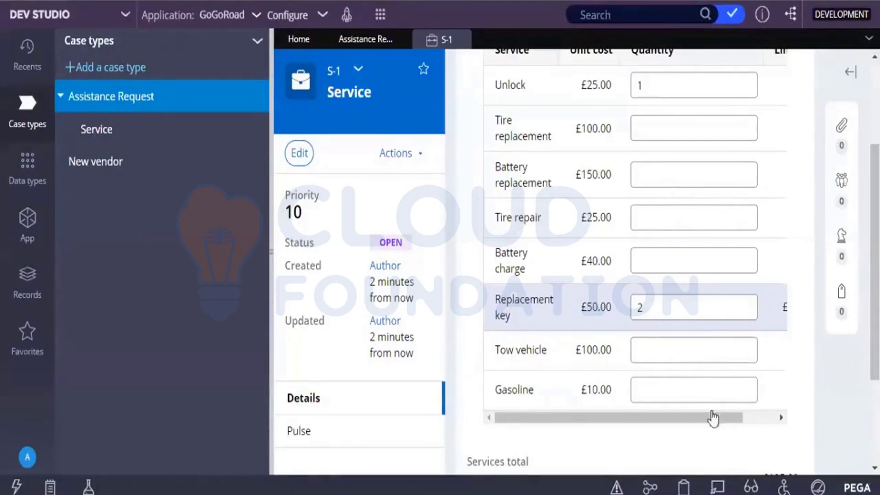
left_click_drag(713, 418, 804, 364)
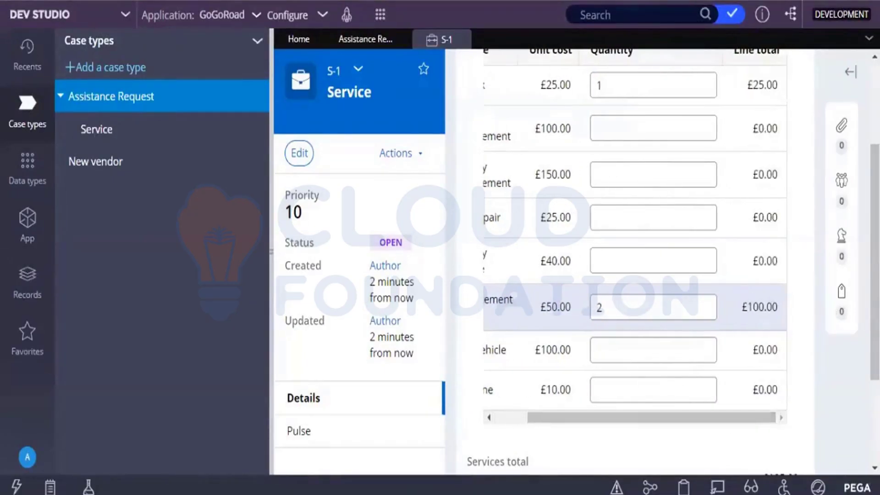
scroll(804, 363, "down", 2)
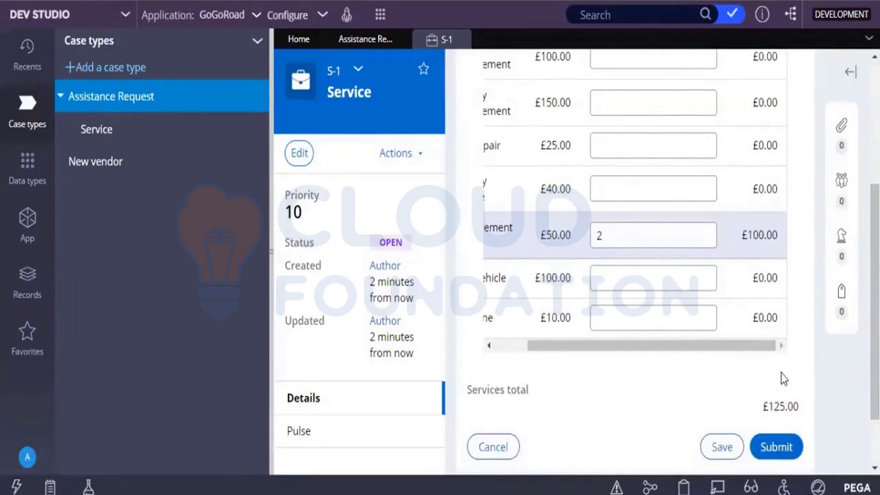
left_click(779, 446)
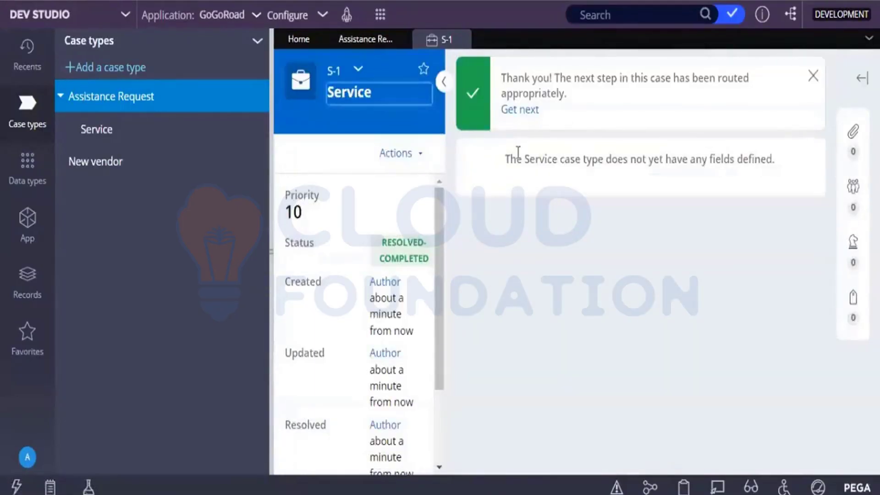
Return to parent Assistance Request A-1 and start its Review service summary task
left_click(358, 73)
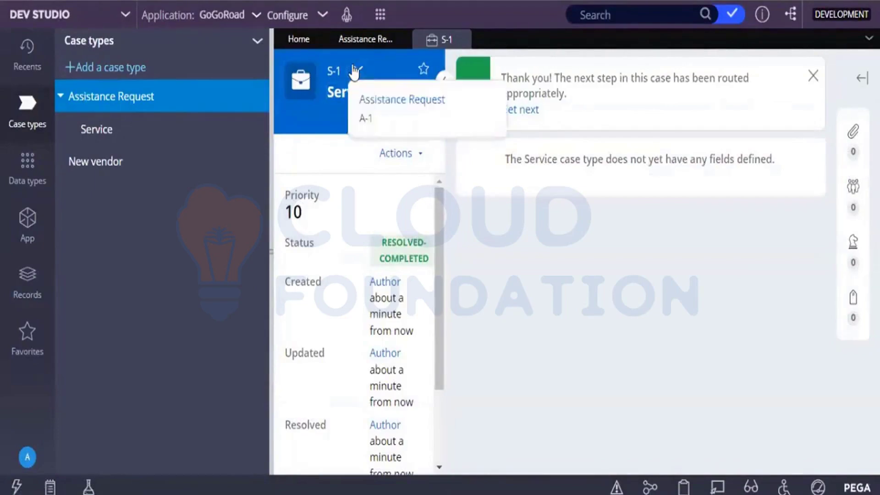
left_click(375, 107)
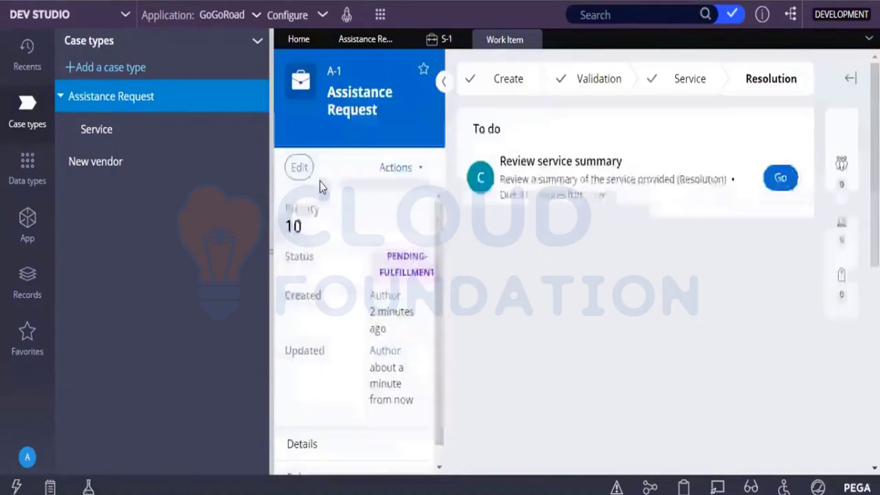
left_click(780, 177)
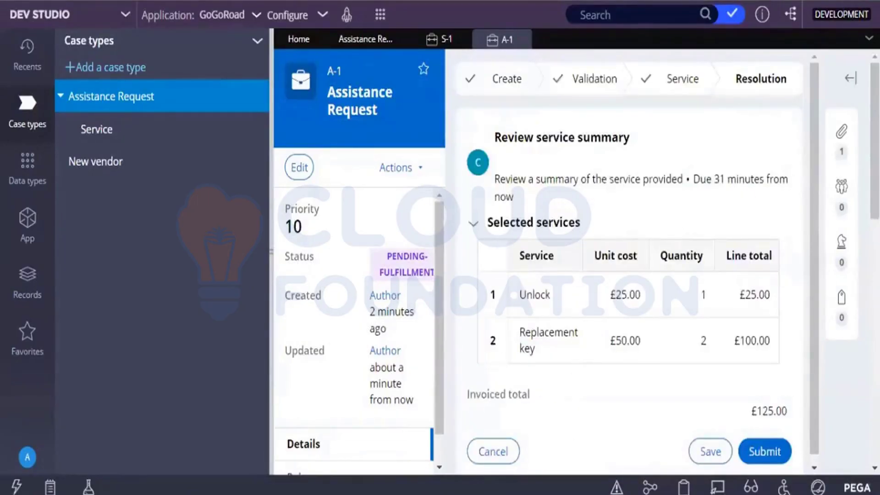
Collapse the explorer and submit the £125.00 service summary to resolve the case
left_click(269, 248)
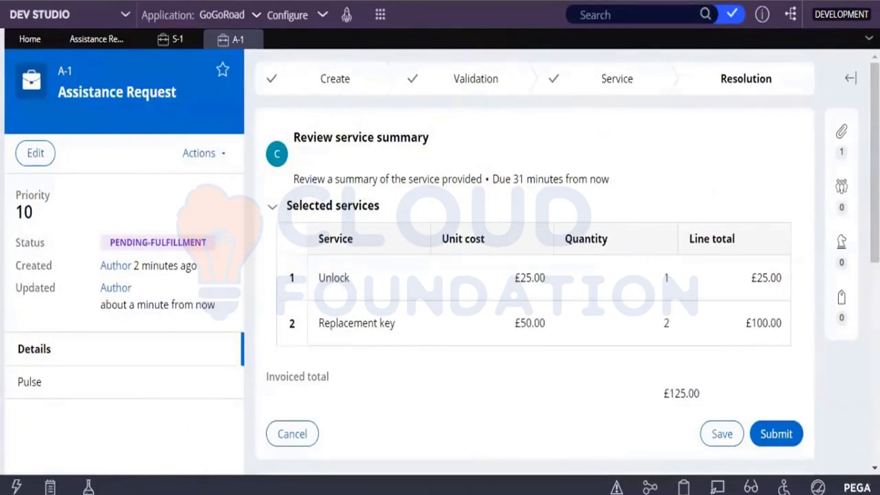
scroll(534, 256, "down", 8)
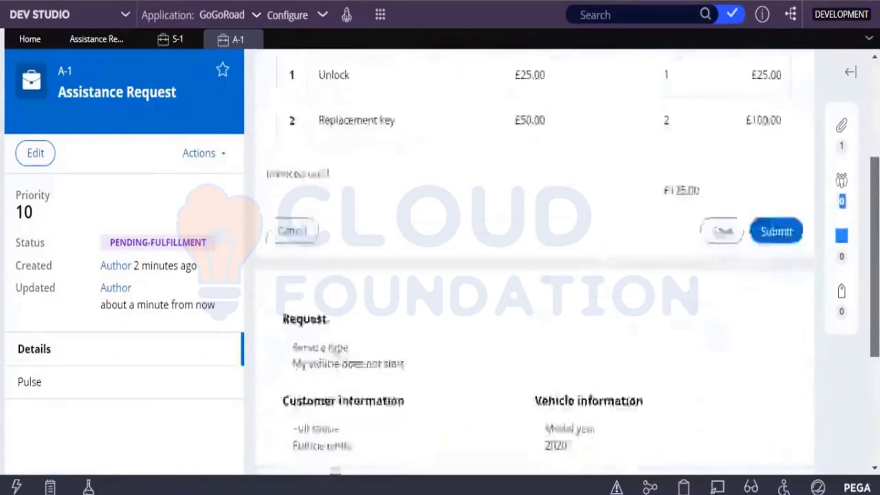
scroll(439, 348, "up", 10)
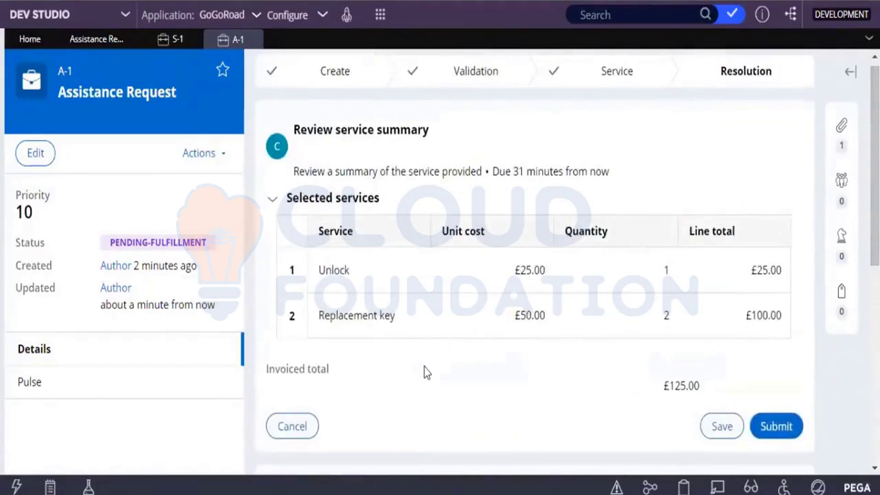
left_click(774, 427)
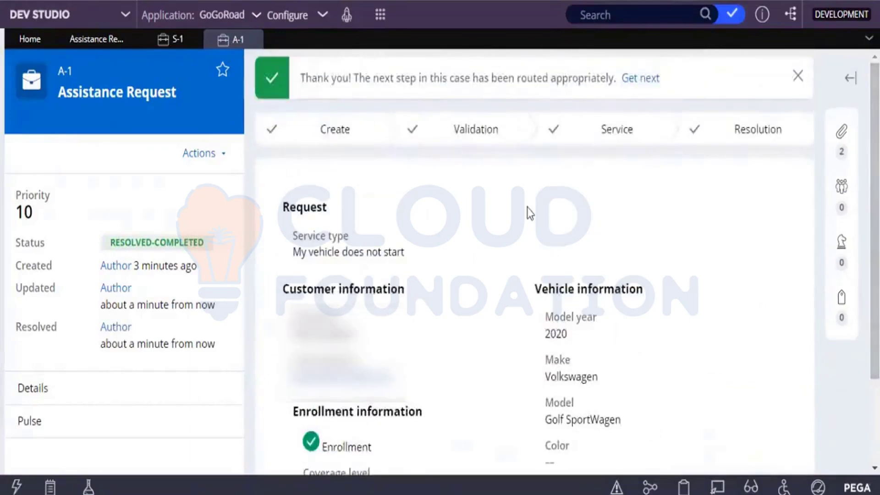
Switch GoGoRoad from App Studio into Dev Studio using the studio switcher
left_click(109, 15)
left_click(102, 43)
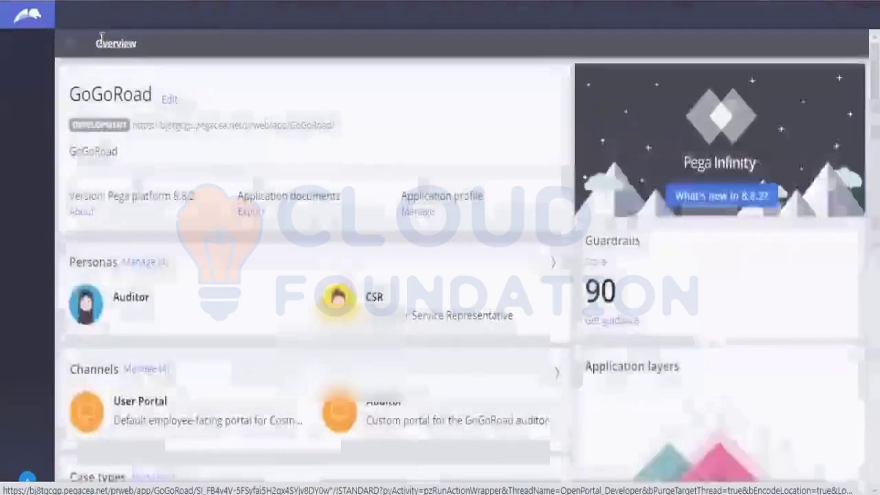
left_click(138, 14)
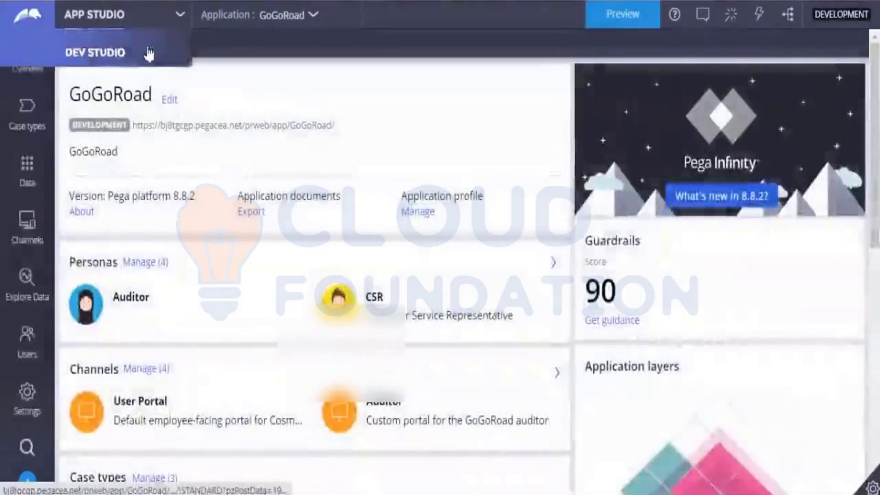
left_click(141, 69)
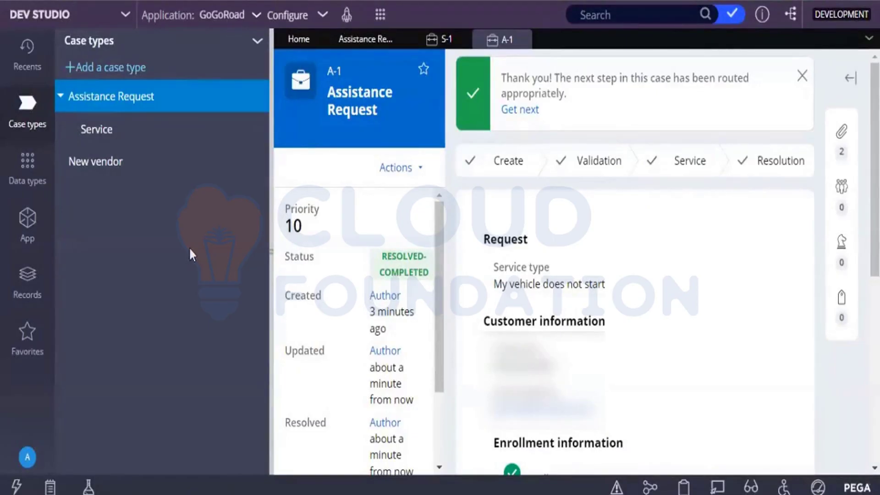
Open the Records explorer and expand SysAdmin to reveal its record types
left_click(27, 287)
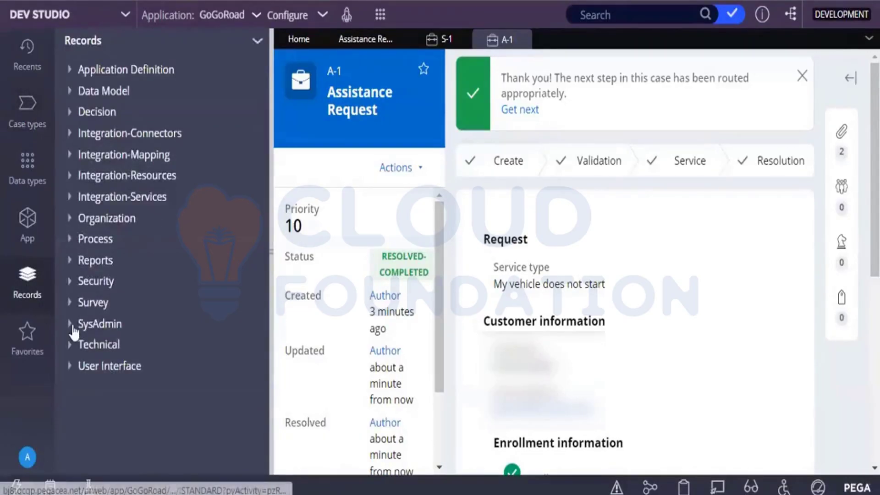
left_click(73, 327)
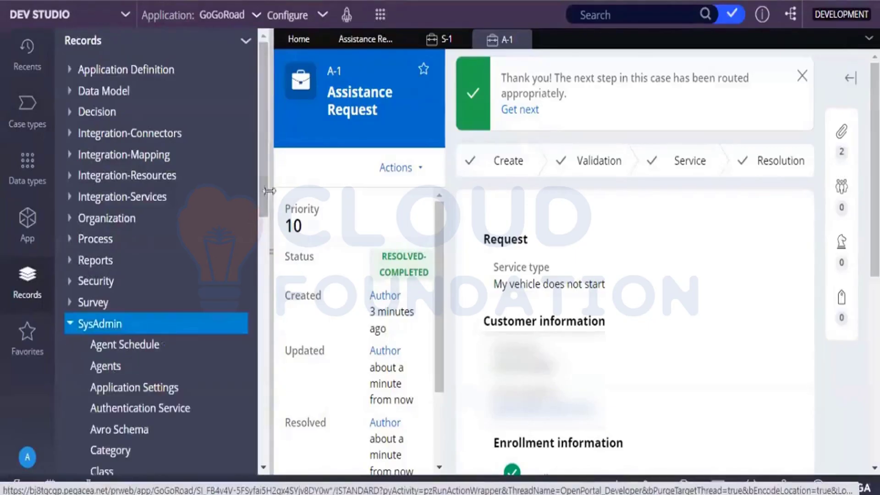
scroll(263, 250, "down", 3)
left_click_drag(263, 250, 260, 271)
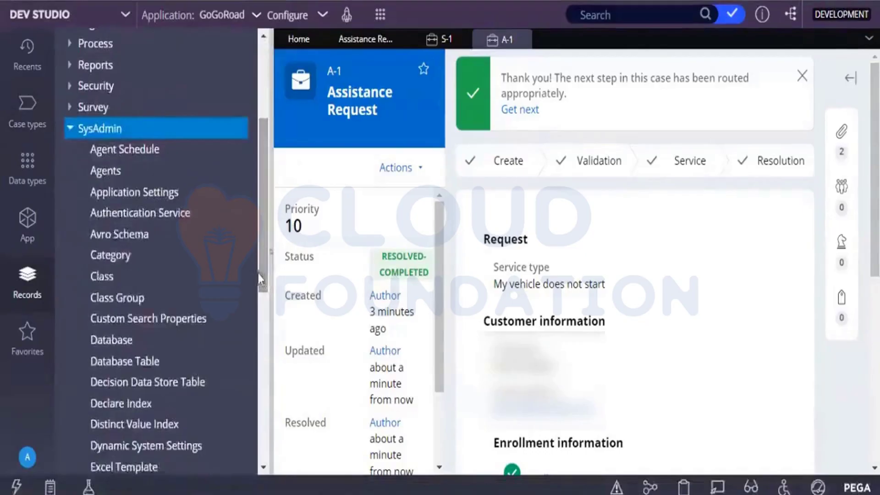
Open the Dynamic System Settings list under SysAdmin to see each setting's ruleset, purpose and value
left_click(110, 446)
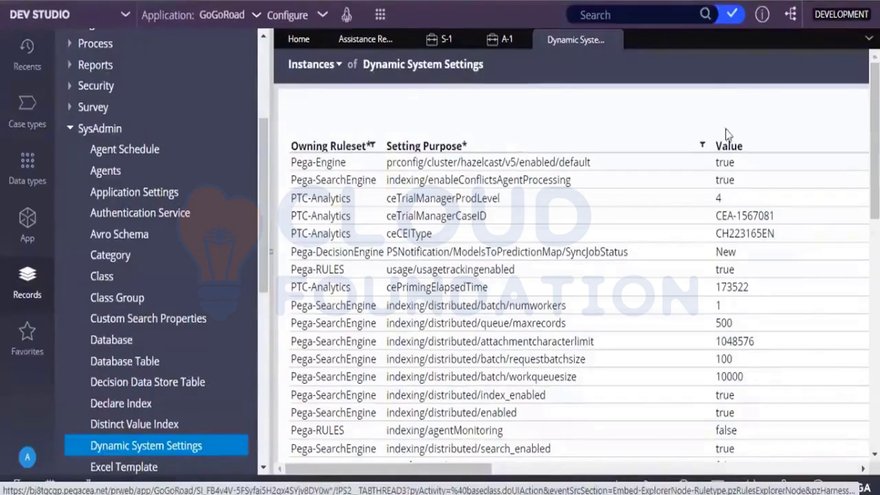
Filter Setting Purpose by 'tracer' and open the GoGoRoad TracerError setting
left_click(702, 148)
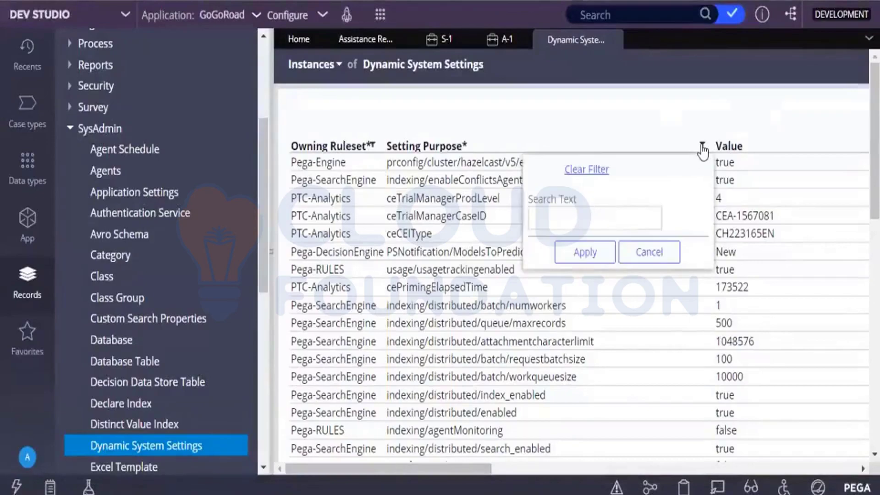
left_click(617, 222)
type("tracer")
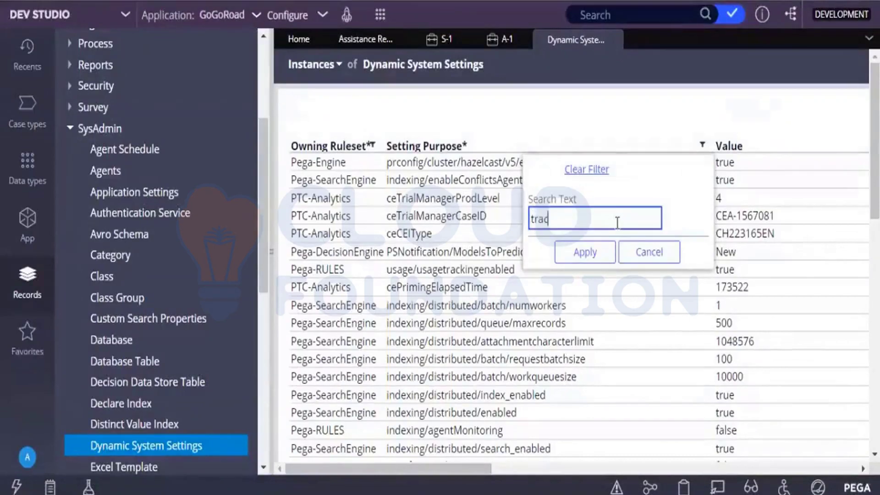
left_click(560, 258)
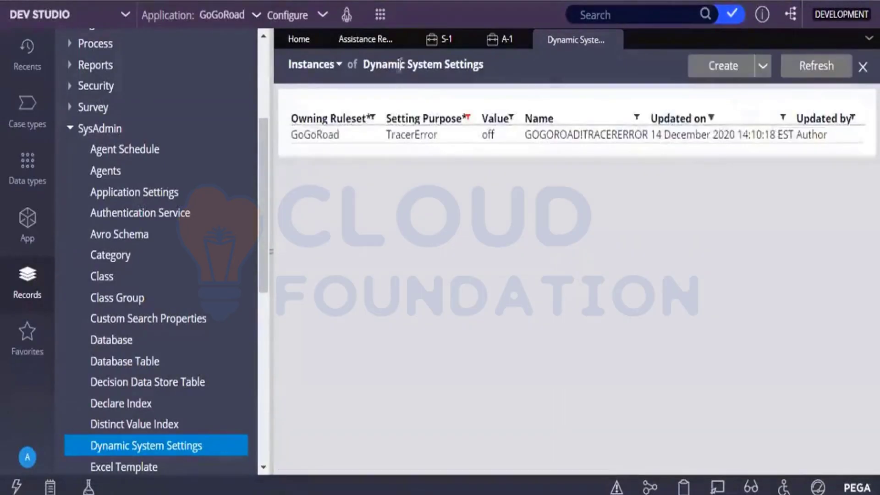
left_click(411, 143)
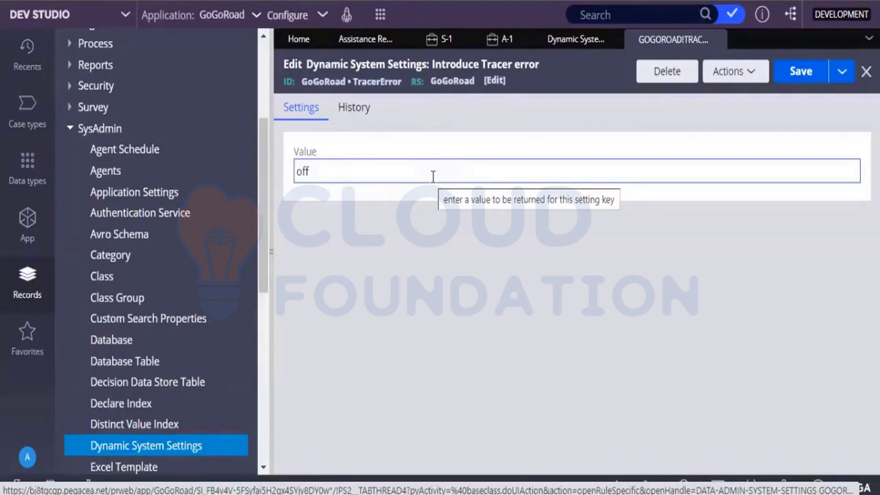
Change the TracerError value from 'off' to 'on' and save the setting
left_click(433, 177)
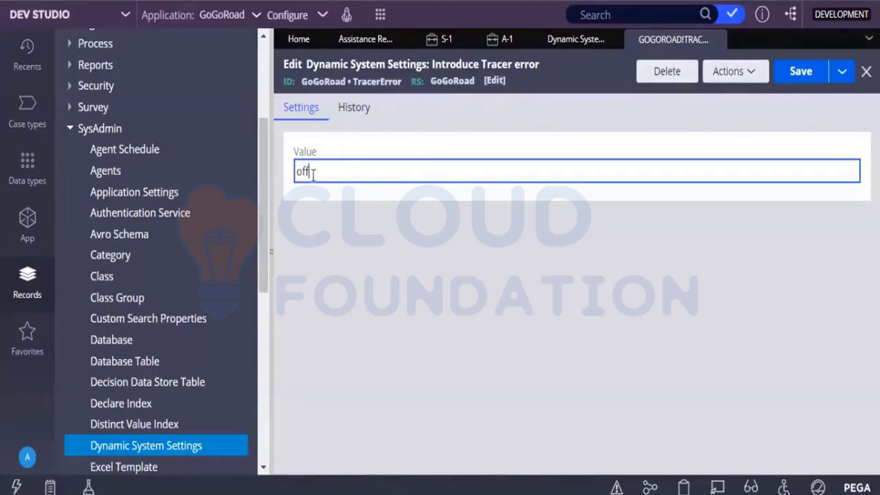
key("BackSpace")
key("BackSpace")
type("n")
left_click(793, 72)
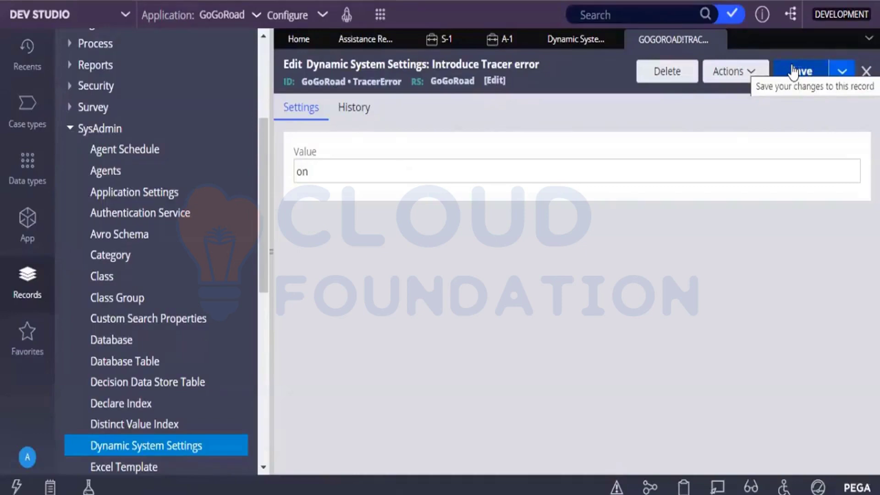
left_click(793, 72)
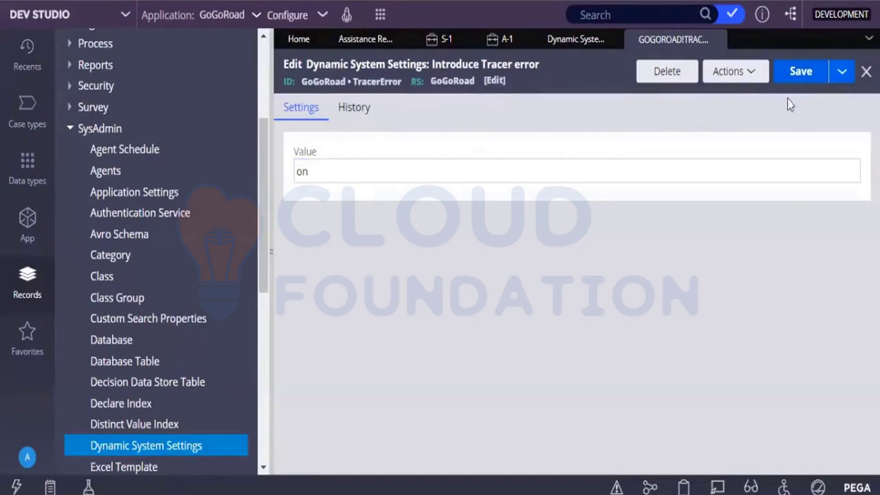
left_click(802, 82)
Launch a new Notepad window from Start search and maximize it
key("super")
type("note")
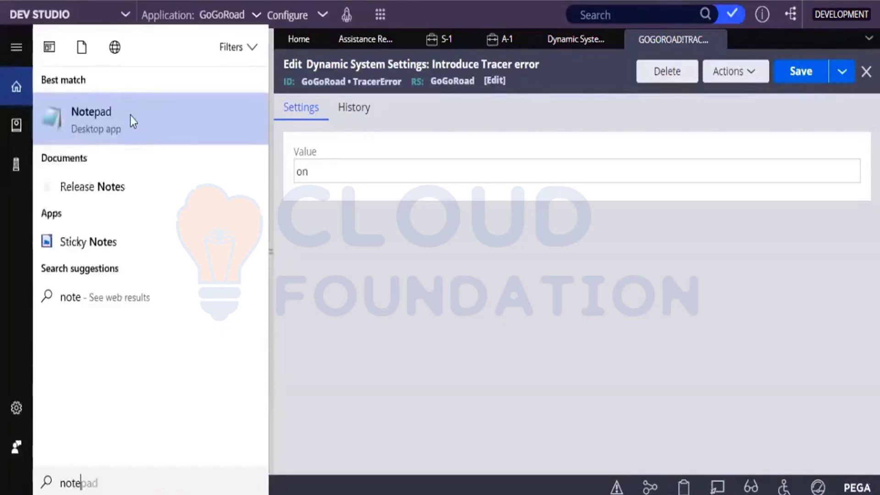
left_click(130, 115)
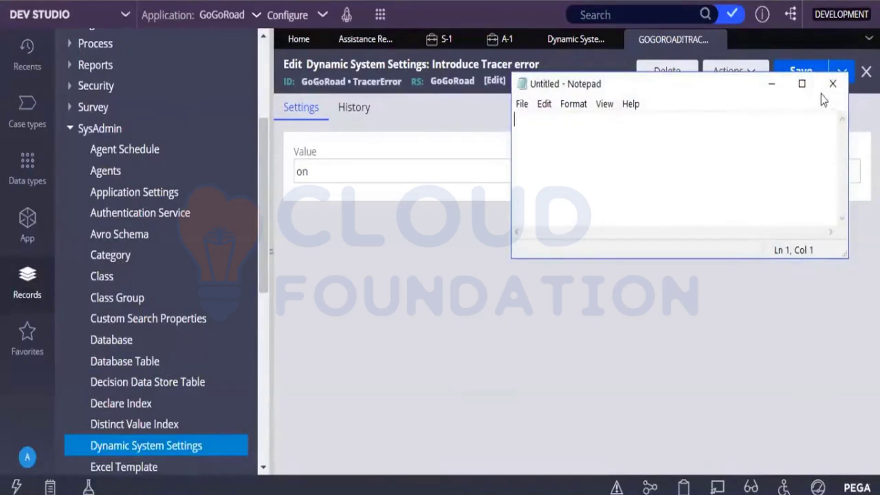
left_click(801, 83)
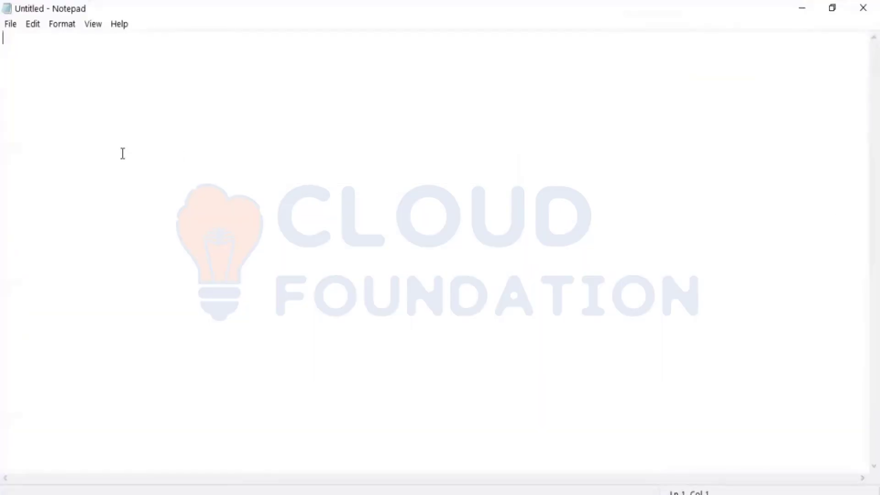
Type the environments Develop, Test, Staging, PreProd and Prod on separate lines
type("Develop")
key("Return")
key("Return")
type("Test")
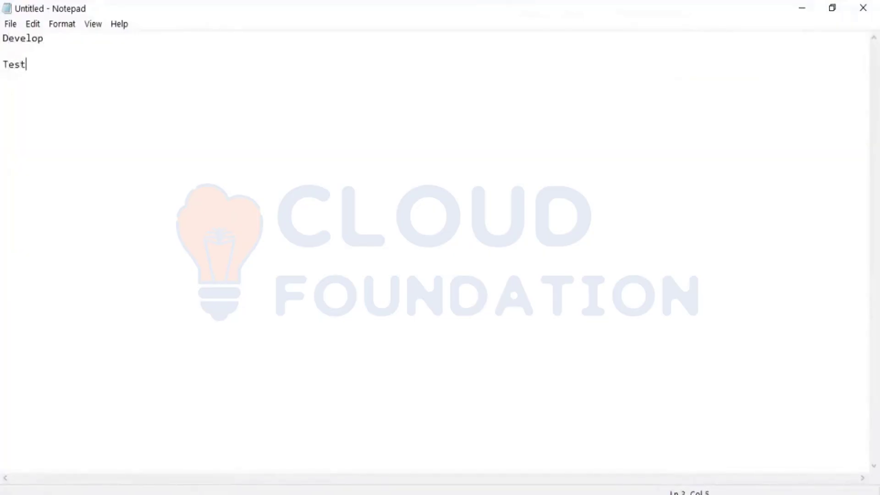
key("Return")
key("Return")
type("Staging")
key("Return")
key("Return")
type("PreProd")
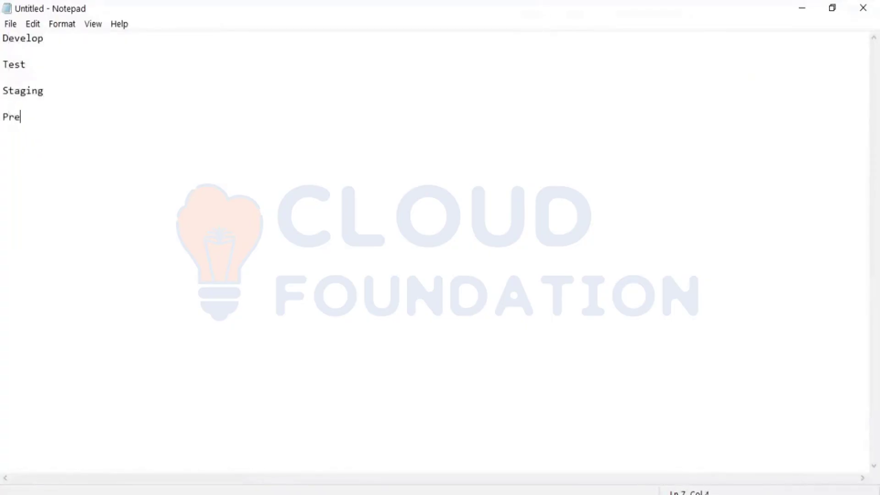
key("Return")
key("Return")
key("Return")
type("Prod")
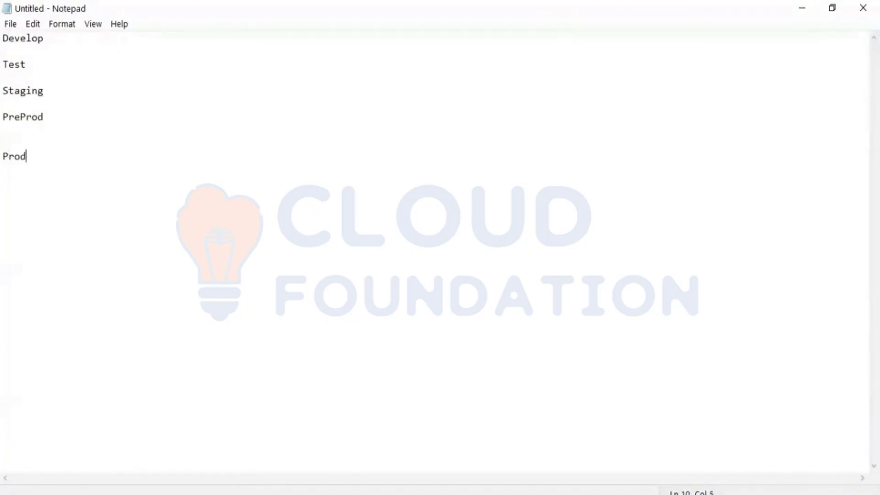
key("Left")
key("Left")
key("Left")
key("Left")
key("BackSpace")
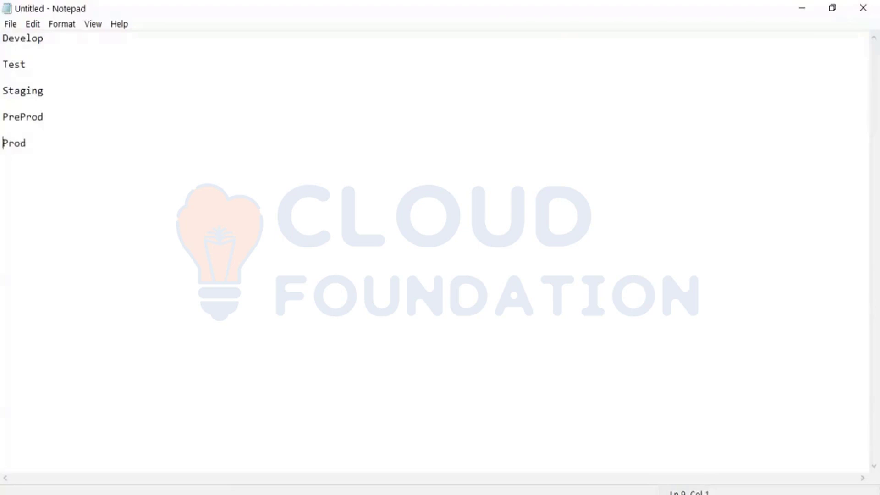
Append '---' to the end of the Develop line
left_click(94, 46)
left_click(76, 39)
type("---")
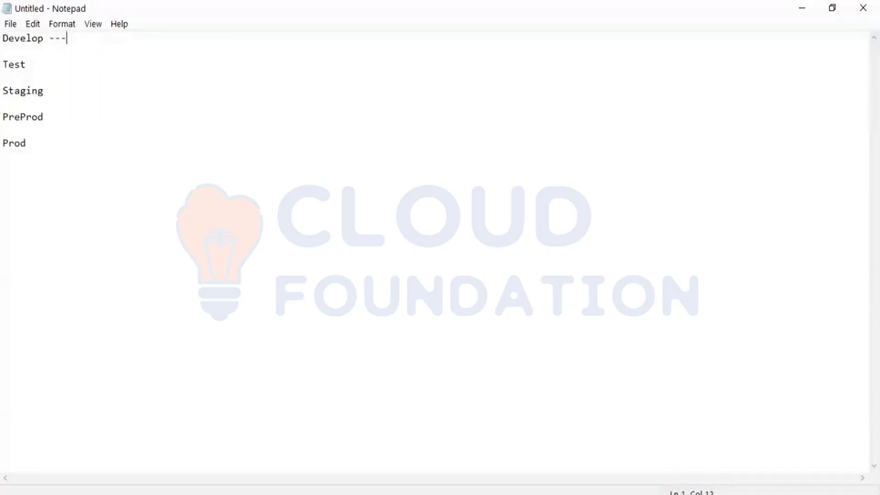
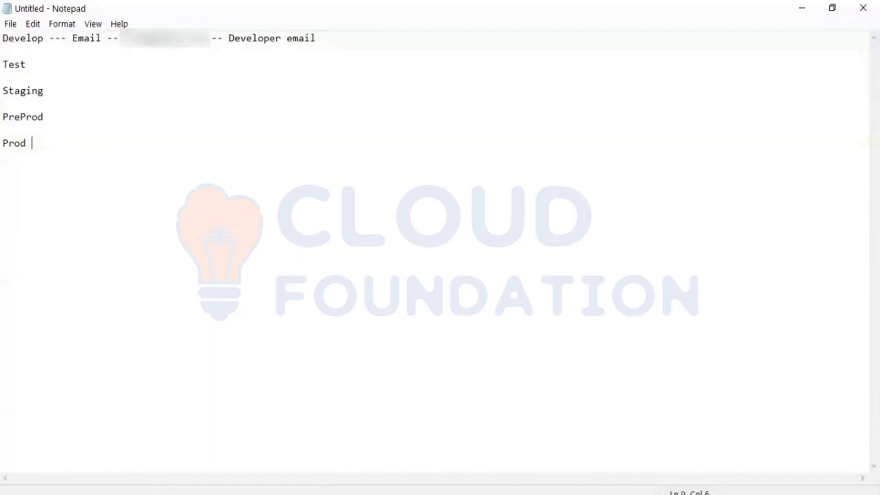
Add the developer email entry after the Develop line in the Notepad notes
type("ail -- ")
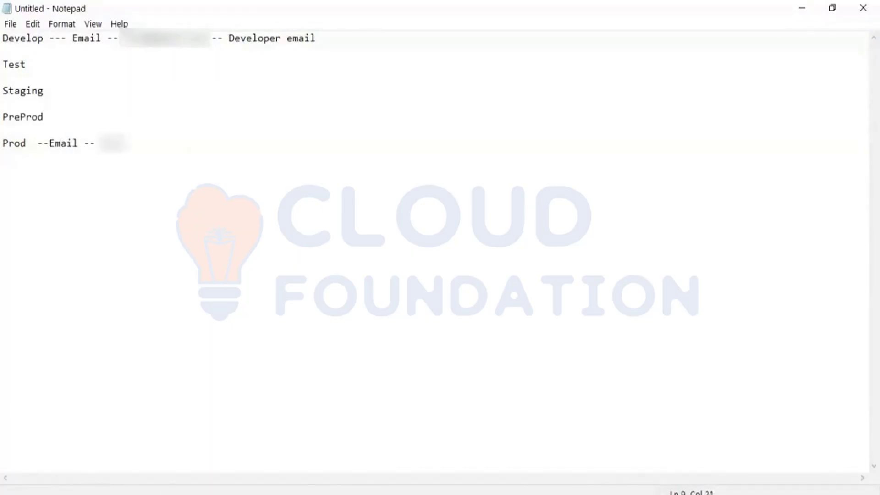
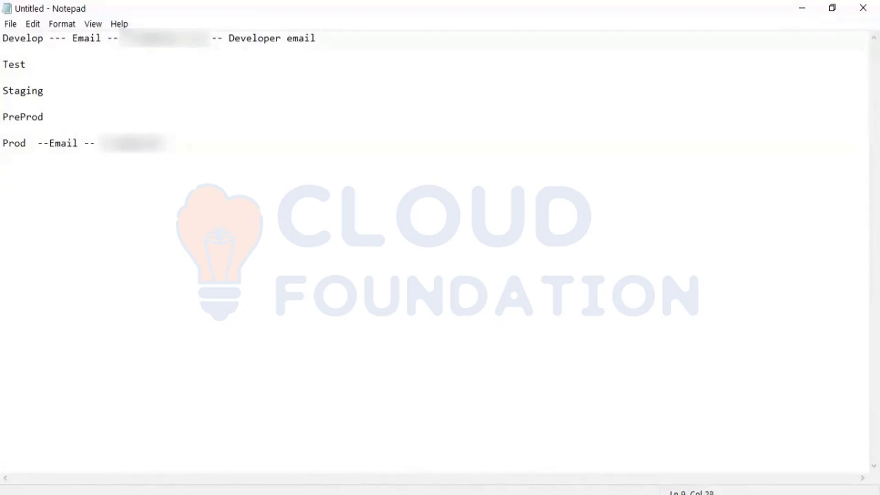
Start a new line below the Prod entry reading 'DSS - prof'
key("Return")
key("Return")
key("Return")
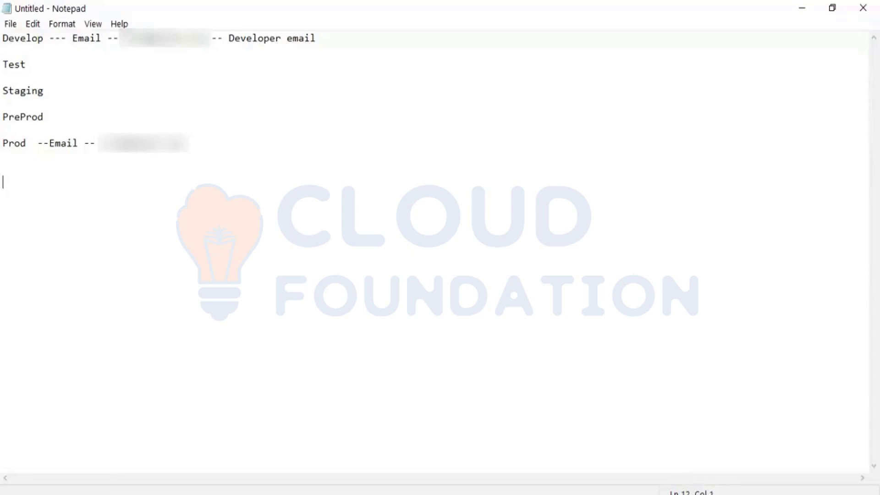
type("DSS - prof")
Remove the mistyped characters after 'DSS -' and revisit the Prod and Staging lines
key("BackSpace")
key("BackSpace")
key("BackSpace")
key("BackSpace")
left_click(107, 144)
left_click(99, 85)
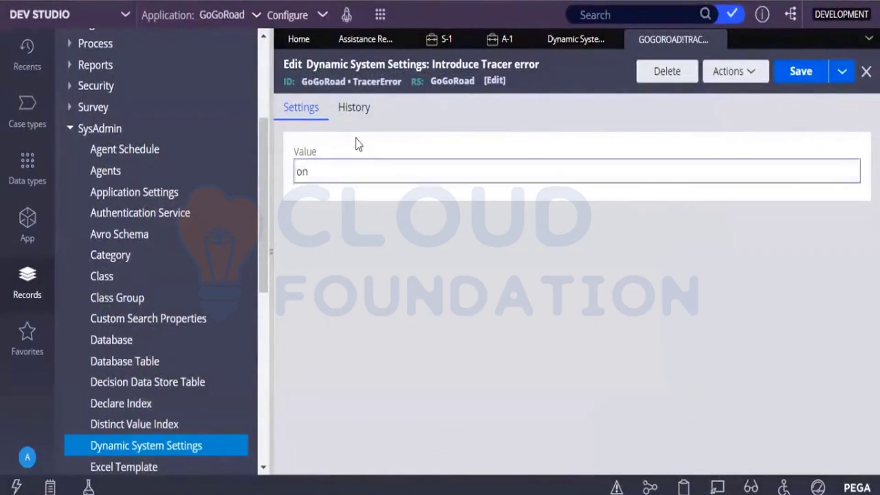
Check the Introduce Tracer error value, then view the resolved A-1 Assistance Request case
left_click(341, 172)
left_click(322, 233)
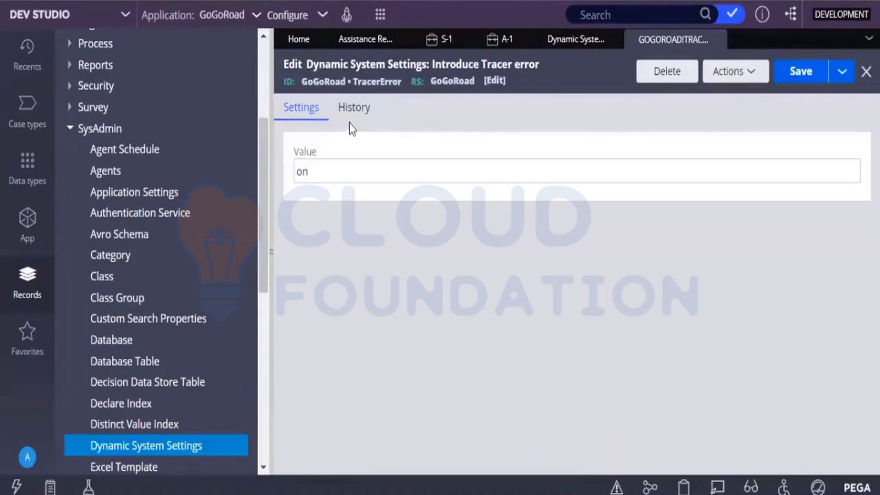
left_click_drag(350, 126, 1, 281)
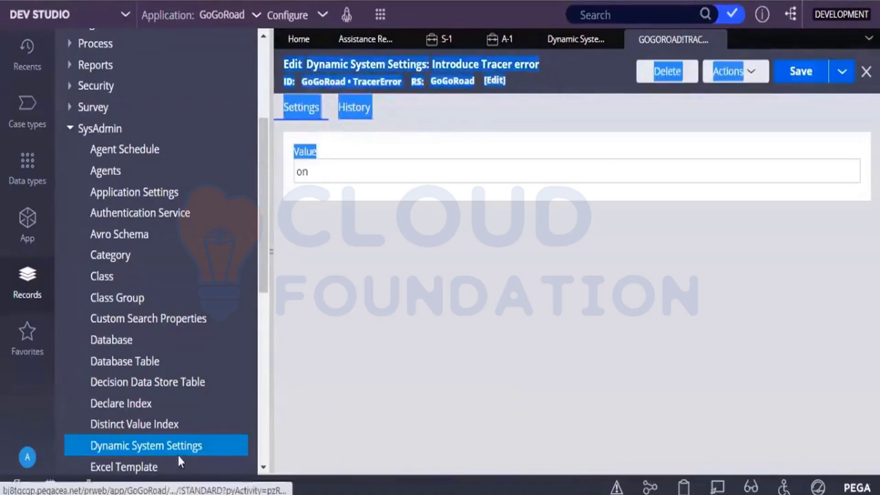
left_click(580, 328)
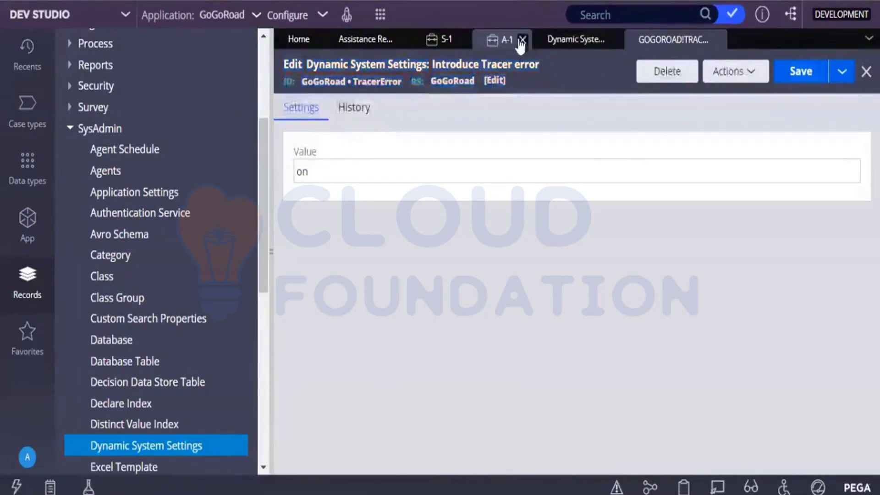
left_click(506, 45)
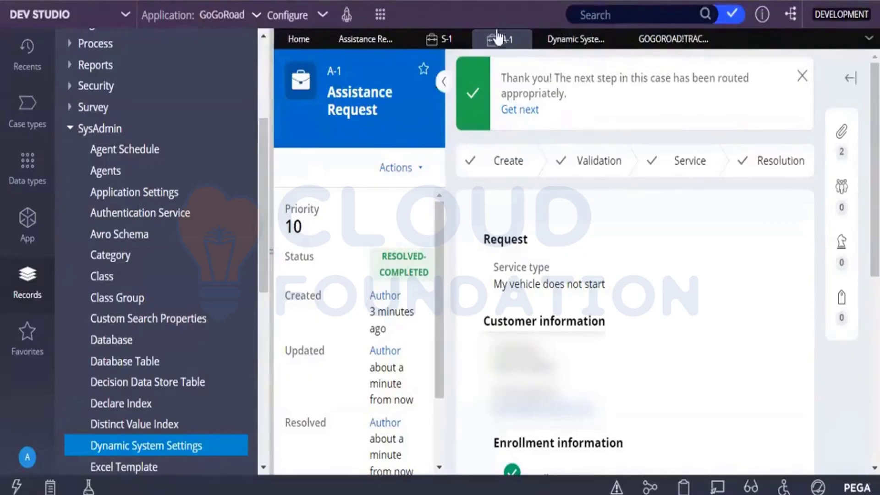
Reopen the Introduce Tracer error setting, save it with value on, and launch the Tracer
left_click(554, 57)
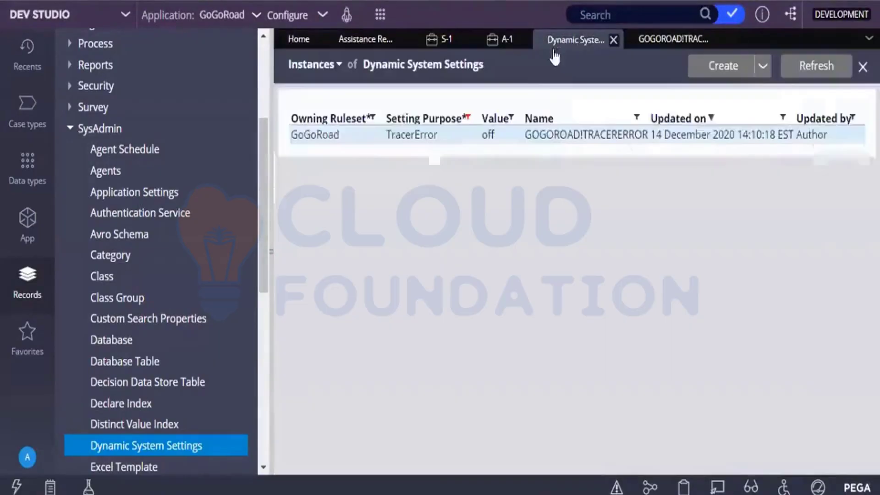
left_click(631, 38)
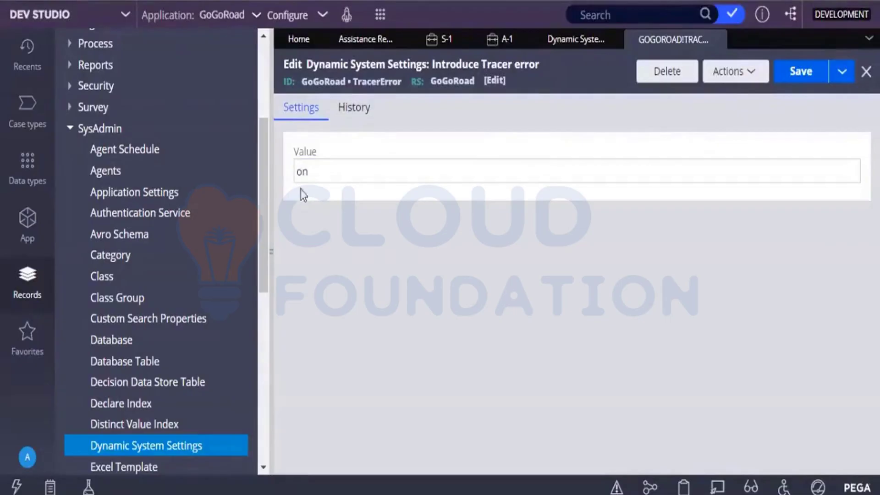
left_click(362, 171)
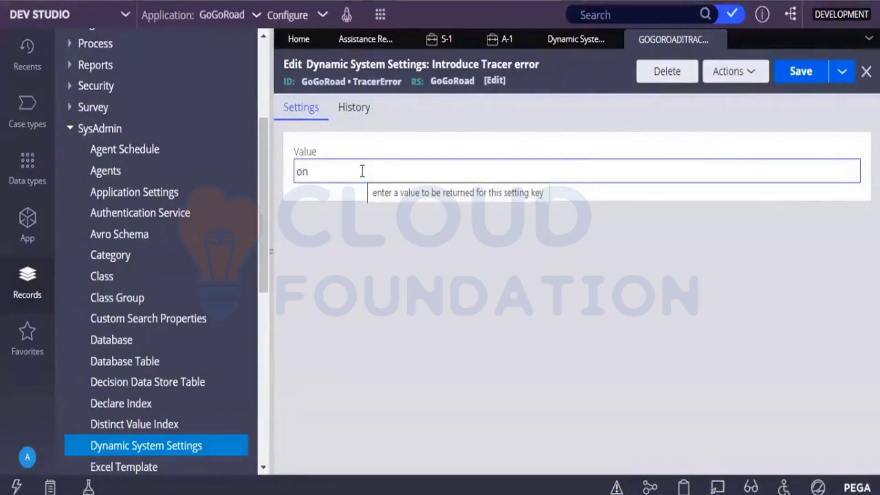
left_click(362, 216)
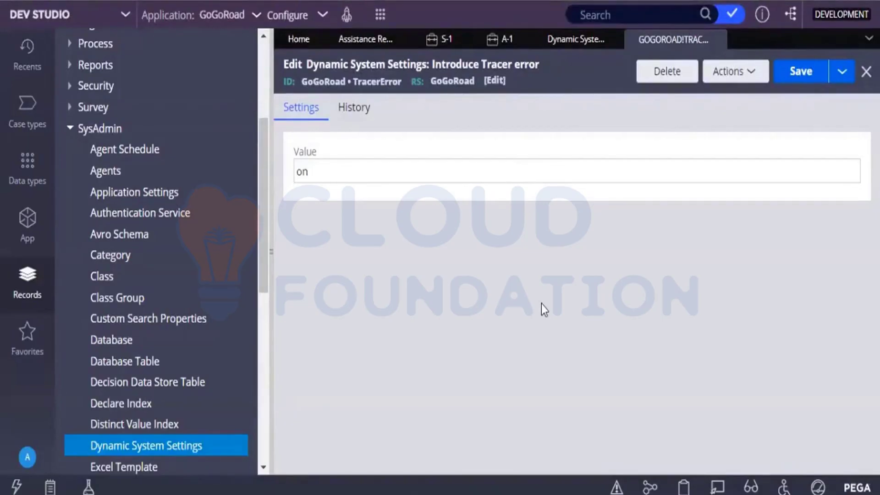
left_click(822, 82)
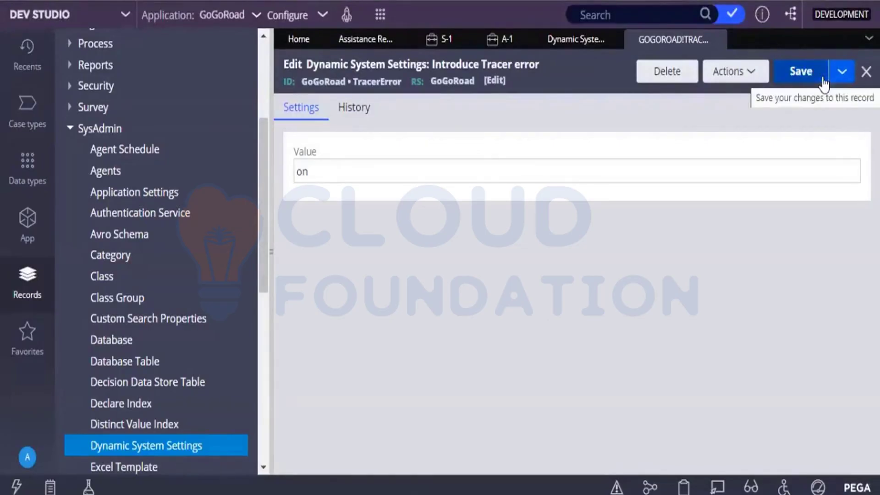
left_click(823, 84)
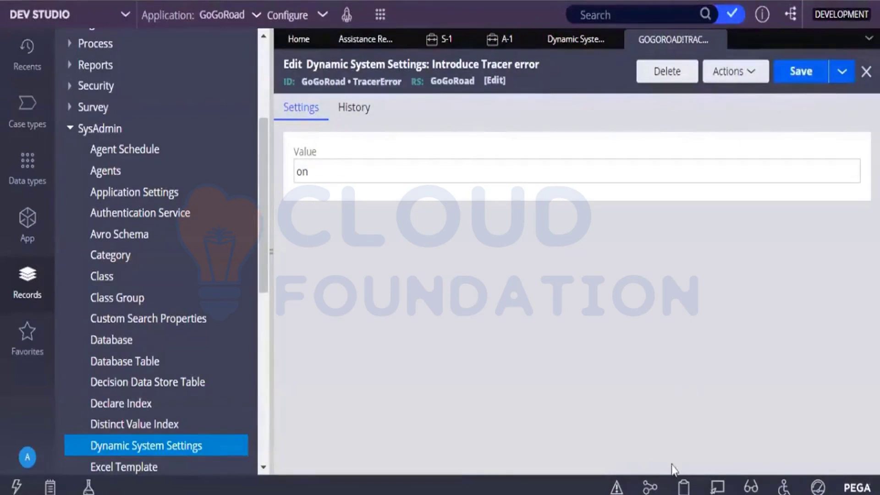
left_click(653, 489)
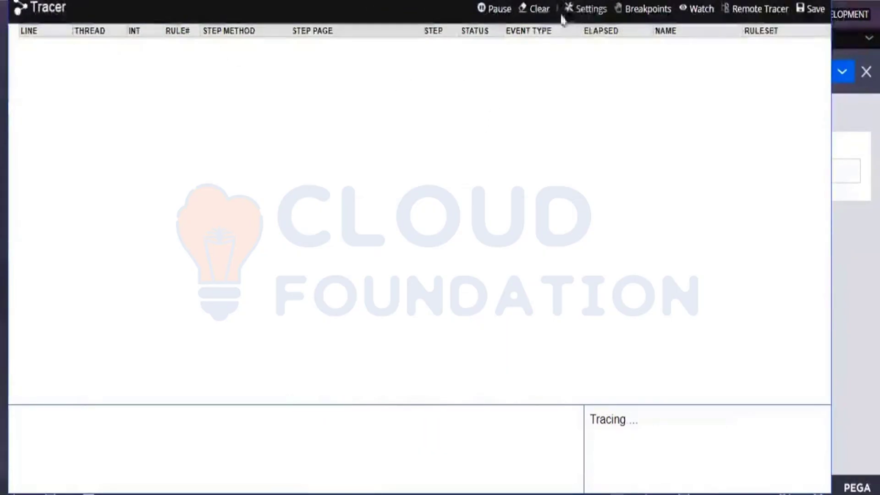
Pause the Tracer and bring up its Tracer Settings window
left_click(498, 22)
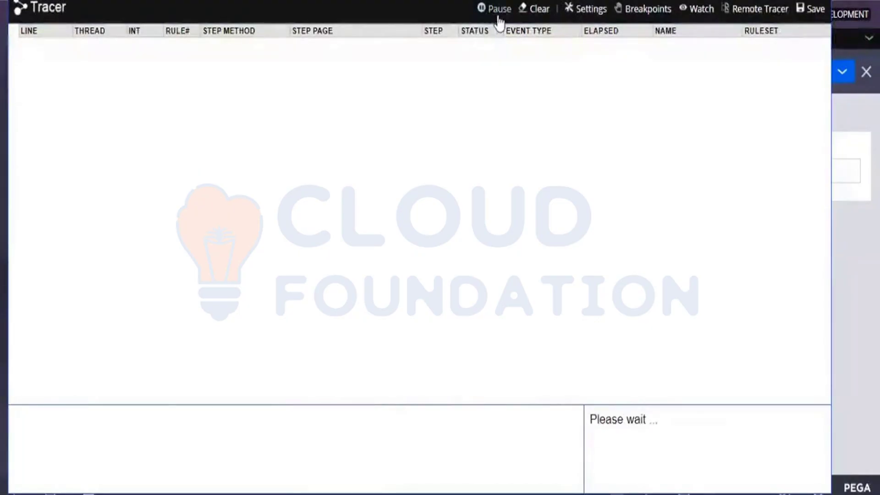
left_click(593, 10)
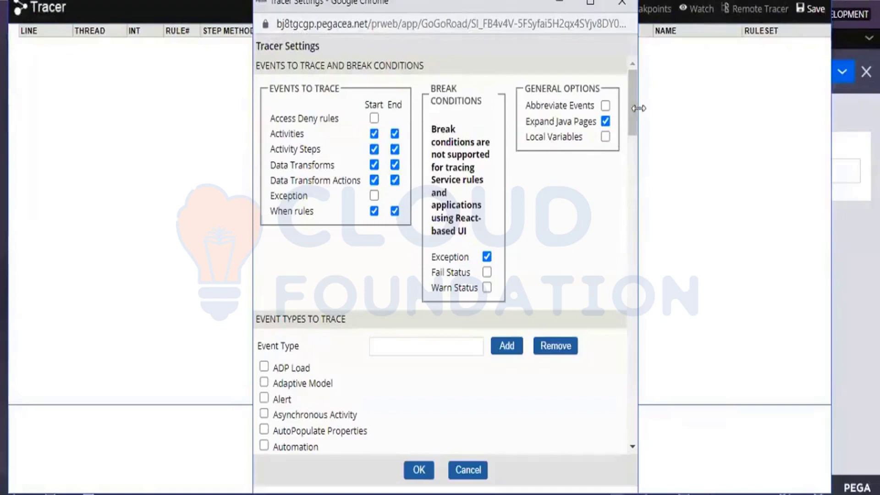
scroll(403, 159, "down", 10)
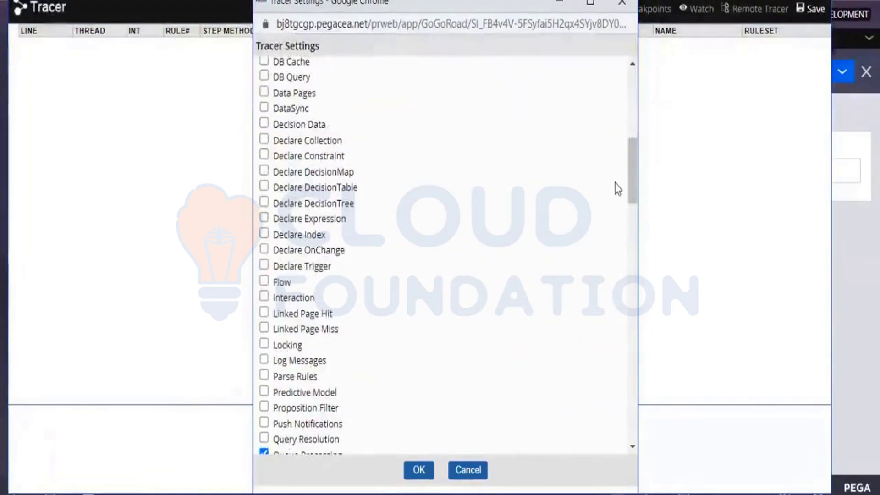
left_click_drag(629, 178, 628, 160)
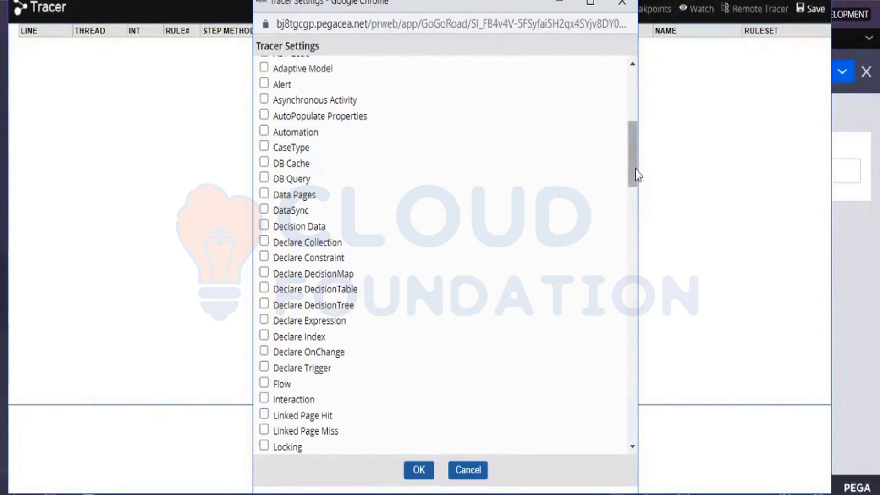
left_click_drag(634, 173, 634, 112)
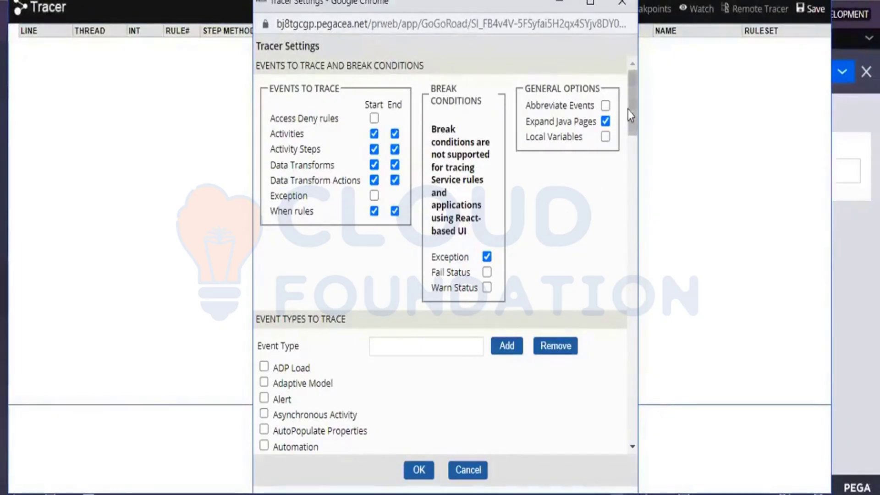
left_click_drag(628, 113, 625, 262)
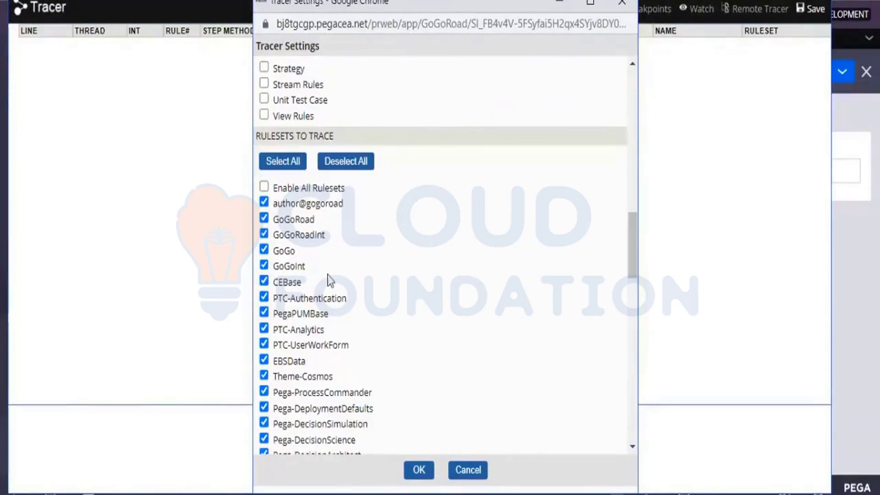
Deselect all rulesets to trace and tick only GoGoRoad
left_click(353, 170)
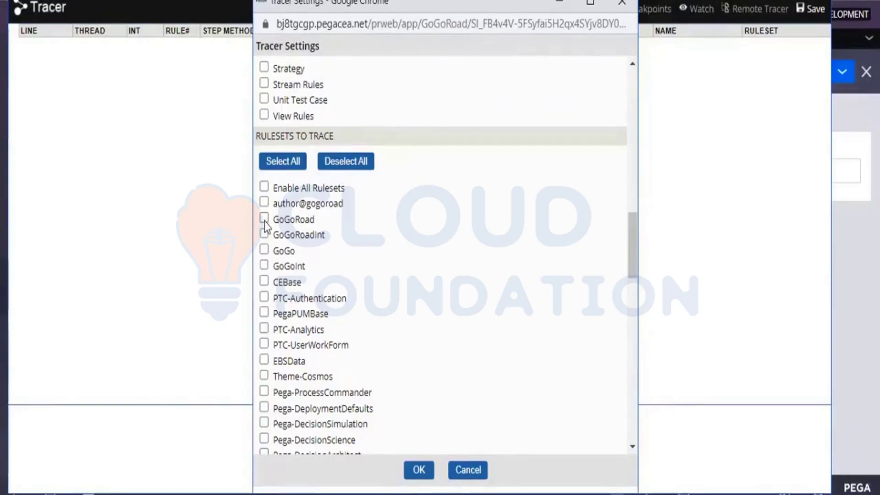
left_click(264, 219)
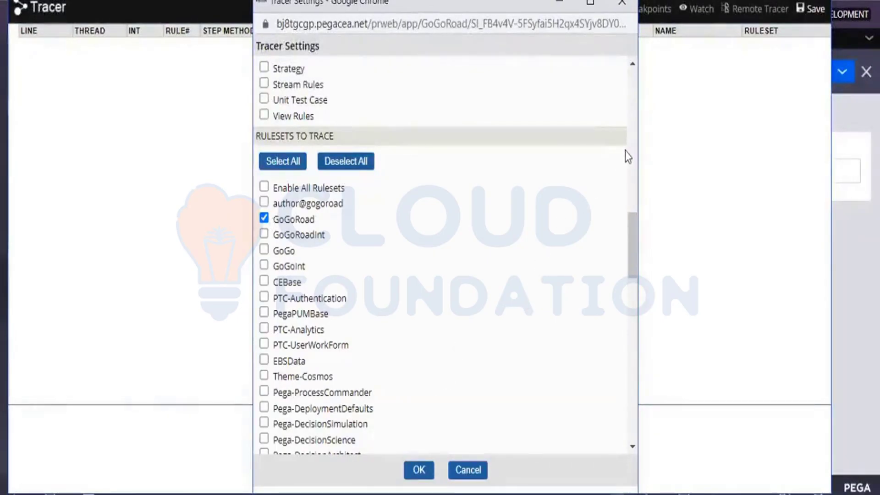
scroll(631, 148, "up", 6)
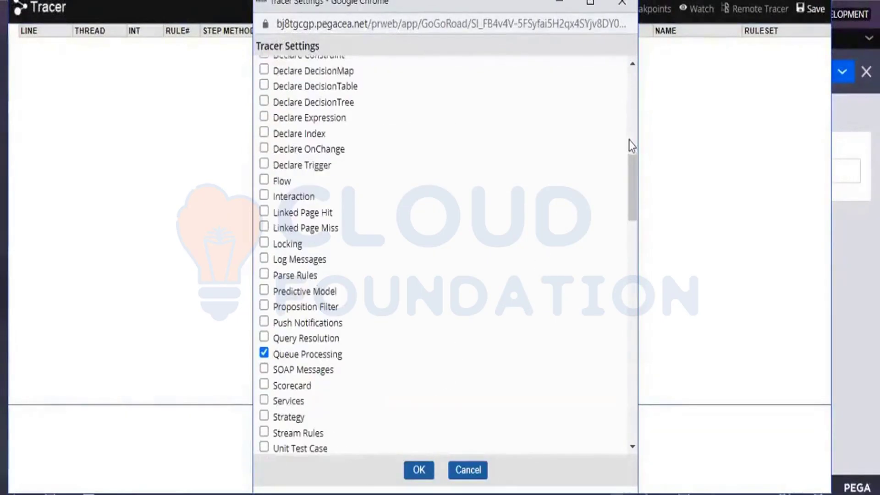
scroll(629, 140, "up", 6)
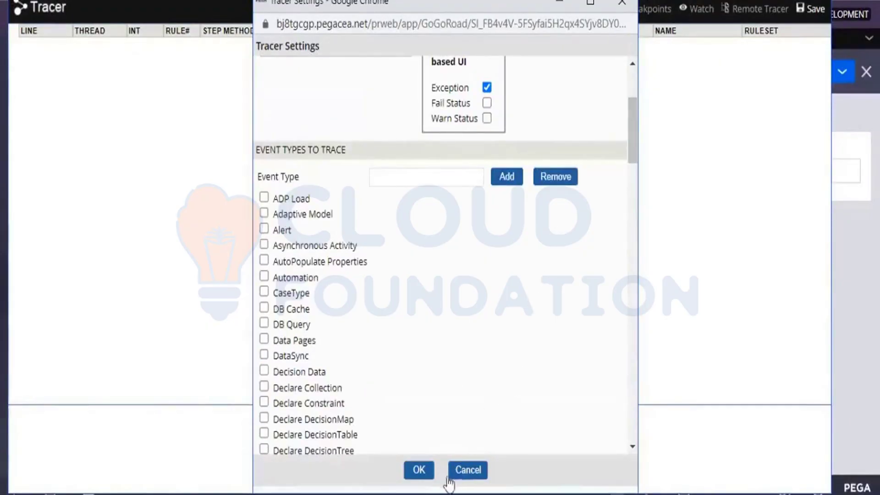
Apply the Tracer settings, stop tracing and close the Tracer window
left_click(419, 476)
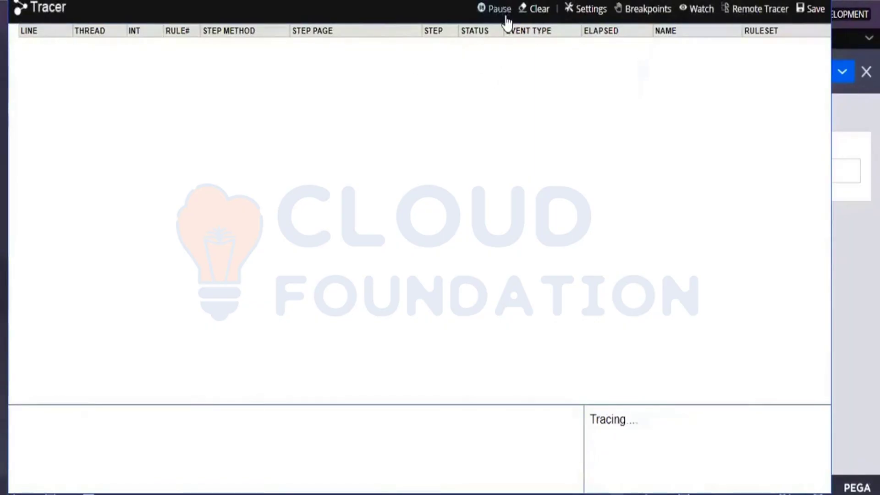
left_click(506, 17)
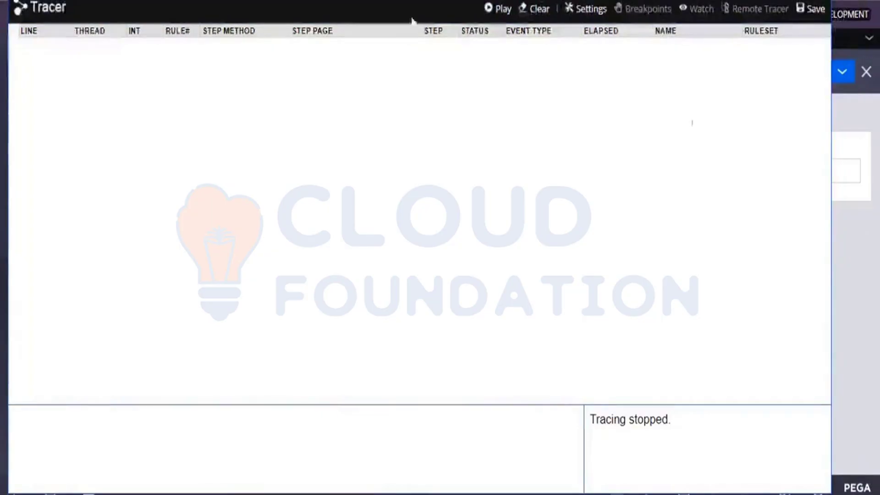
left_click(348, 2)
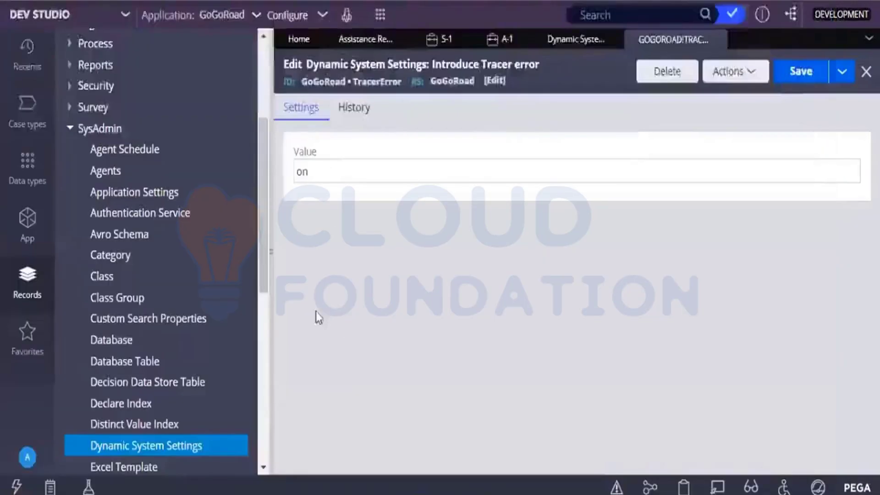
Start a new Assistance Request with reason 'I am locked out of my vehicle'
left_click(380, 15)
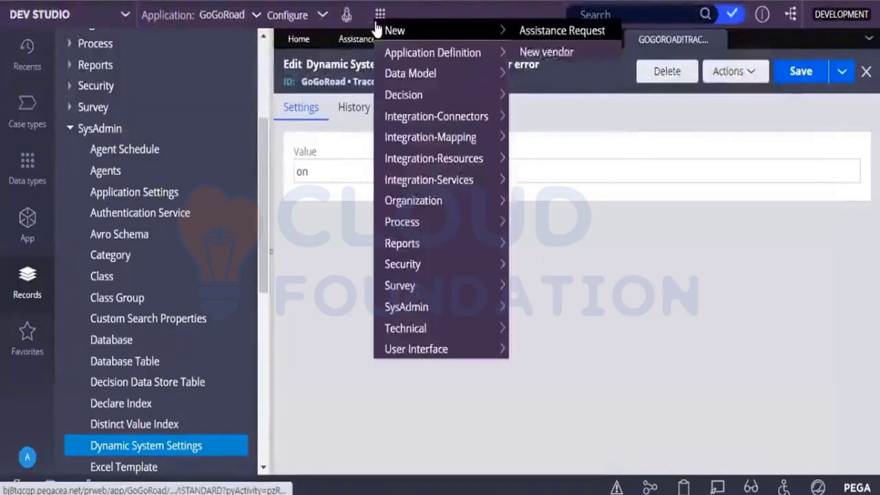
left_click(528, 31)
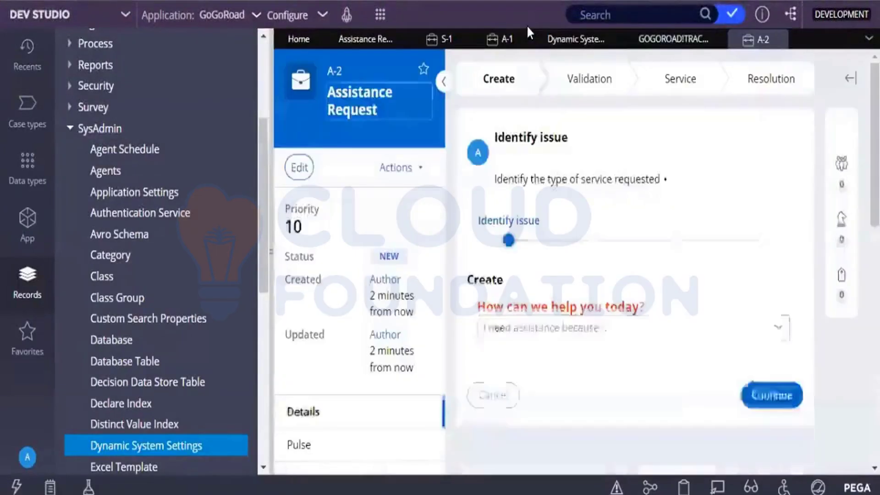
left_click(784, 324)
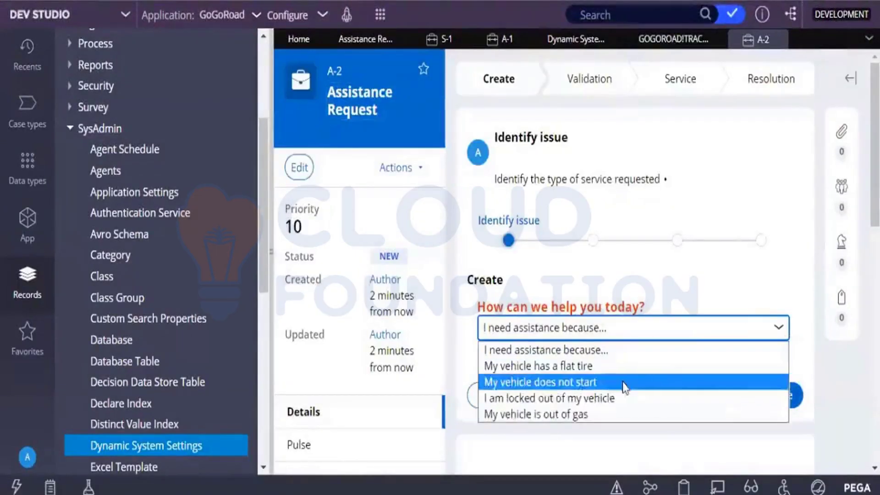
left_click(756, 397)
left_click(756, 396)
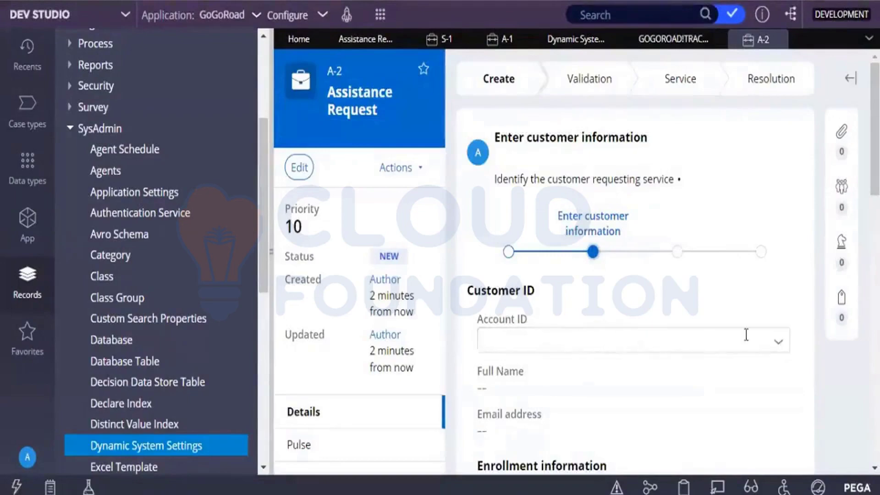
Choose the customer account and continue past the service location step
left_click(774, 345)
scroll(809, 173, "down", 5)
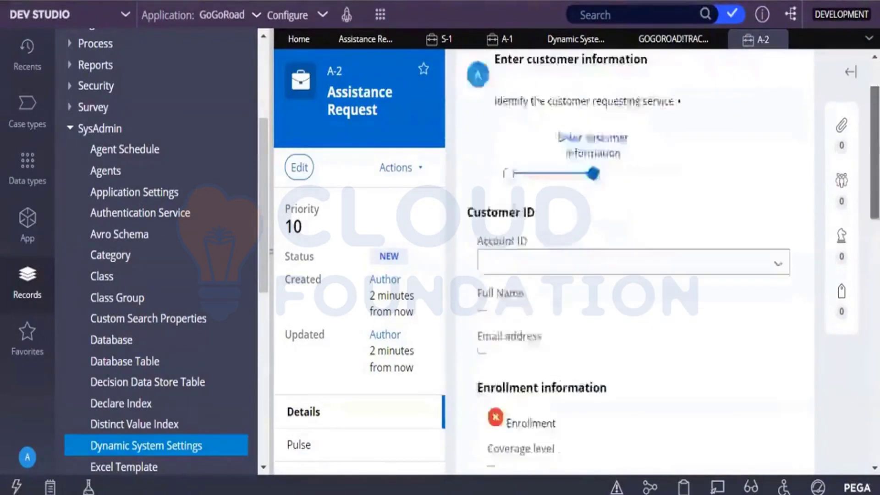
scroll(809, 173, "up", 2)
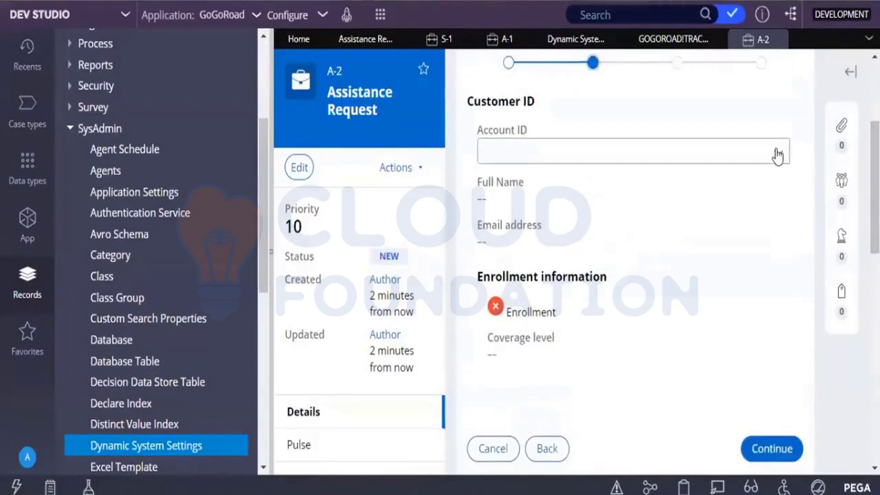
left_click(778, 154)
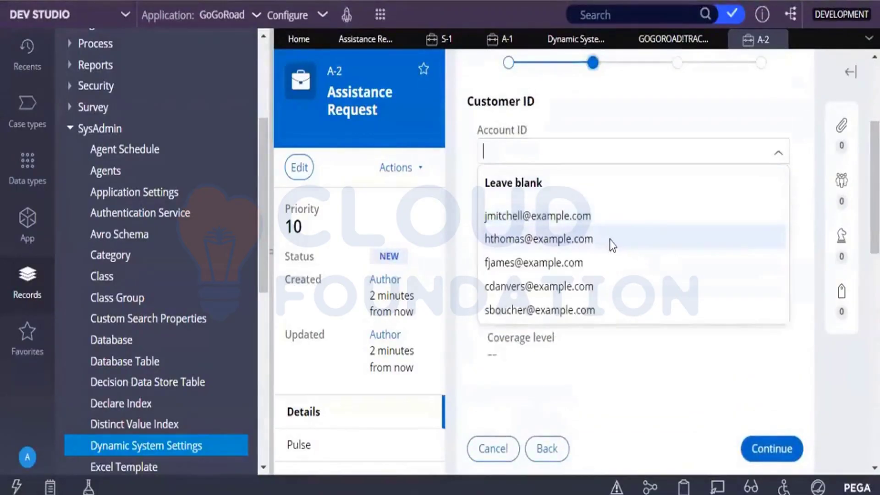
left_click(609, 240)
left_click(776, 458)
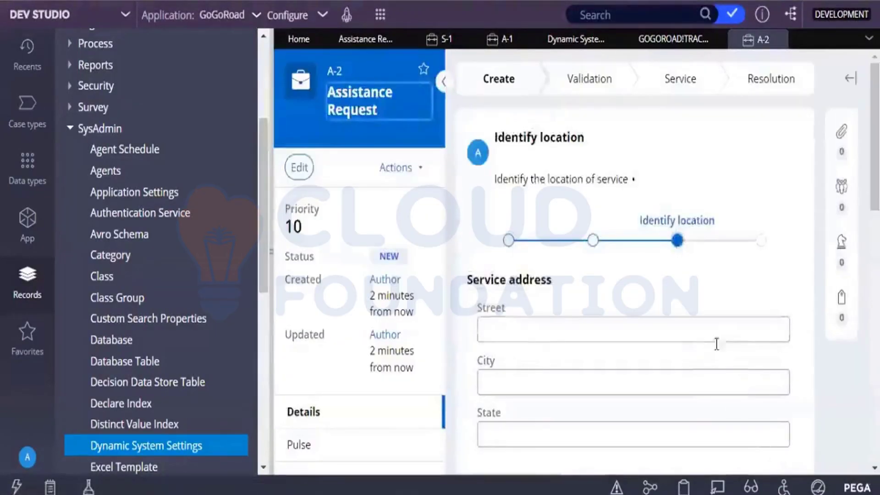
scroll(717, 344, "down", 5)
left_click(775, 244)
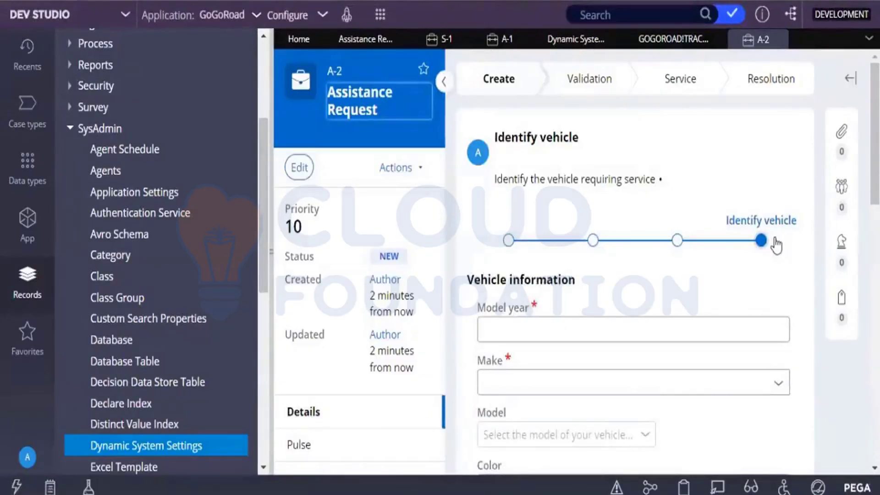
Enter a 2021 Hyundai Venue, create and submit the request, then open Select service provider
scroll(734, 229, "down", 2)
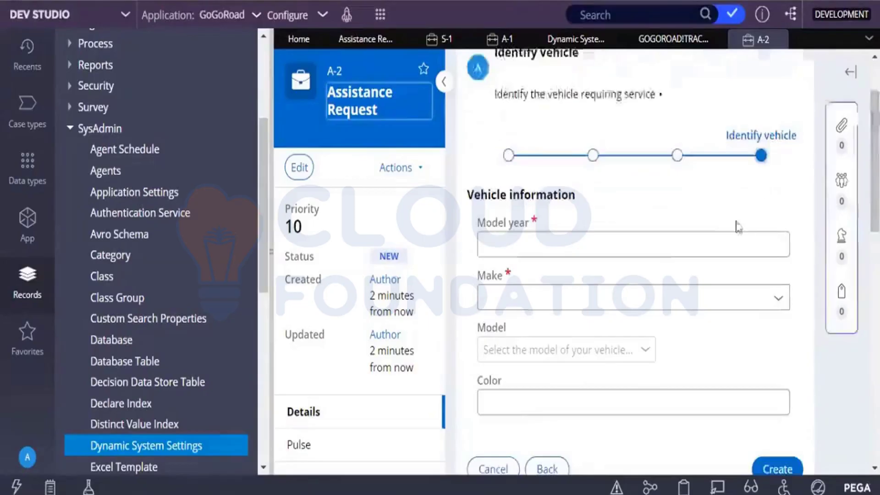
left_click(701, 246)
type("202")
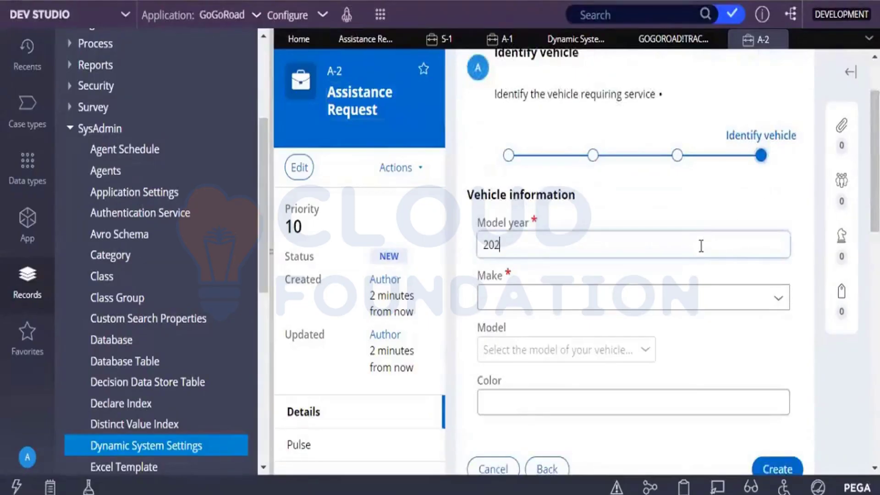
type("1")
left_click(784, 302)
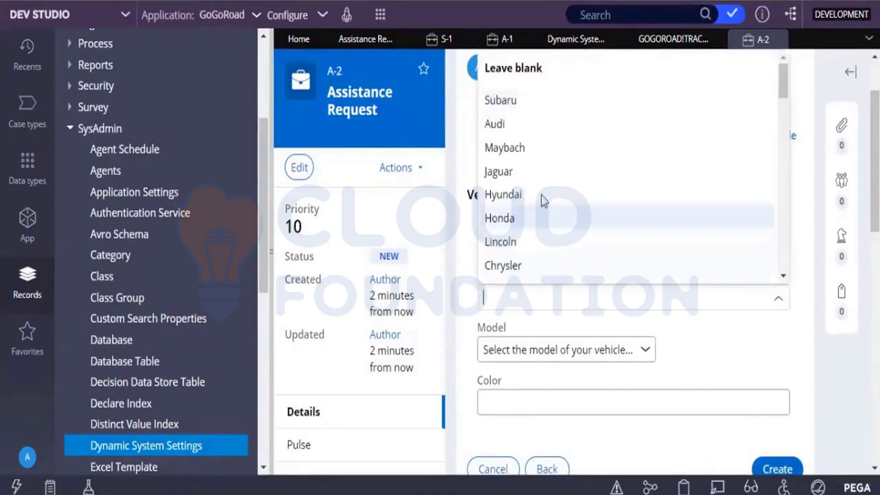
left_click(538, 194)
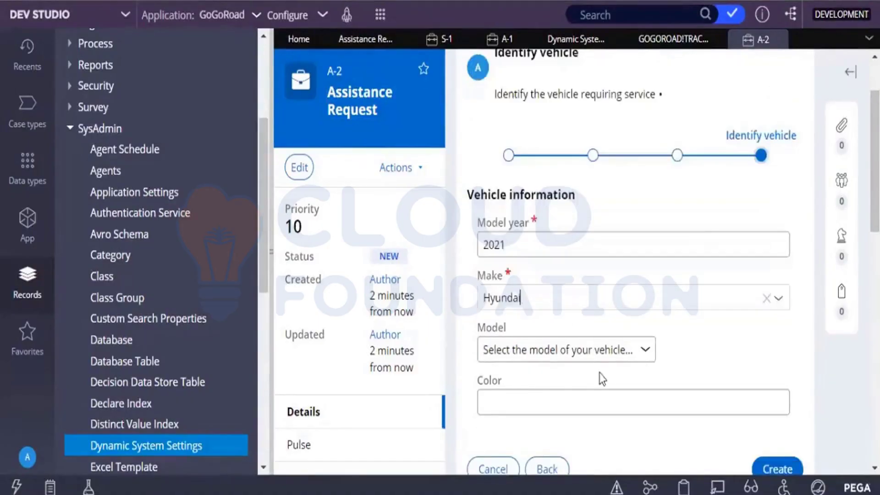
left_click(590, 349)
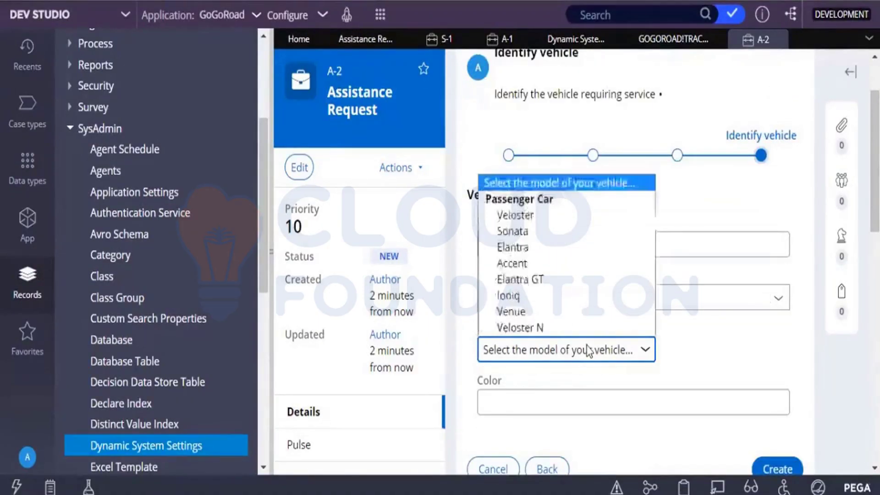
left_click(518, 312)
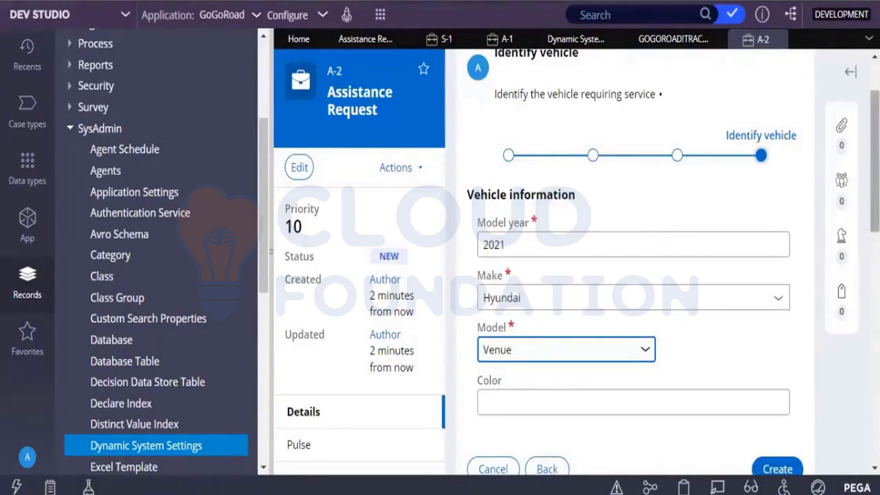
scroll(796, 282, "down", 3)
left_click(779, 330)
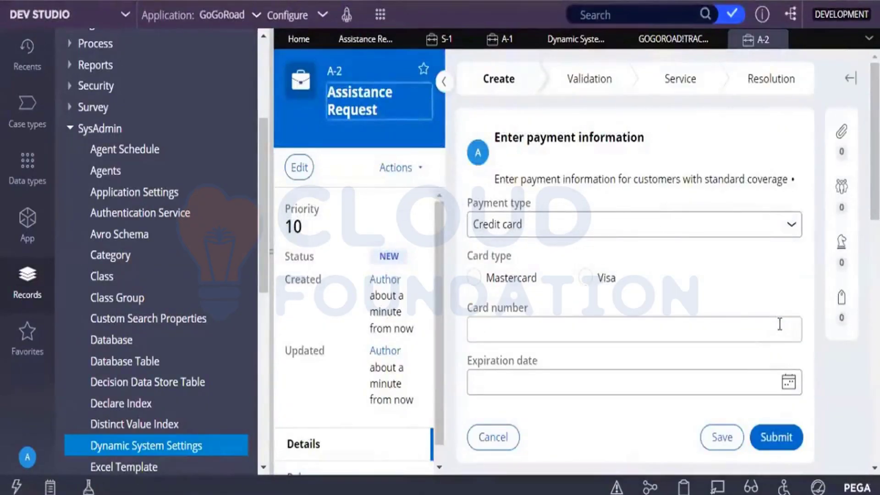
left_click(775, 436)
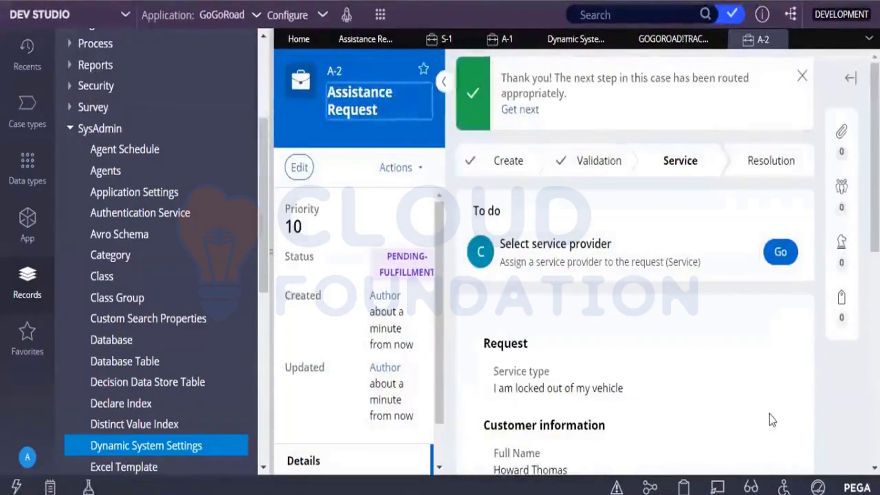
left_click(778, 252)
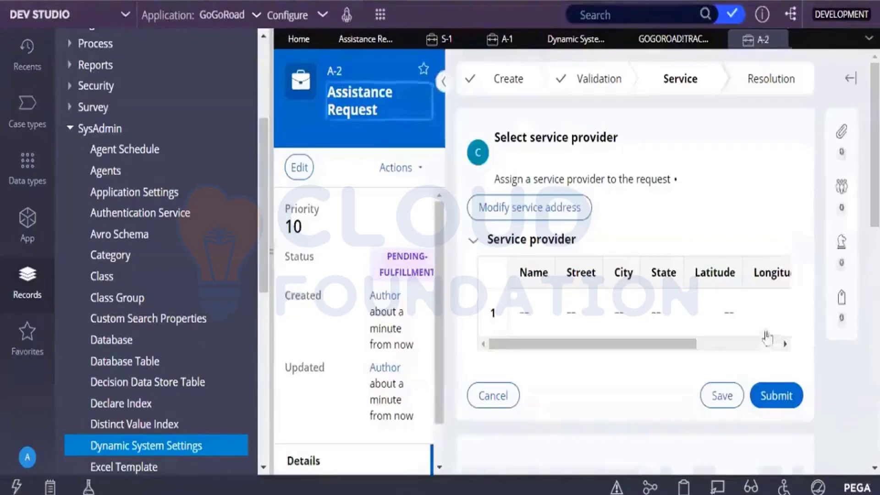
Submit the provider, set Unlock and Replacement key to quantity 1, and view the £75.00 total
left_click(769, 403)
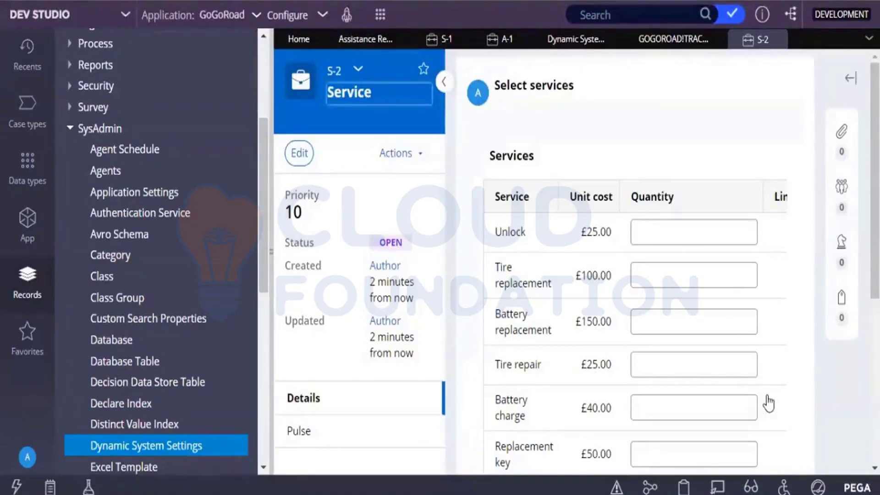
scroll(778, 229, "down", 2)
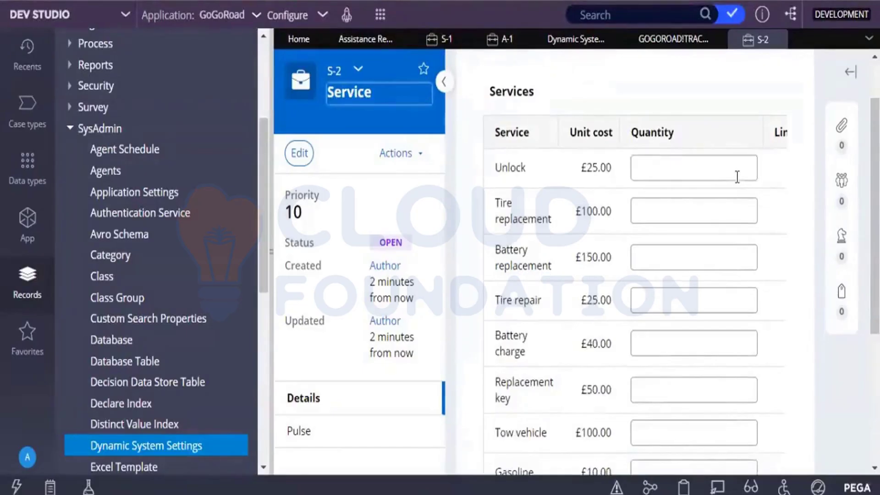
left_click(737, 177)
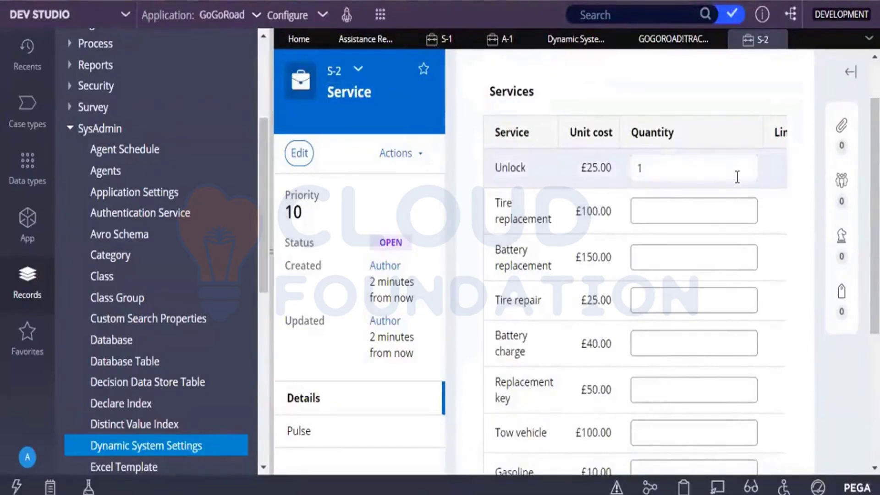
left_click(674, 391)
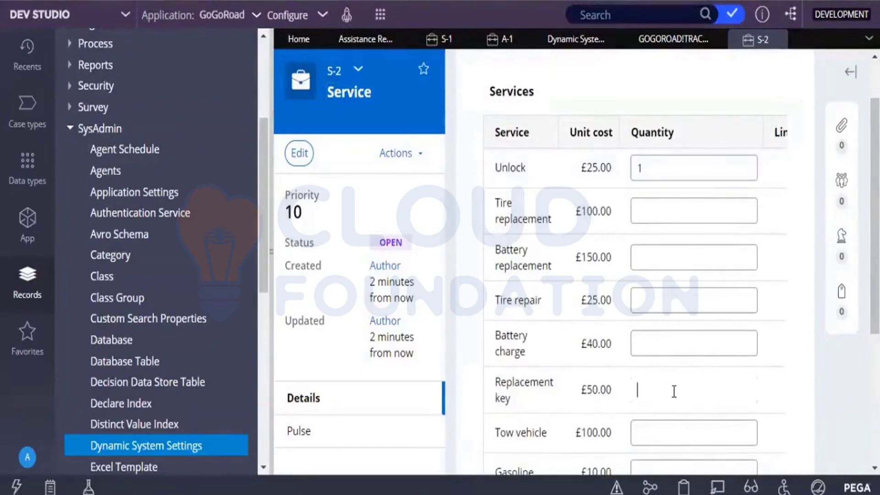
type("1")
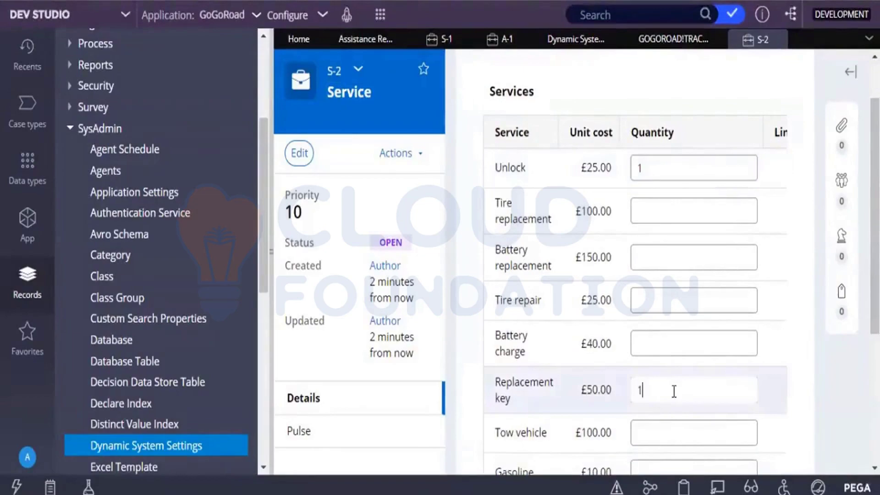
left_click(849, 400)
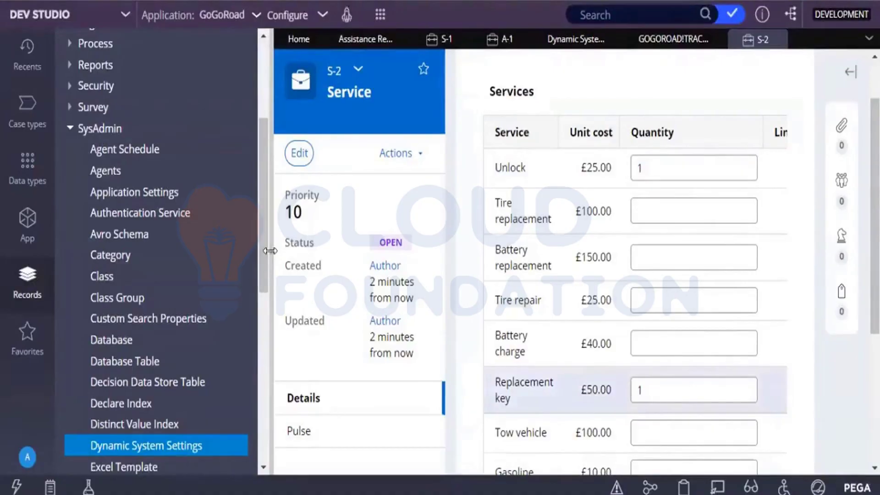
left_click(270, 250)
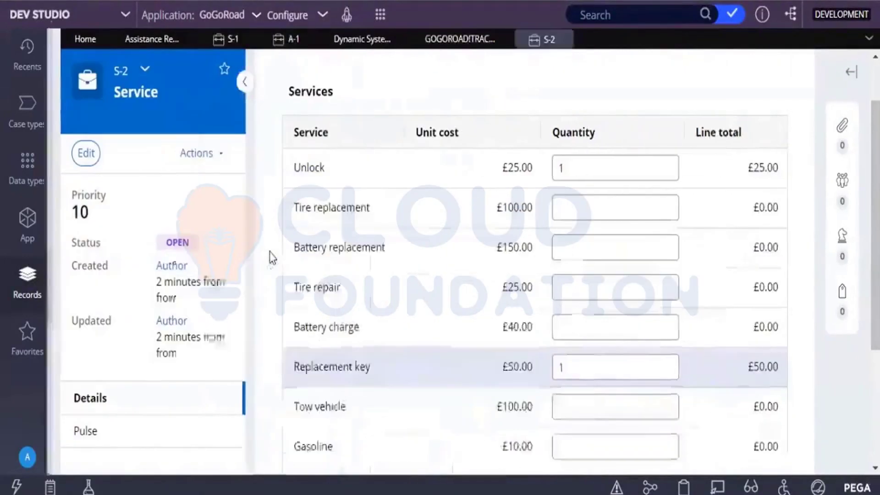
scroll(726, 102, "down", 1)
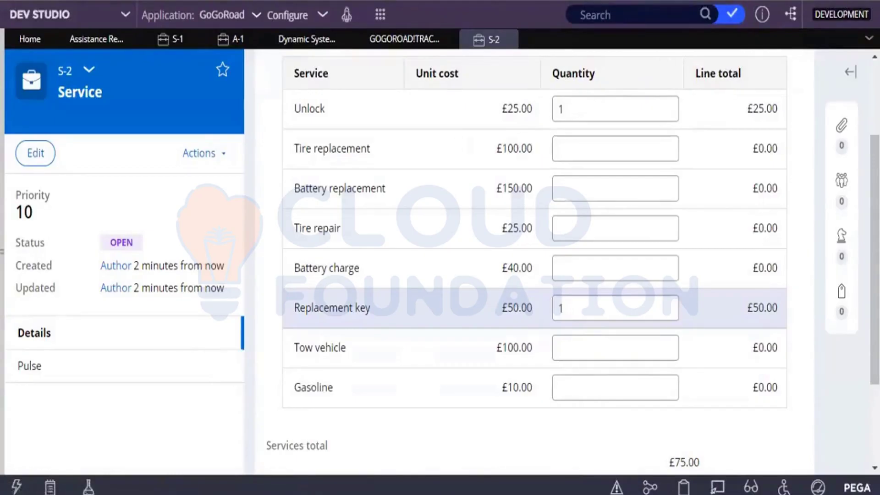
Start Tracer recording, then change S-2's Replacement key quantity to 2
left_click(260, 461)
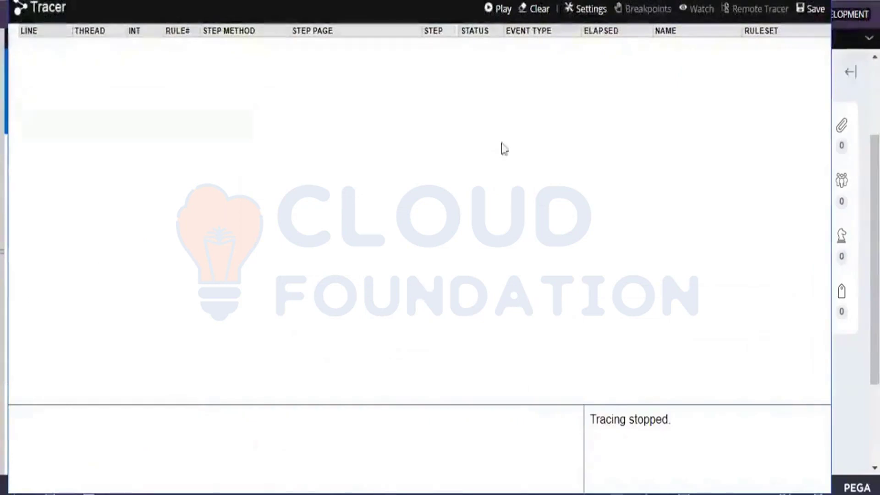
left_click(490, 10)
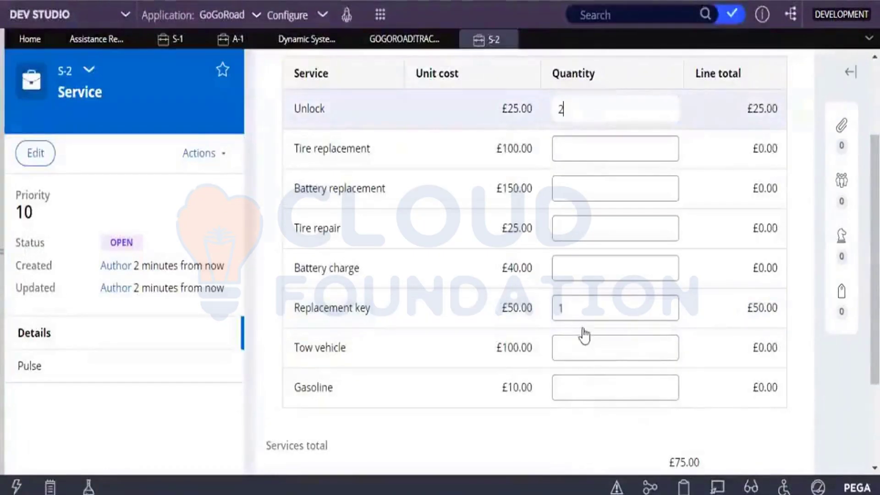
left_click(574, 313)
key("BackSpace")
type("2")
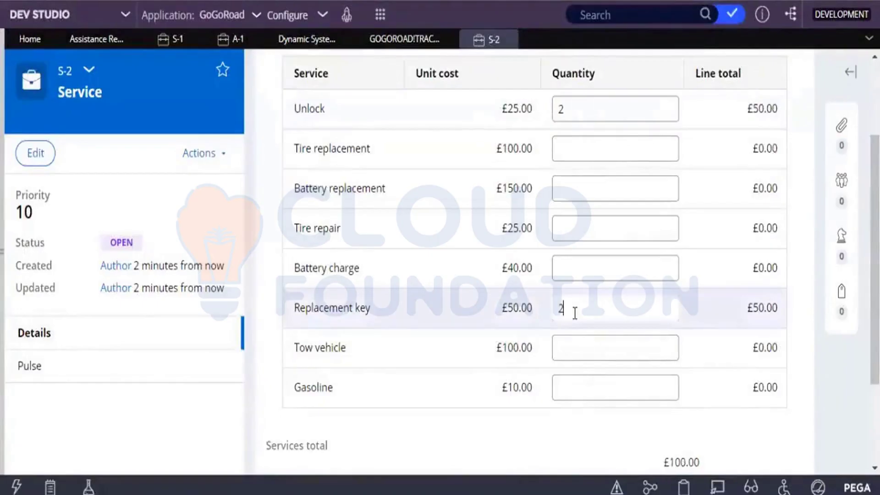
Recalculate the totals and submit Service S-2, resolving it at £150.00
left_click(815, 437)
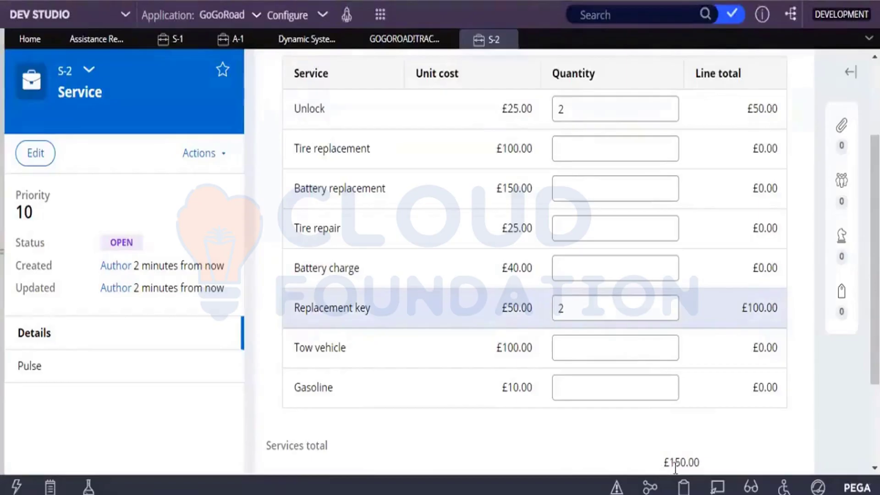
scroll(825, 387, "down", 3)
left_click(780, 374)
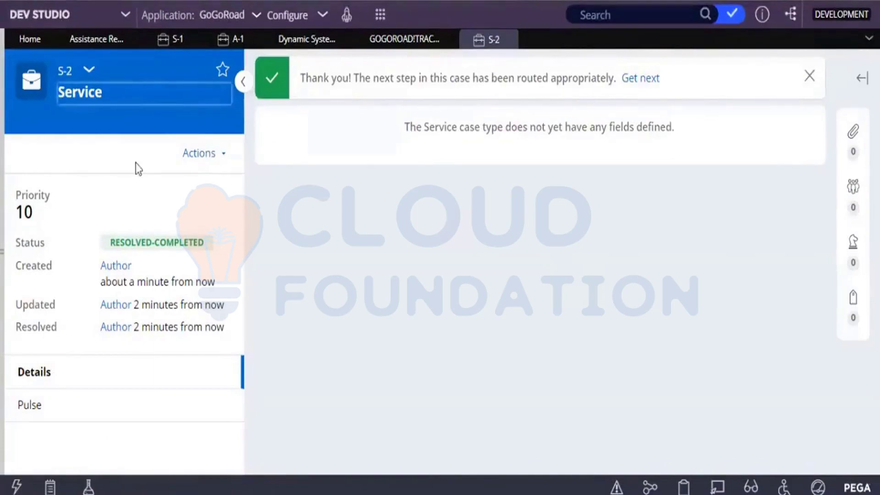
left_click(88, 70)
Open parent A-2's Review service summary (Tire repair ×2, Tire replacement ×1, £150.00), then return to Tracer
left_click(105, 100)
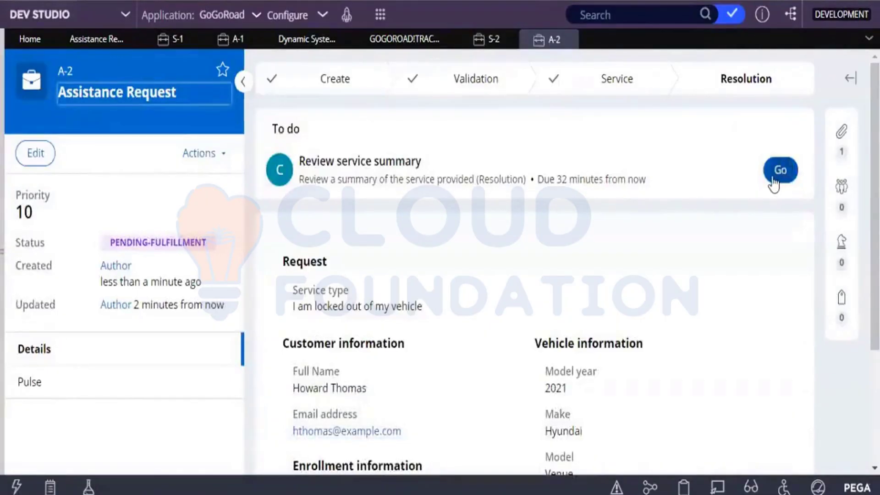
left_click(776, 169)
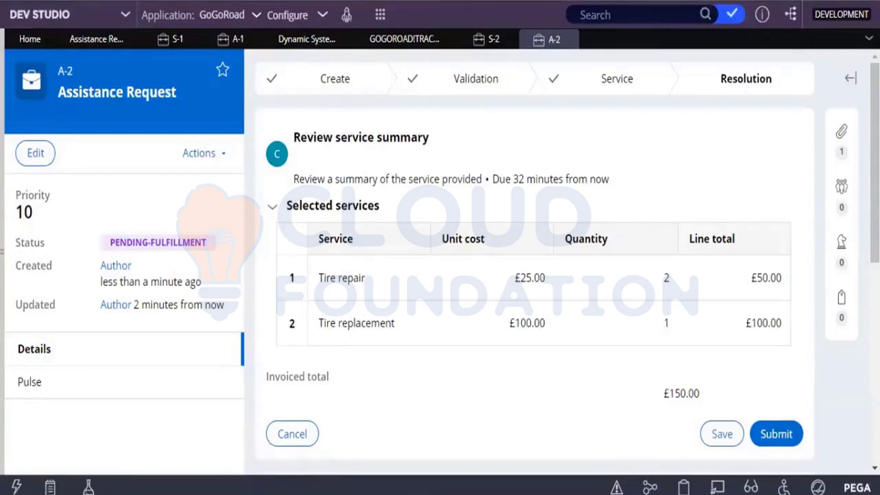
left_click(261, 453)
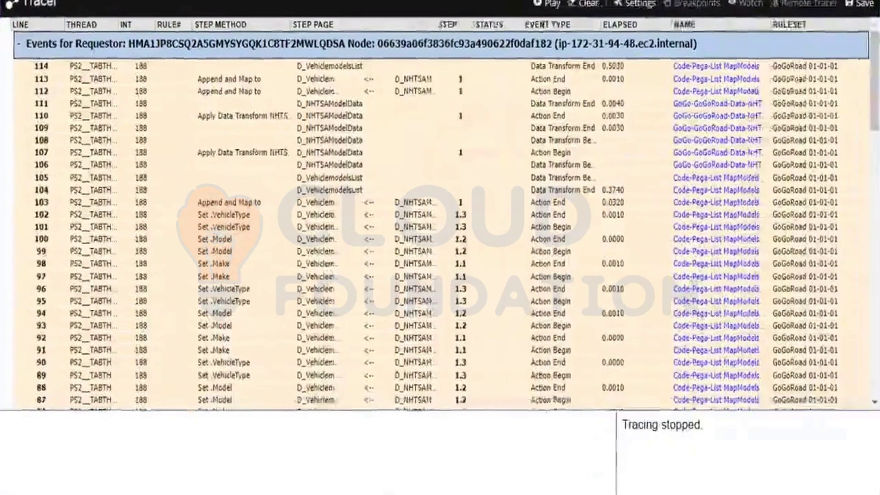
Scroll to the end of the trace and inspect the Services(1) and Services(6) pages, both quantity 2
scroll(440, 213, "down", 10)
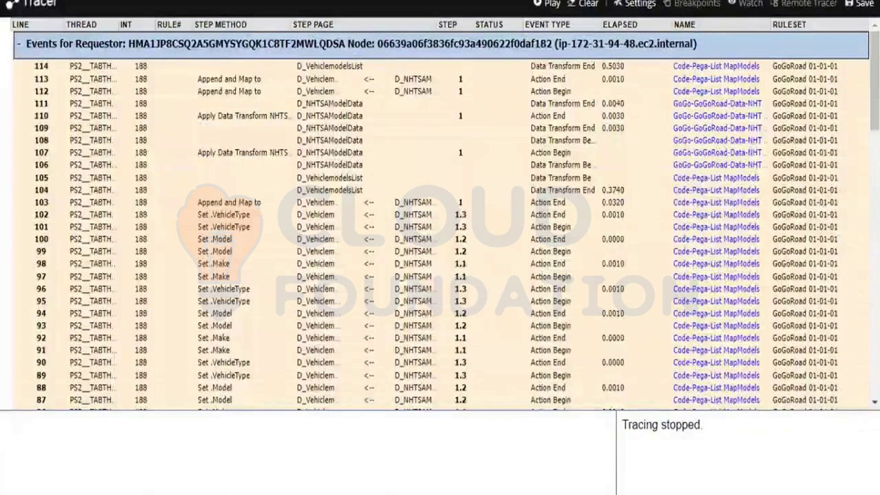
scroll(755, 140, "down", 3)
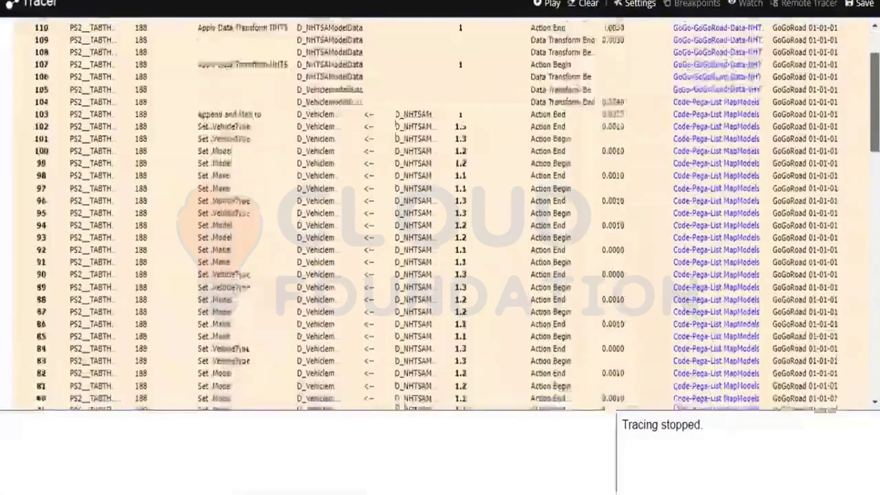
scroll(440, 214, "down", 20)
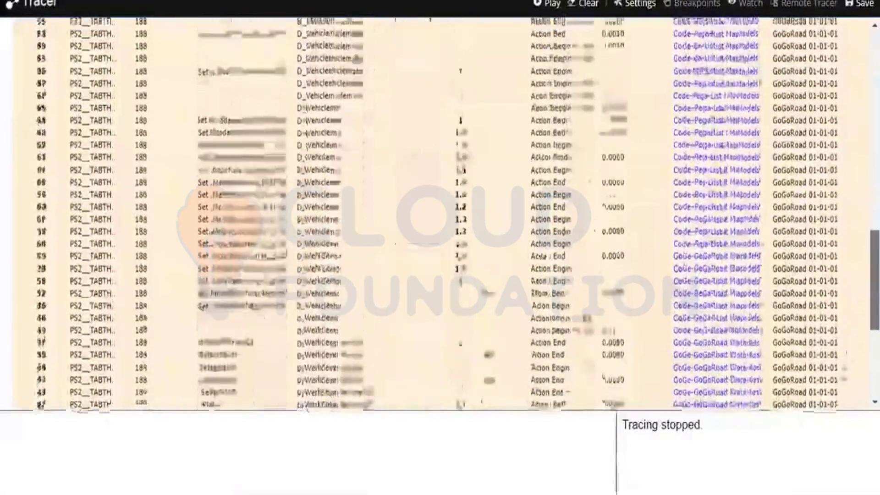
scroll(462, 362, "down", 15)
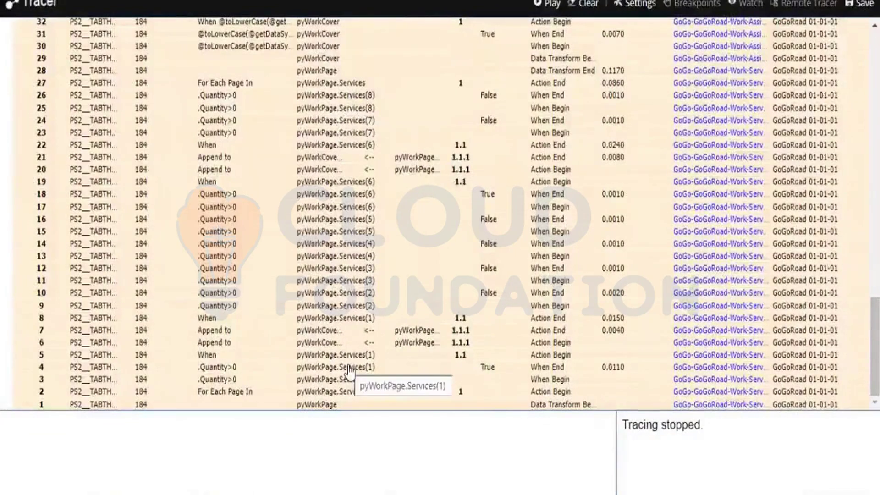
left_click(349, 369)
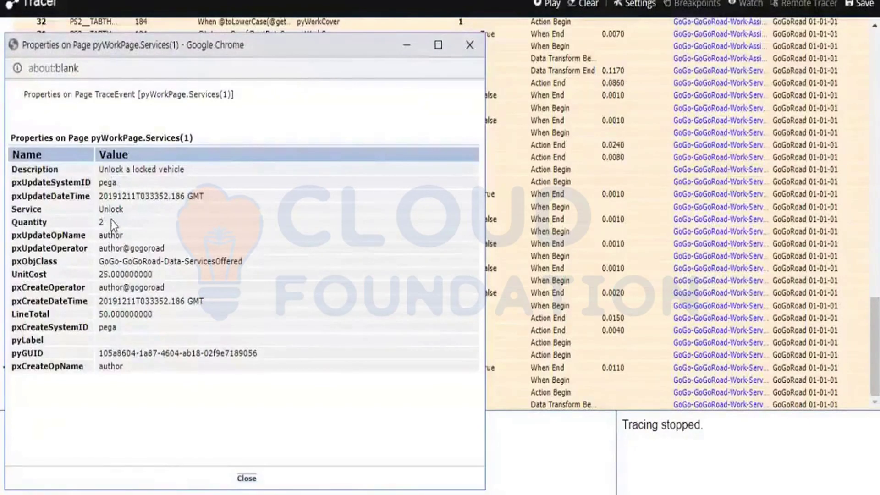
left_click(248, 480)
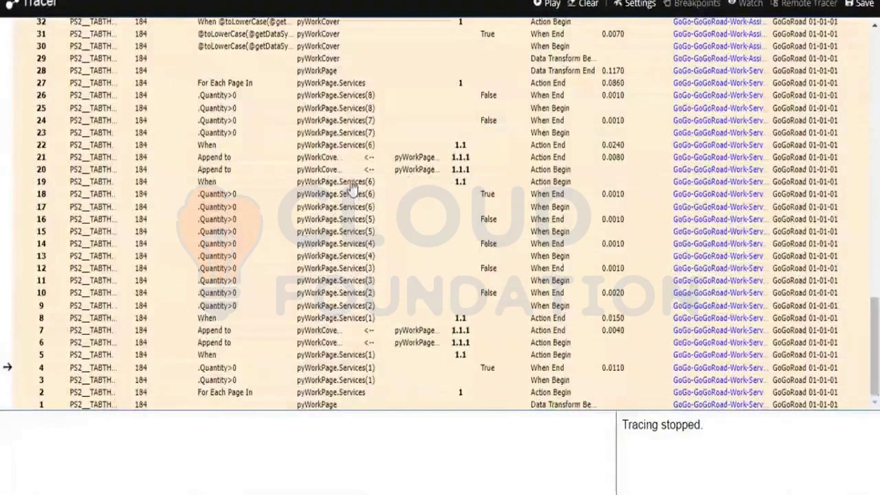
left_click(352, 183)
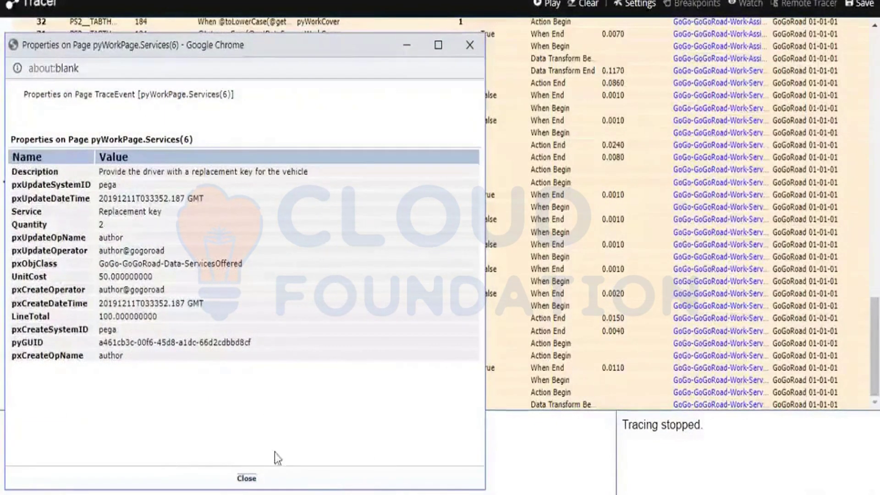
left_click(247, 479)
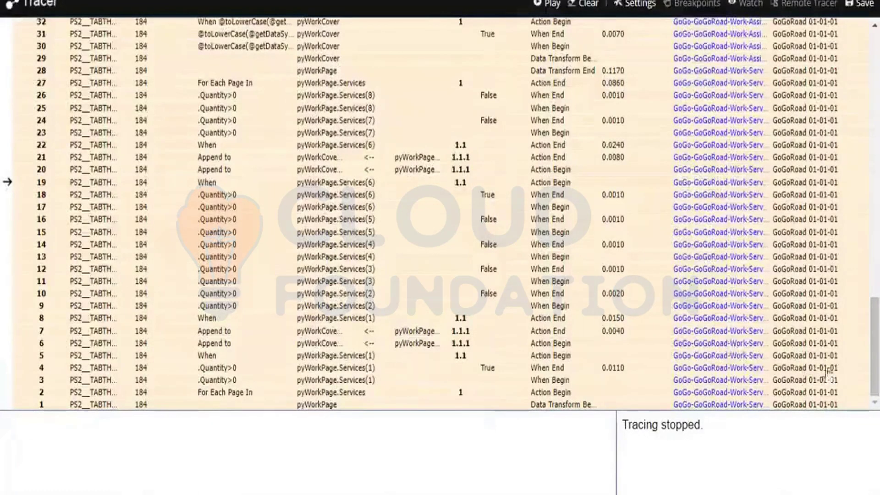
scroll(440, 216, "up", 8)
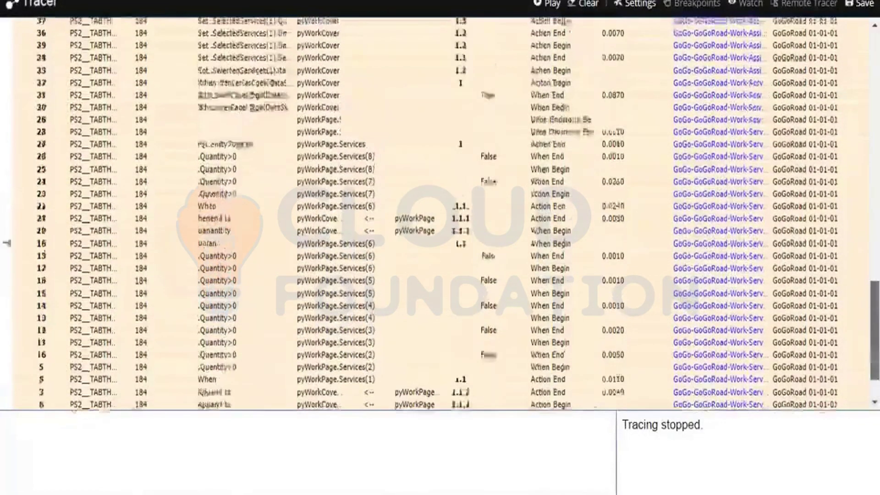
scroll(440, 215, "up", 9)
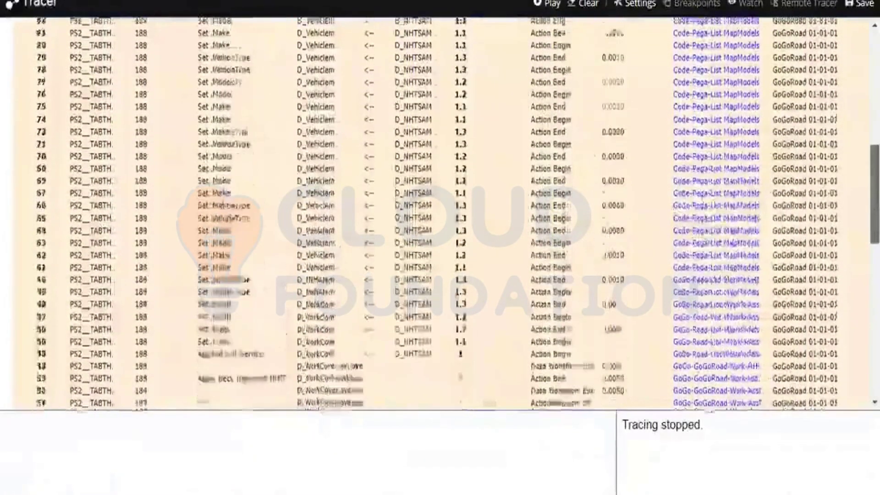
scroll(358, 71, "up", 8)
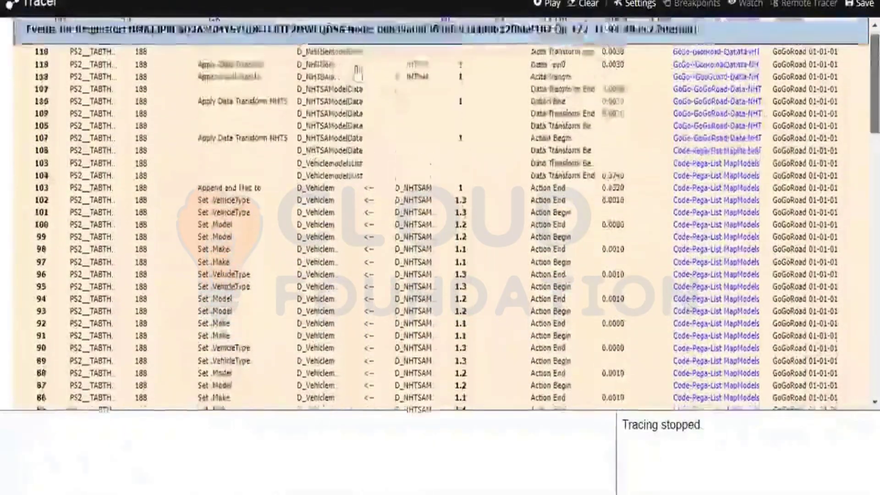
scroll(358, 71, "up", 1)
left_click(358, 69)
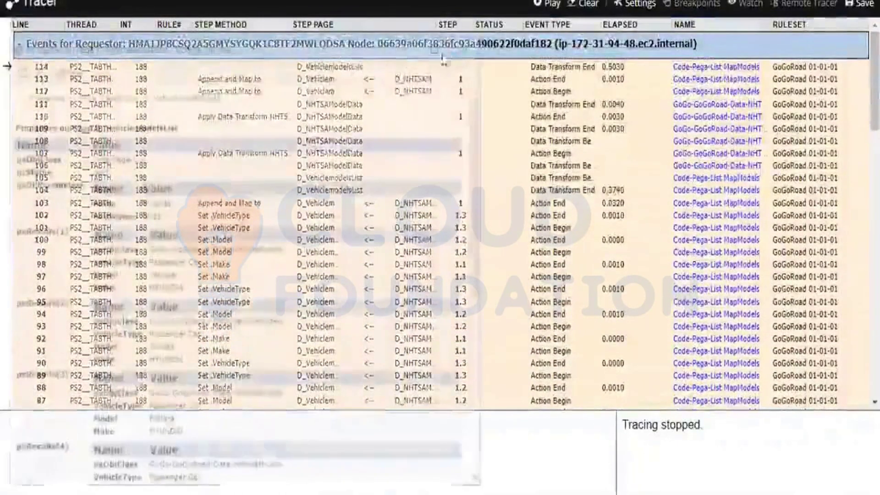
left_click(472, 42)
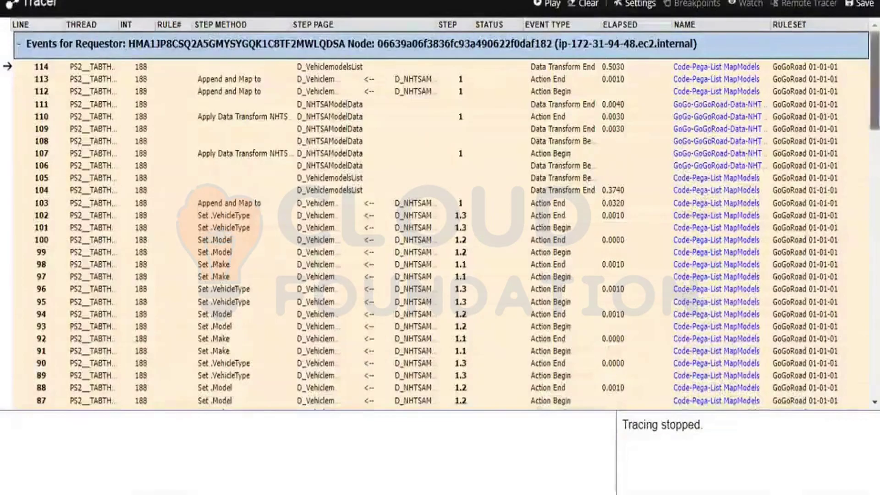
mouse_move(874, 92)
left_mouse_down()
mouse_move(874, 328)
mouse_move(875, 315)
left_mouse_up()
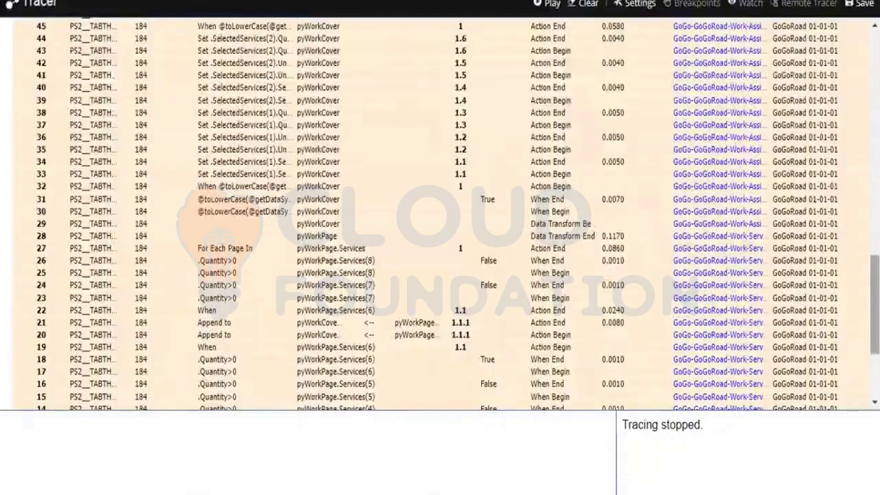
mouse_move(874, 270)
left_mouse_down()
mouse_move(874, 258)
mouse_move(403, 245)
left_mouse_up()
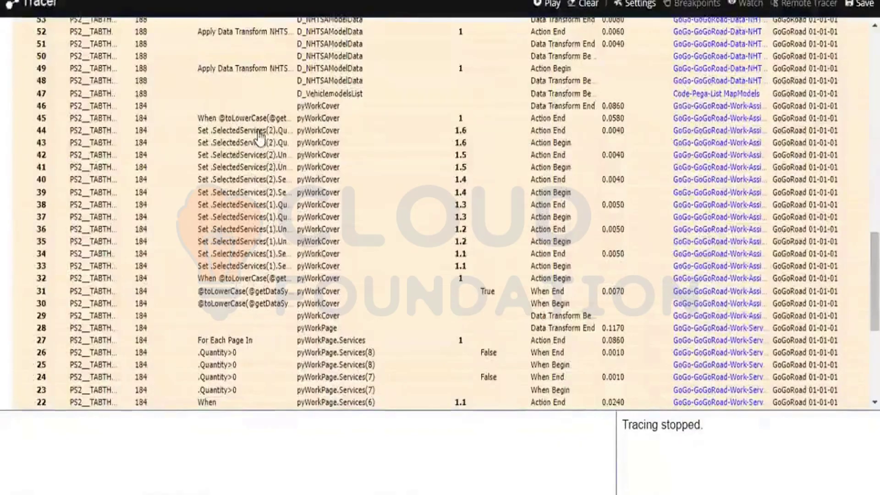
View trace event 44's details, then close them and dismiss the pop-up blocker alert
left_click(259, 132)
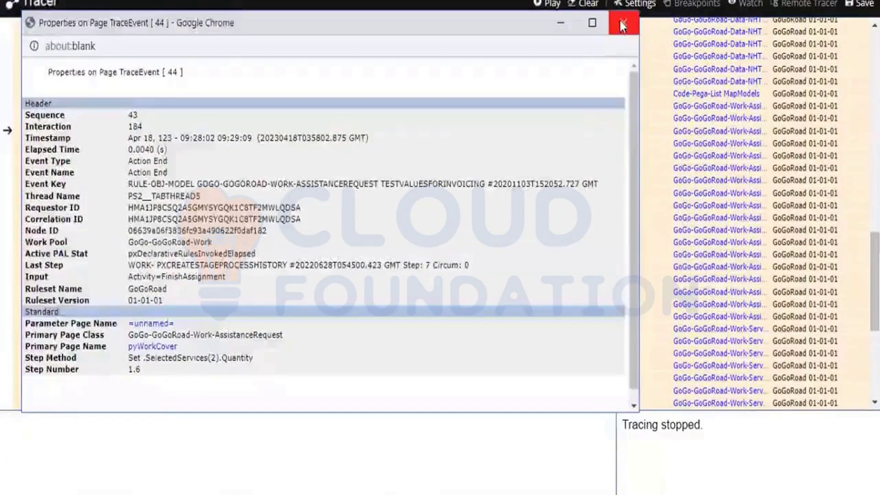
left_click(619, 21)
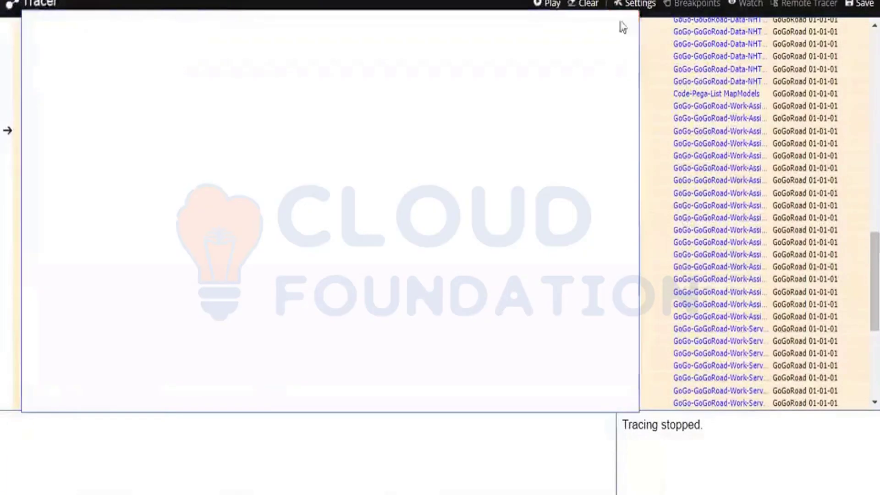
left_click(559, 76)
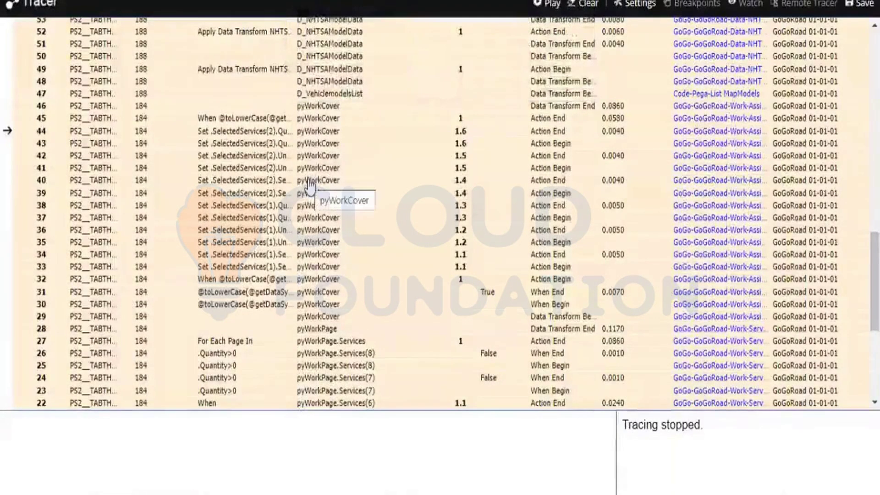
Search the pyWorkCover properties for 'serv', then close the window
left_click(316, 131)
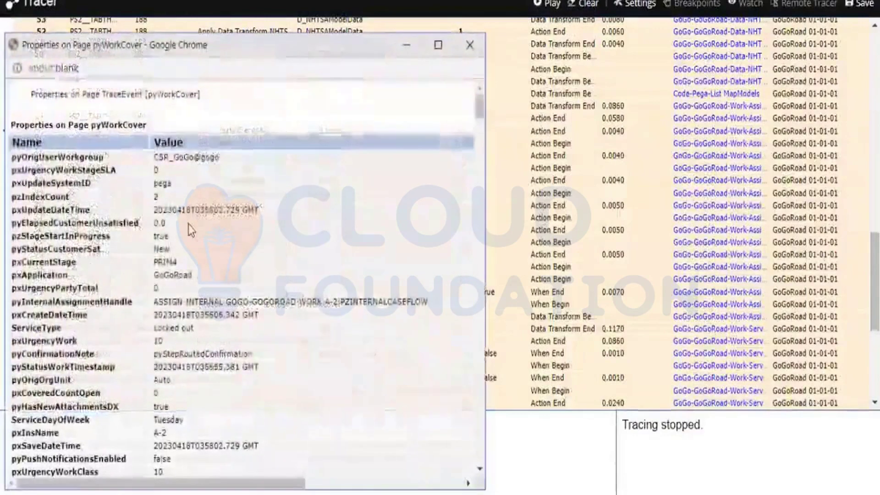
key("ctrl+f")
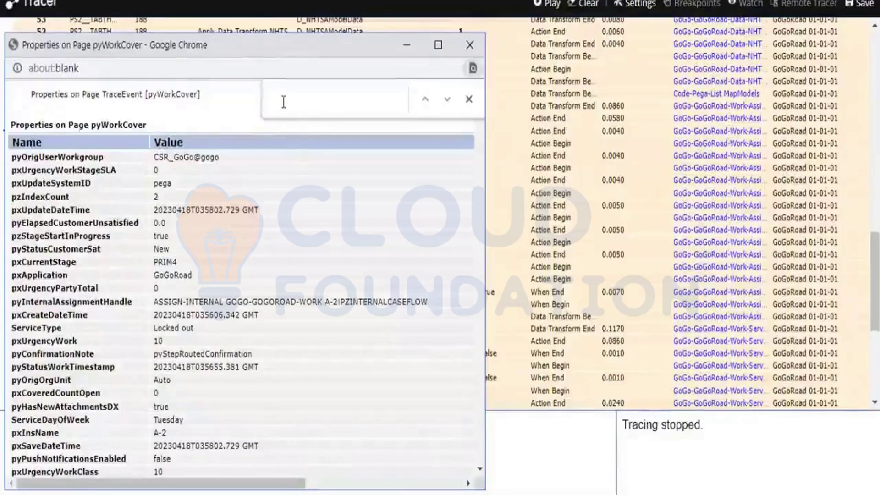
type("ser")
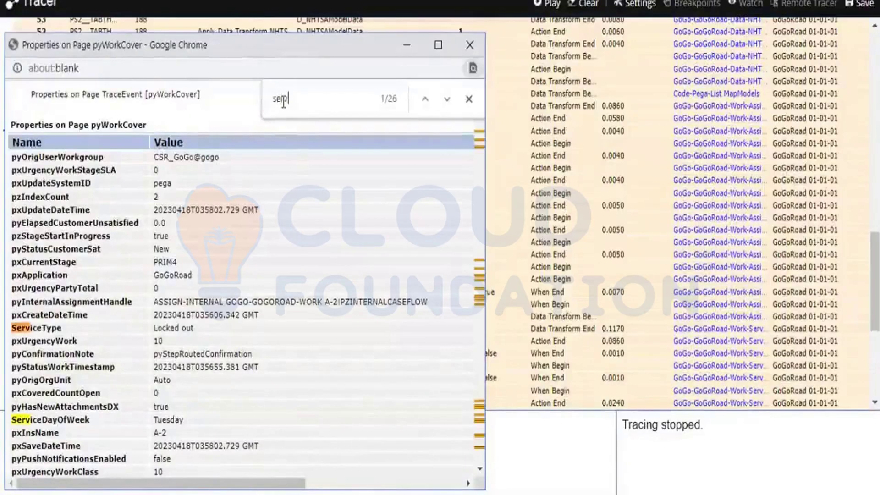
type("v")
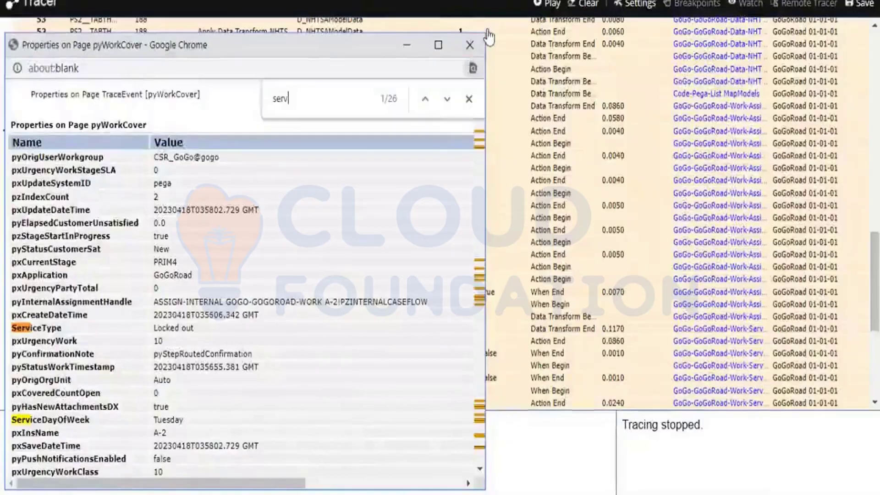
left_click(468, 45)
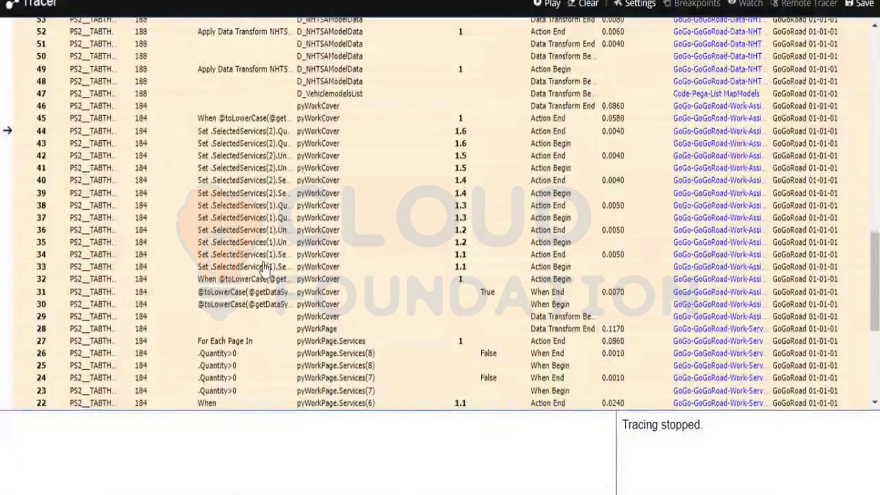
Reopen pyWorkCover from row 34 and step through the 'serv' matches to the AssignServiceProvider process
left_click(309, 257)
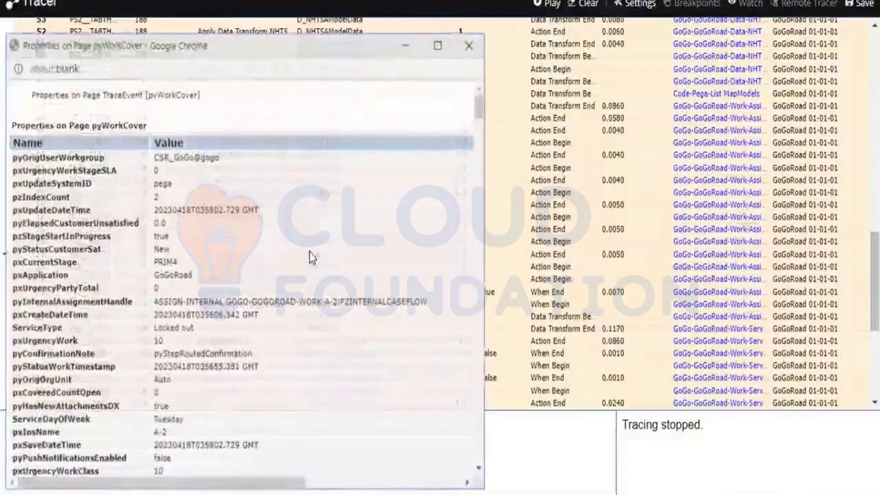
key("ctrl+f")
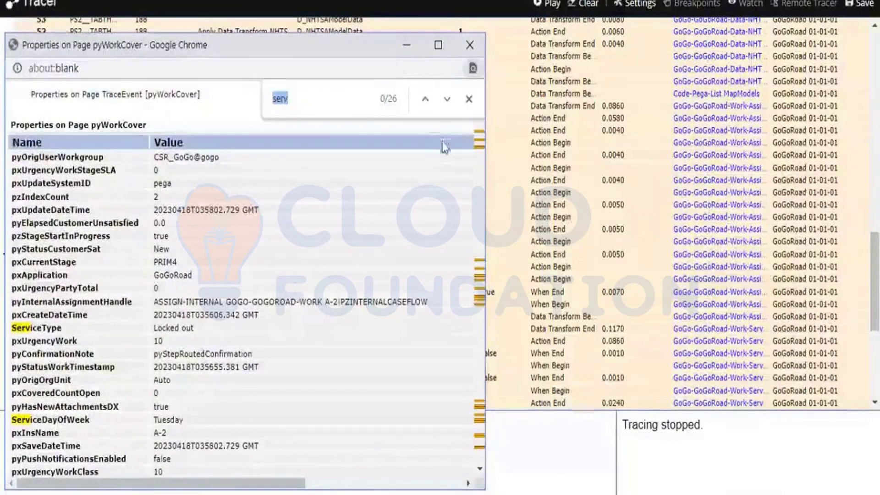
left_click(448, 101)
left_click(448, 102)
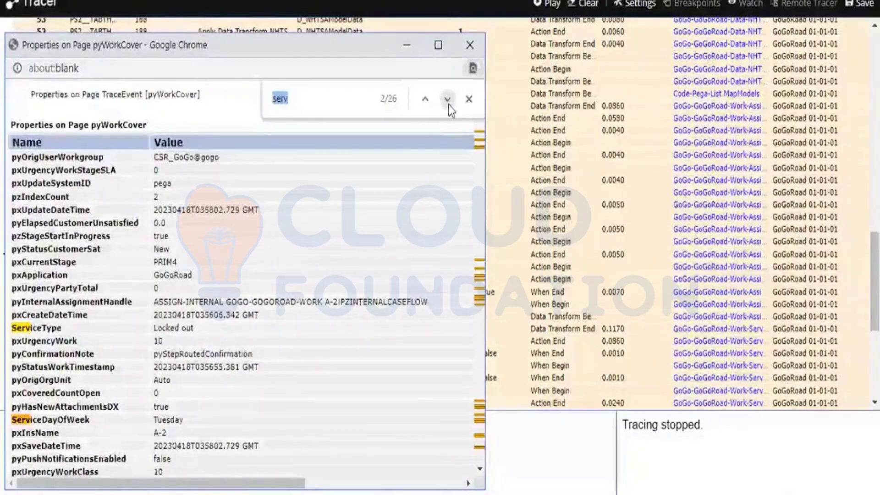
left_click(447, 99)
left_click(448, 100)
left_click(448, 99)
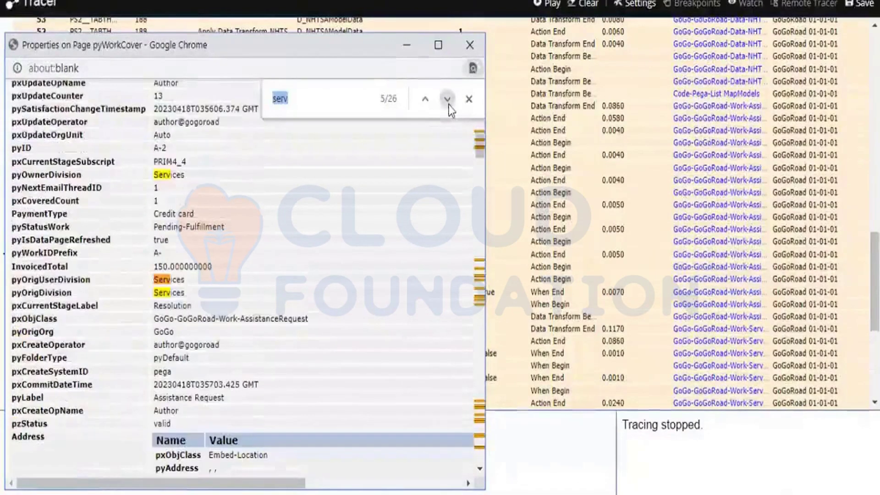
left_click(447, 101)
left_click(448, 101)
left_click(448, 101)
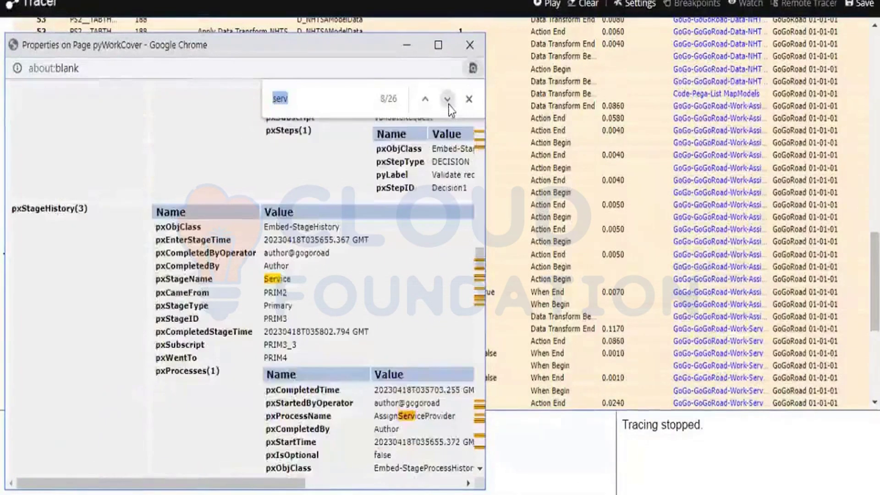
left_click(447, 99)
left_click(447, 99)
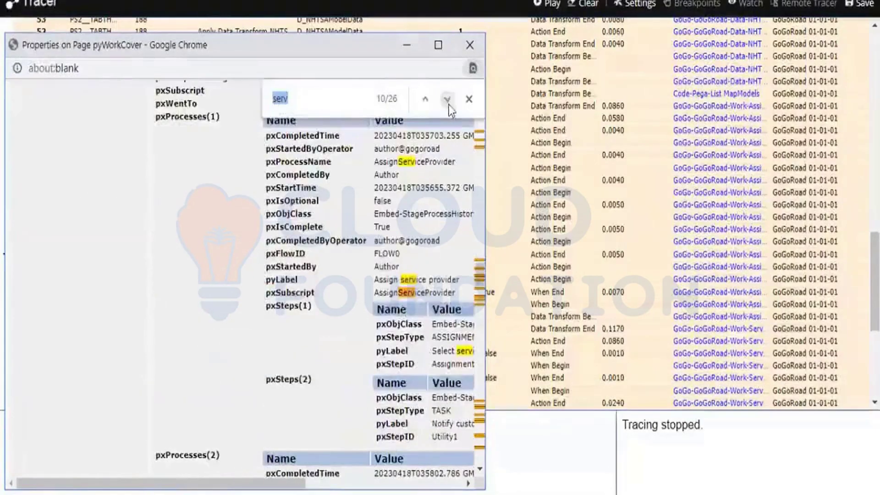
left_click(341, 105)
Search pyWorkCover for 'selecte', review SelectedServices(1) and (2) at quantity 2, then close it
key("BackSpace")
type("l")
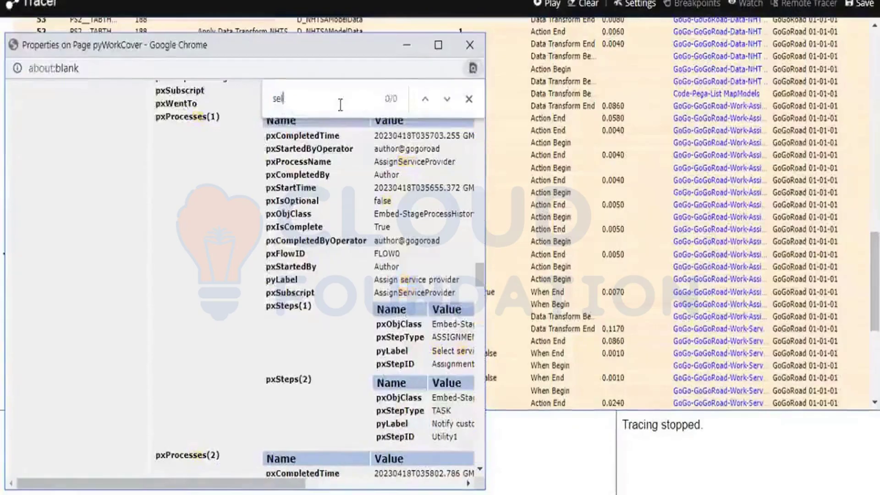
type("ce")
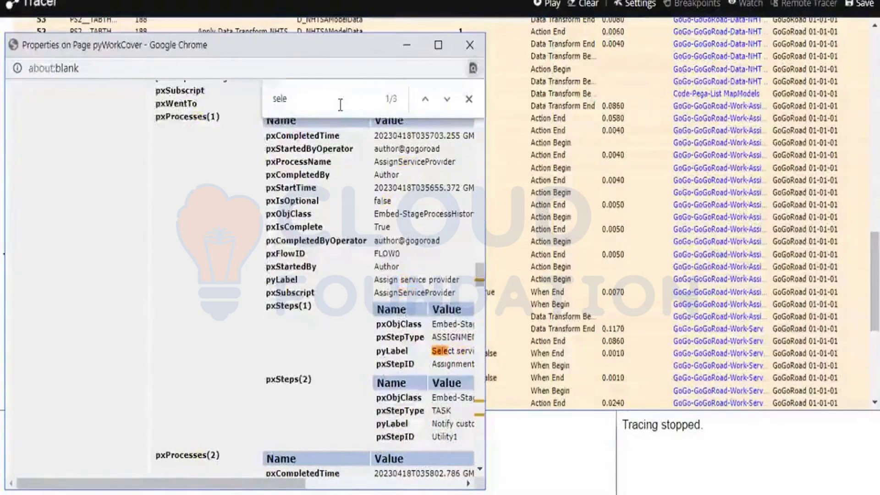
type("cte")
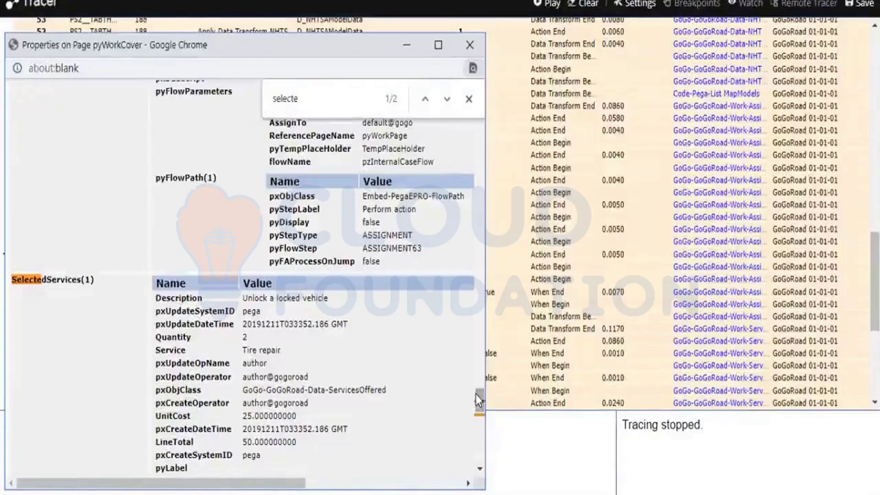
scroll(475, 394, "down", 3)
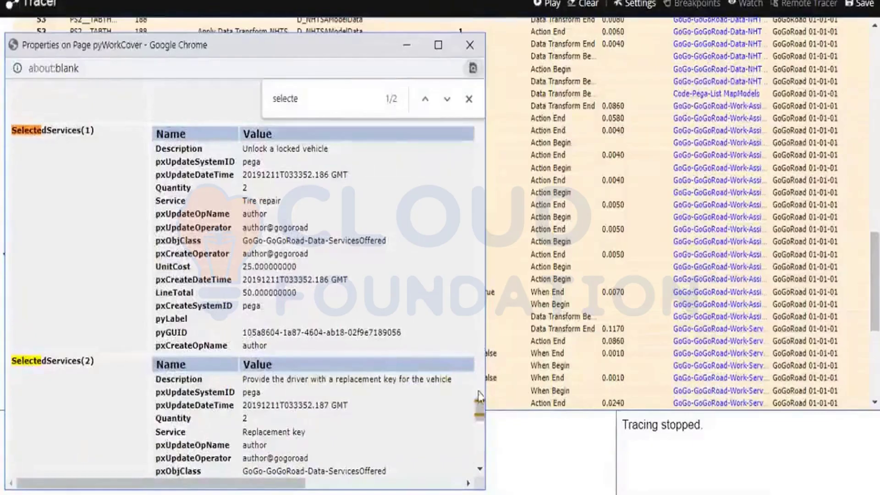
scroll(478, 409, "down", 3)
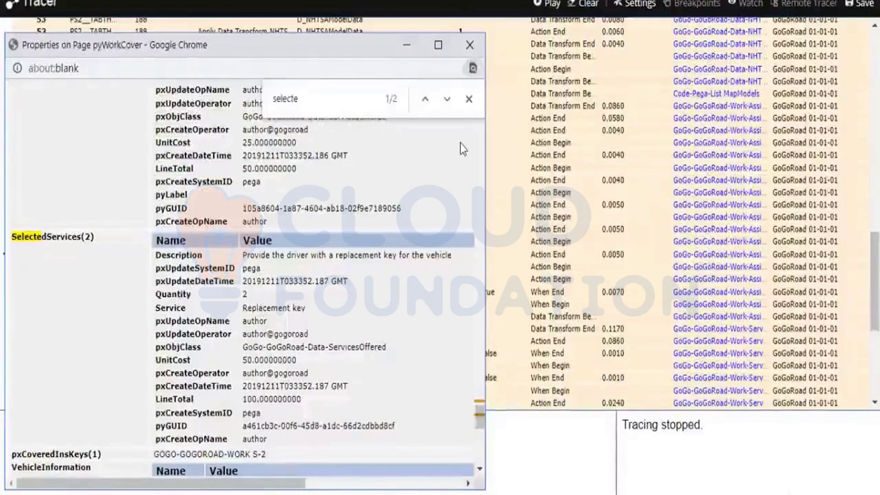
left_click(470, 40)
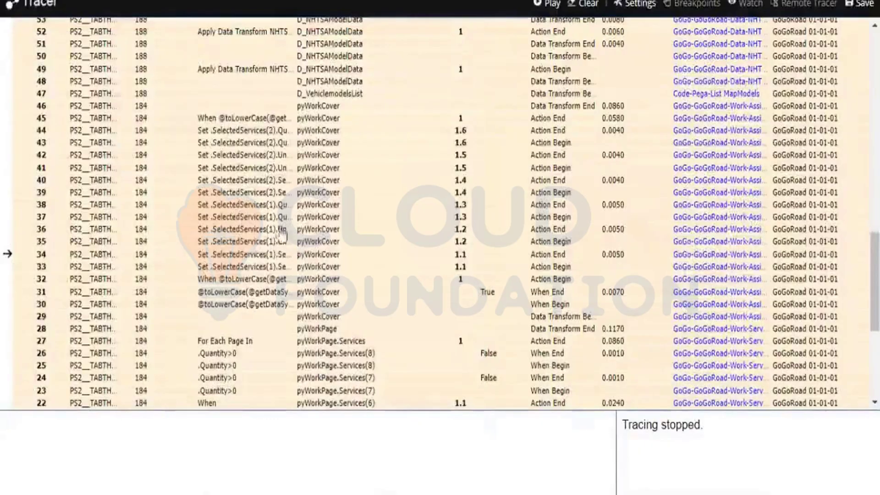
Inspect and close the details of trace events 31 and 44
left_click(242, 294)
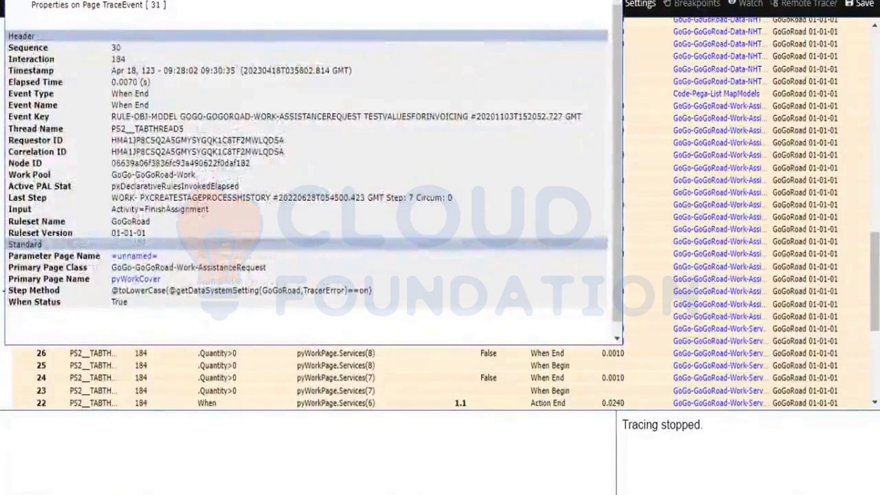
left_click_drag(604, 0, 606, 3)
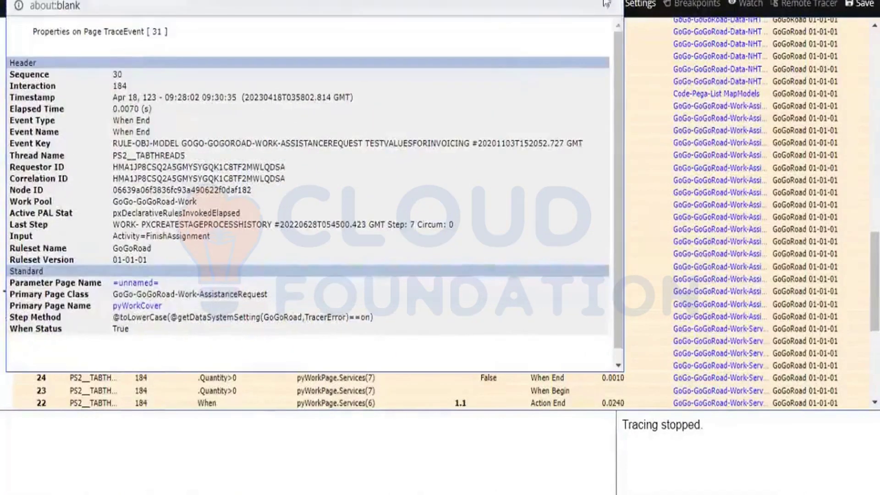
key("alt+F4")
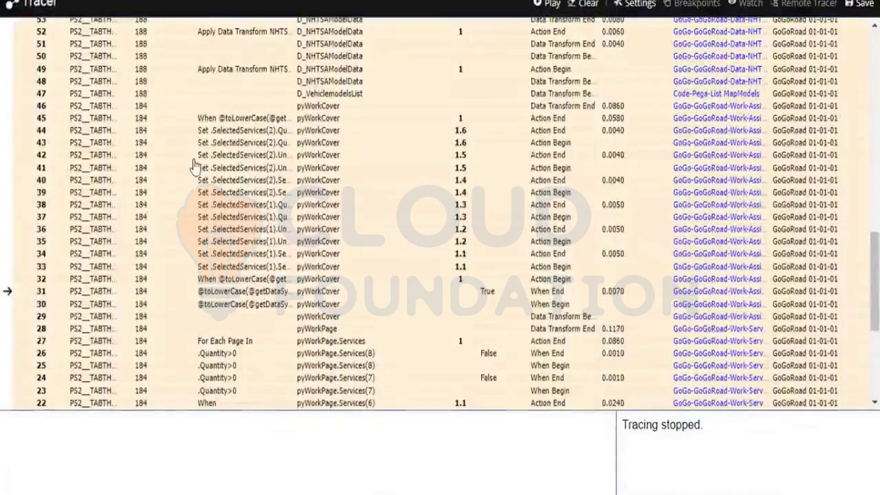
left_click(234, 133)
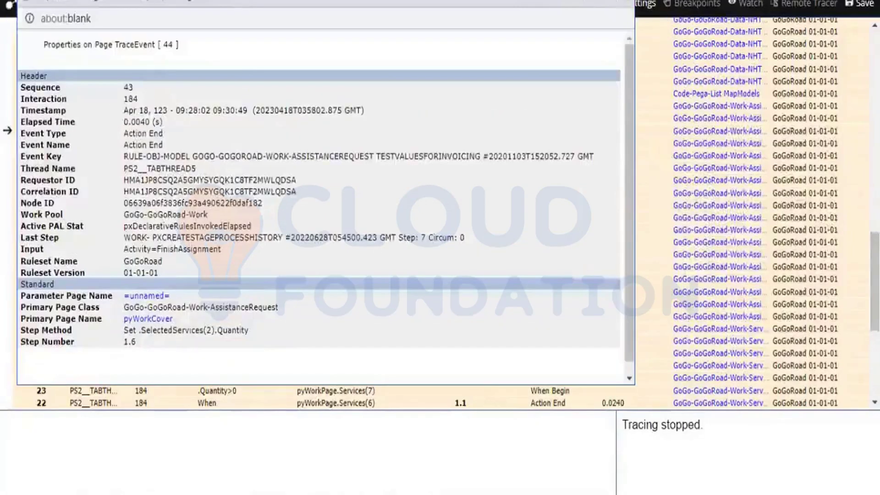
left_click(624, 3)
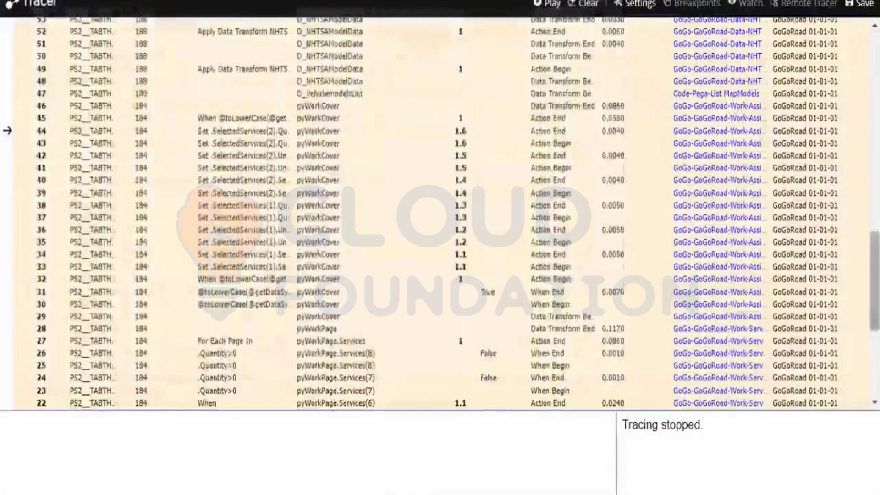
Open trace event 33, the Set .SelectedServices(1).Service step on pyWorkCover
scroll(874, 279, "down", 6)
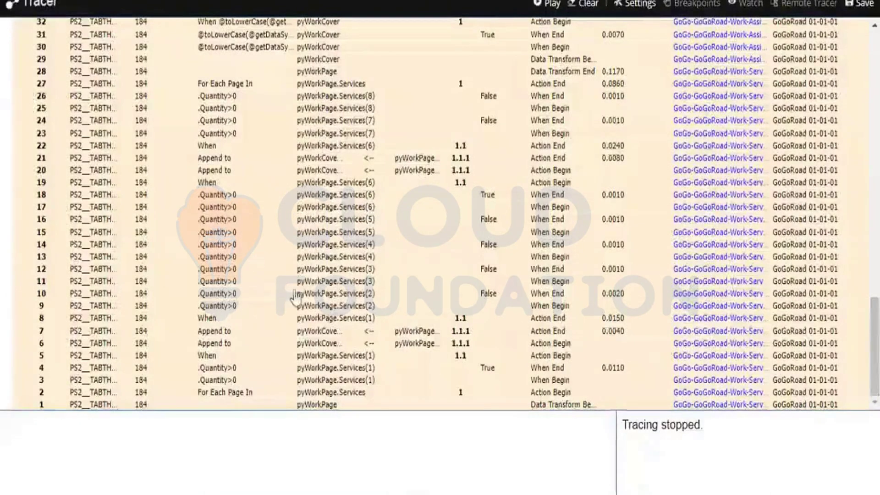
scroll(874, 25, "up", 5)
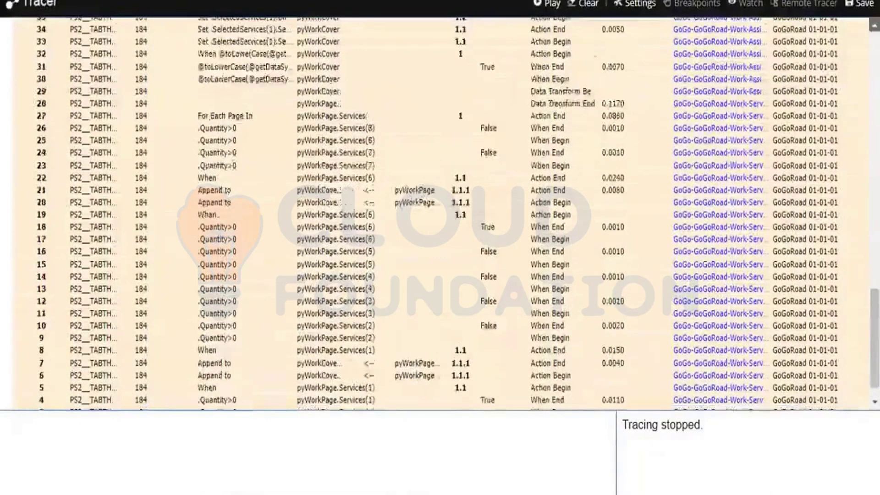
scroll(241, 201, "up", 4)
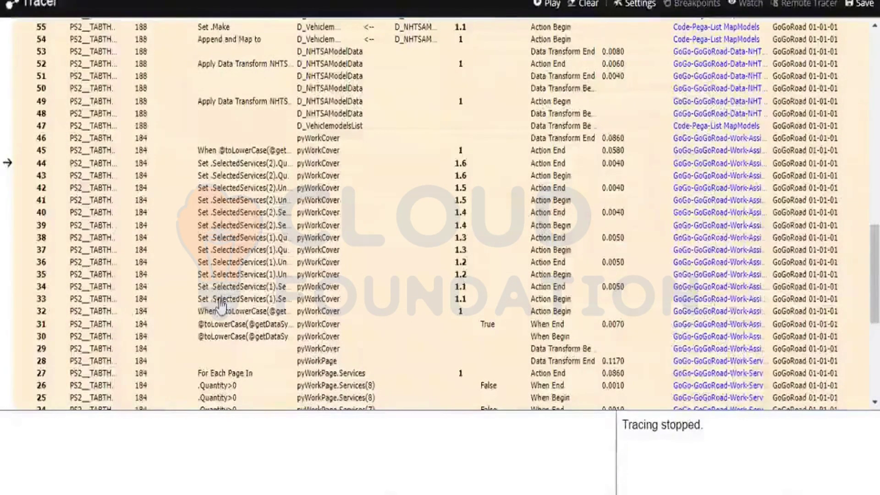
left_click(220, 300)
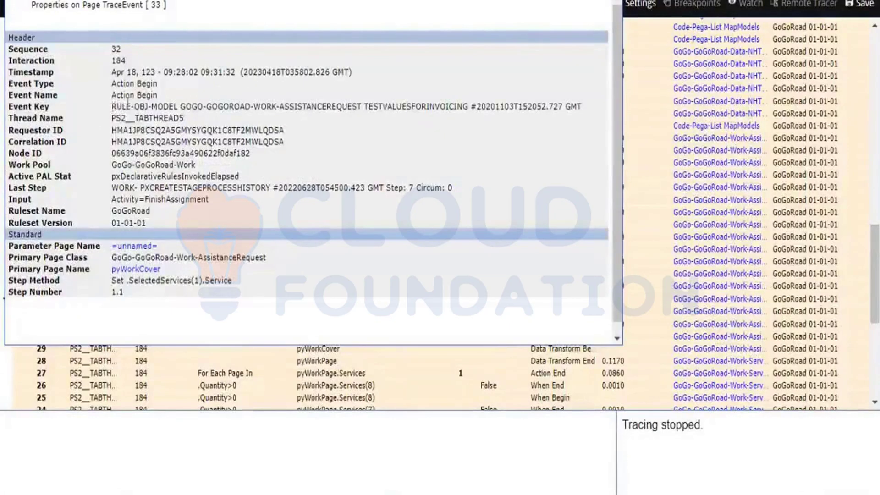
Select and copy the TESTVALUESFORINVOICING rule name from event 33's Event Key
left_click_drag(112, 106, 343, 104)
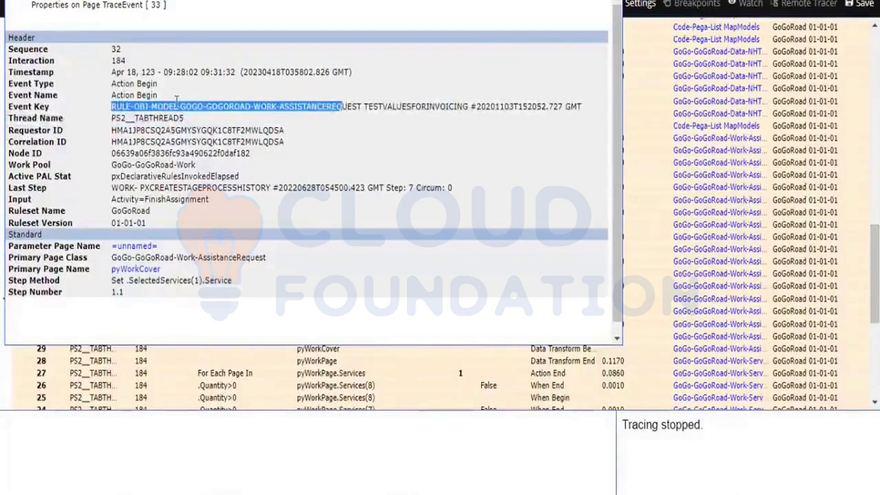
left_click_drag(180, 107, 353, 107)
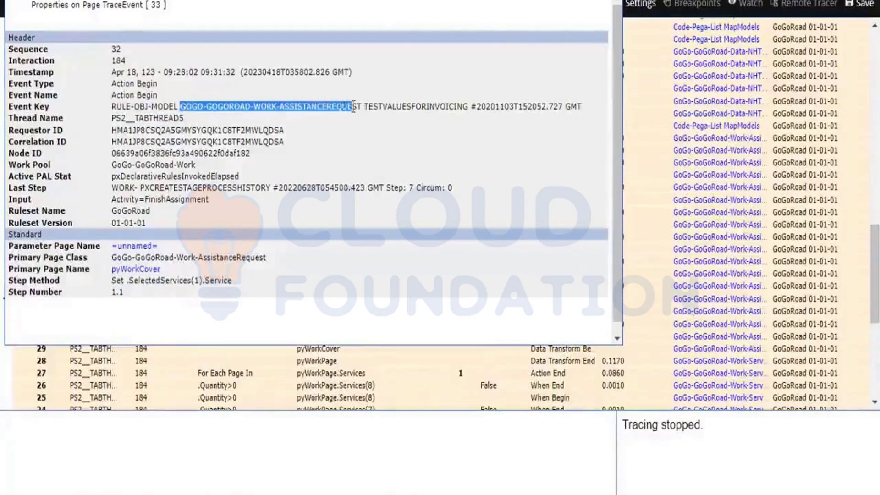
left_click(353, 108)
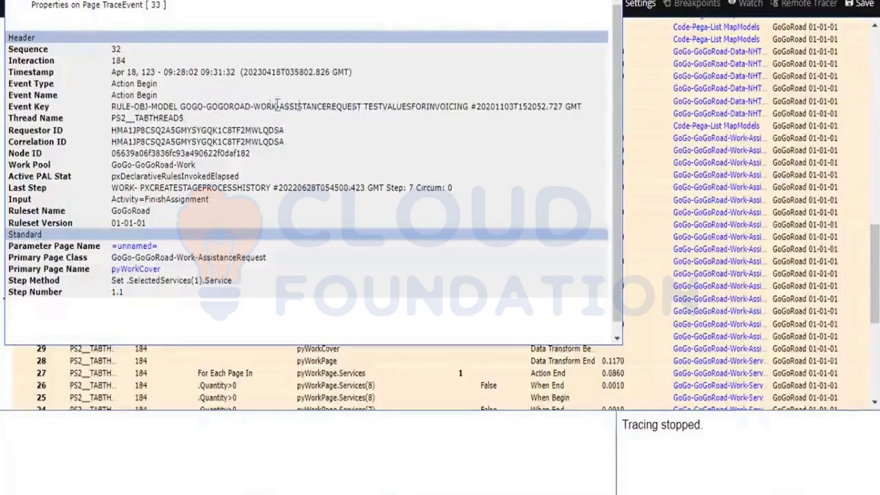
left_click(186, 106, "shift")
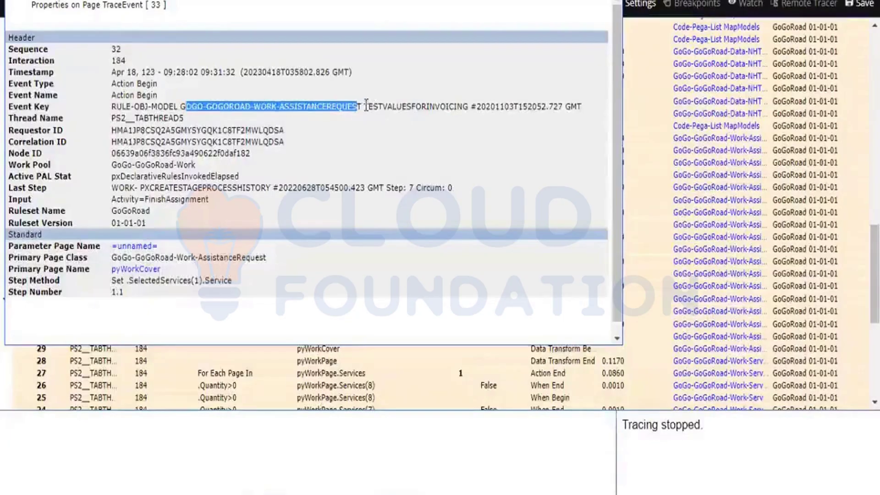
left_click(366, 101)
left_click_drag(365, 107, 467, 113)
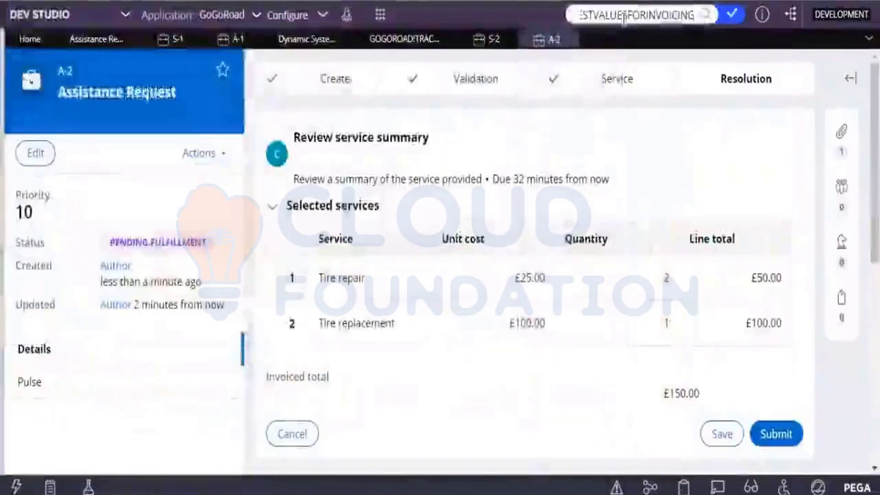
Search Dev Studio for the copied rule name and open the TestValuesForInvoicing data transform
type("';")
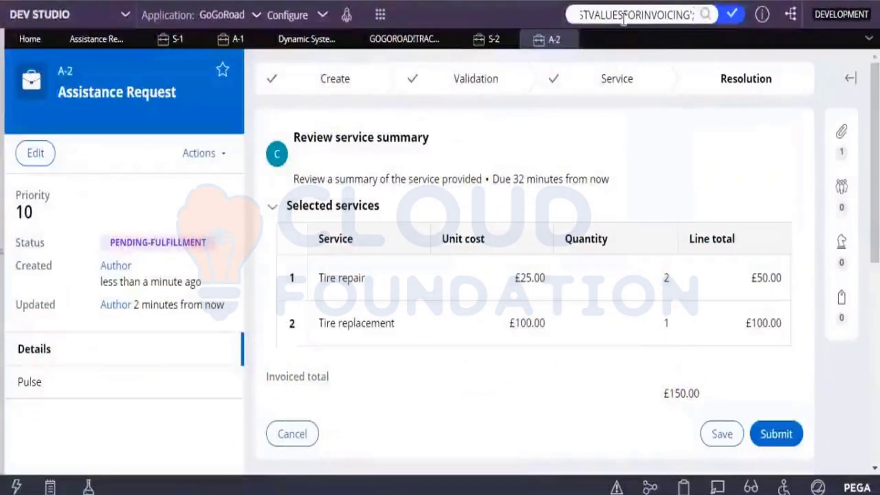
key("BackSpace")
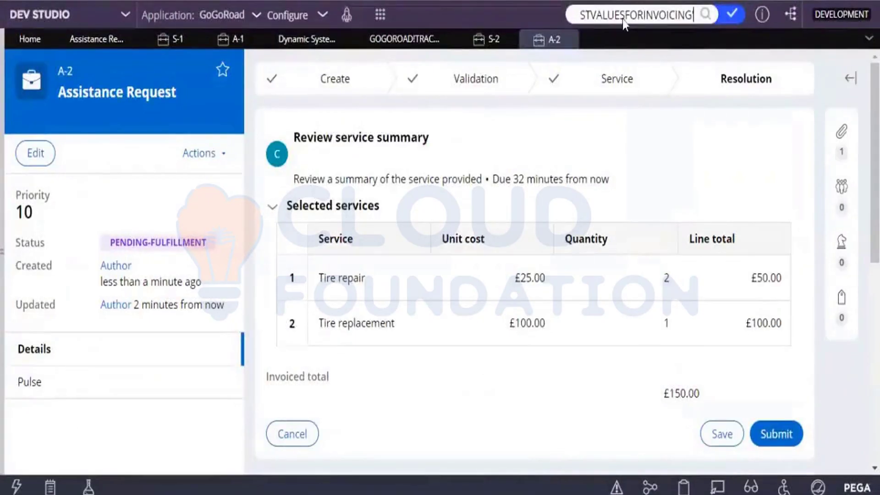
key("Return")
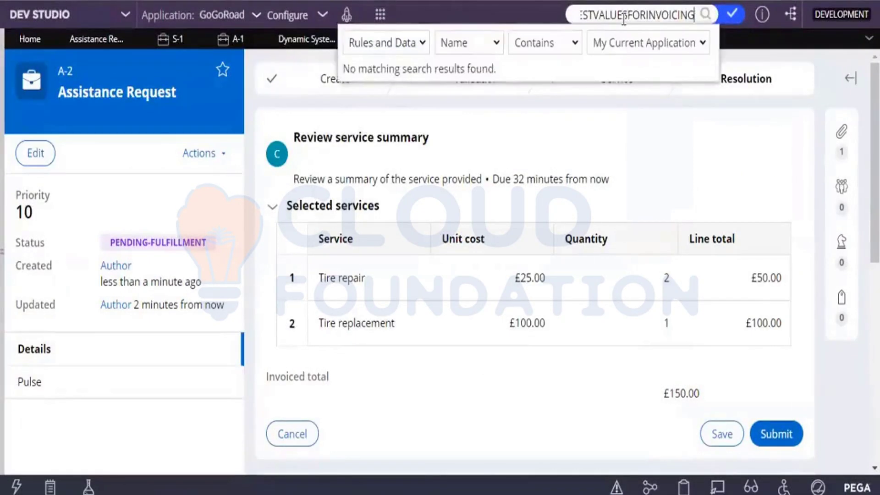
key("Return")
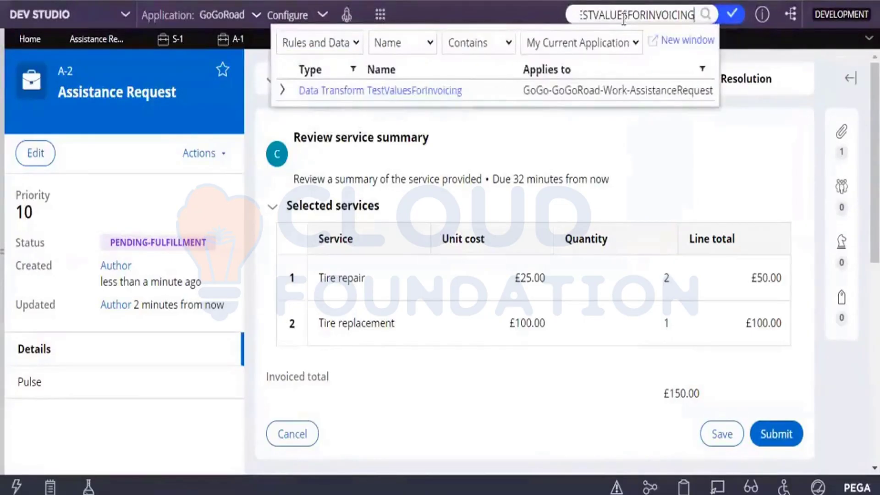
left_click(389, 90)
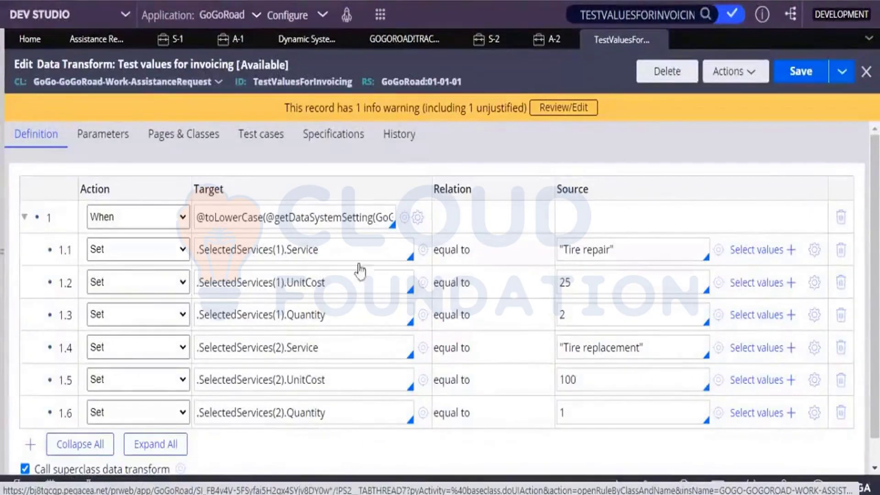
Compare the data transform's quantity 2 with the A-2 service summary
left_click(581, 317)
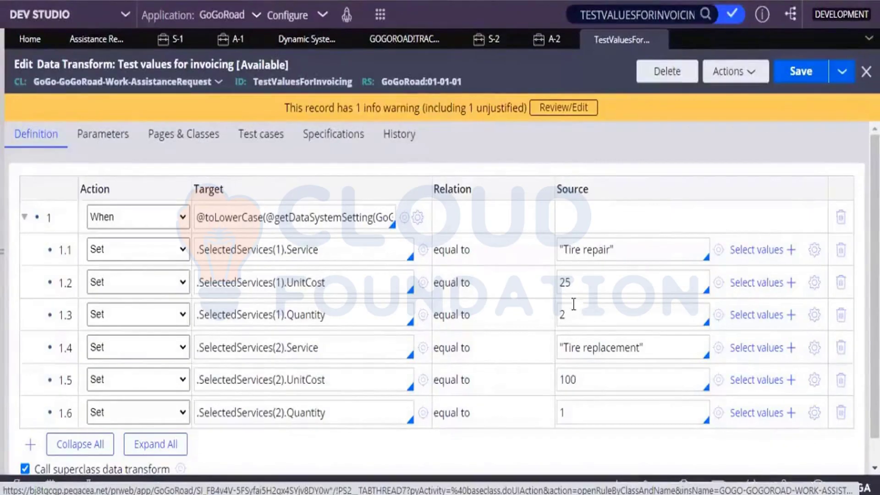
left_click(532, 40)
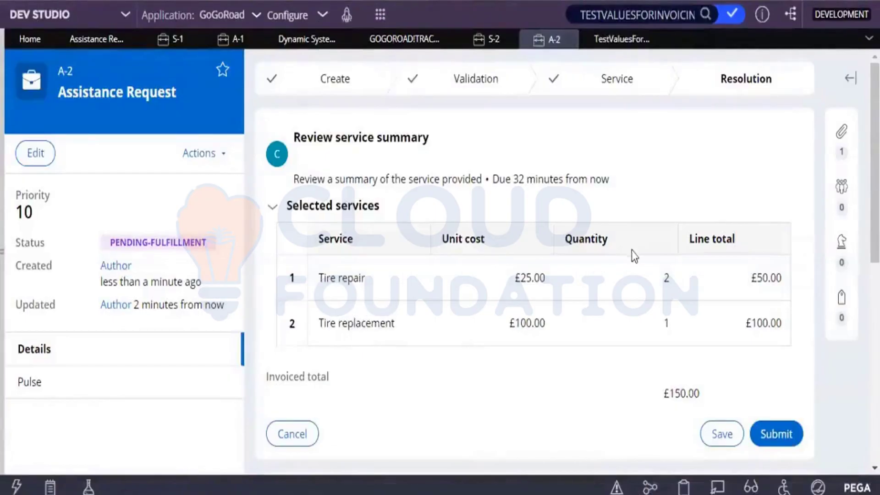
left_click(626, 41)
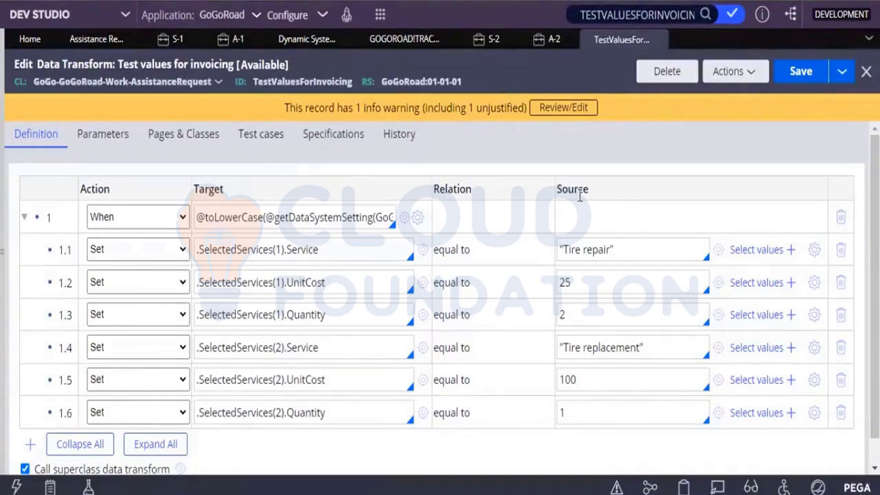
View the data transform's references and open the InvoiceCustomer flow
left_click(755, 73)
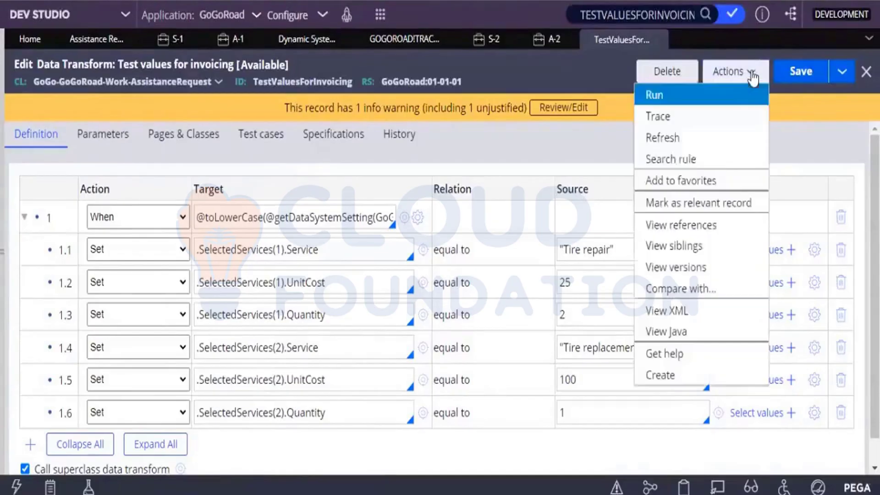
left_click(688, 225)
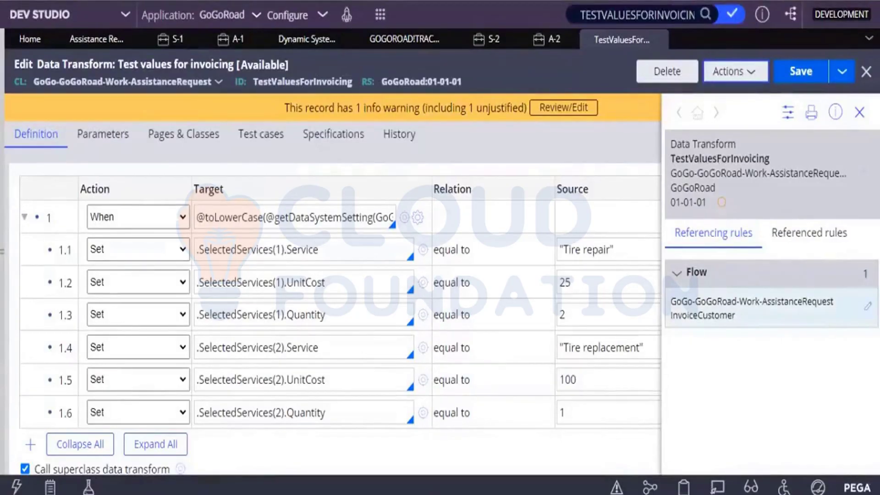
left_click(752, 308)
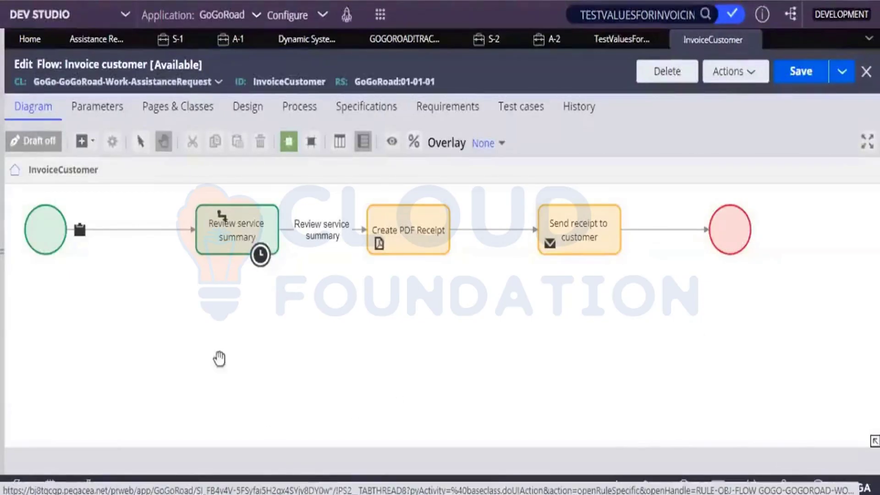
Open the start connector into Review service summary, which applies the TestValuesForInvoicing data transform
left_click(426, 236)
left_click(507, 249)
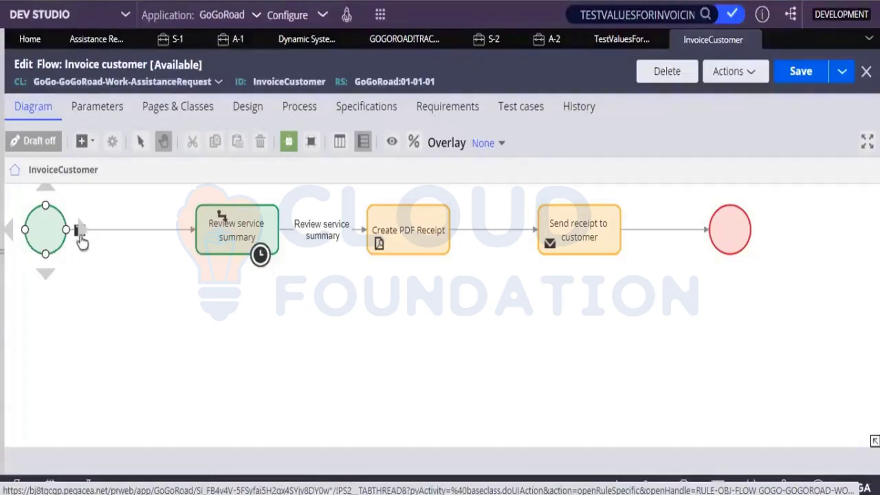
left_click(81, 230)
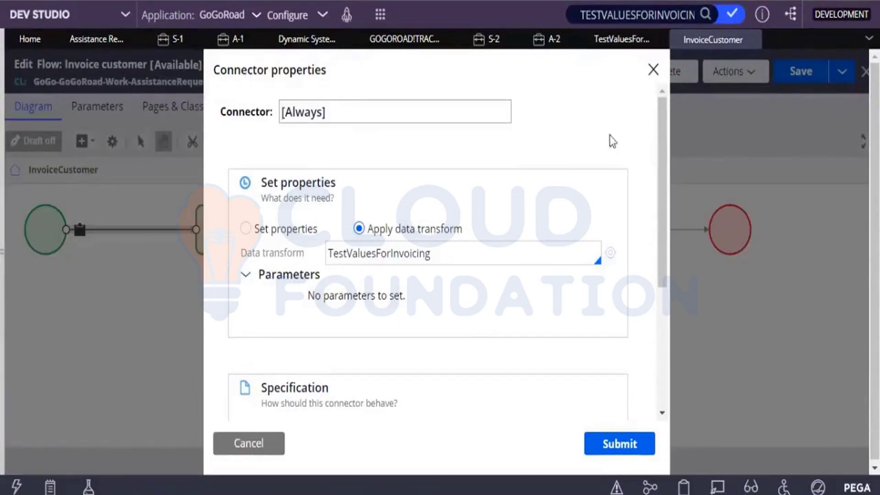
Clear the TestValuesForInvoicing data transform from the start connector and submit the change
left_click(615, 46)
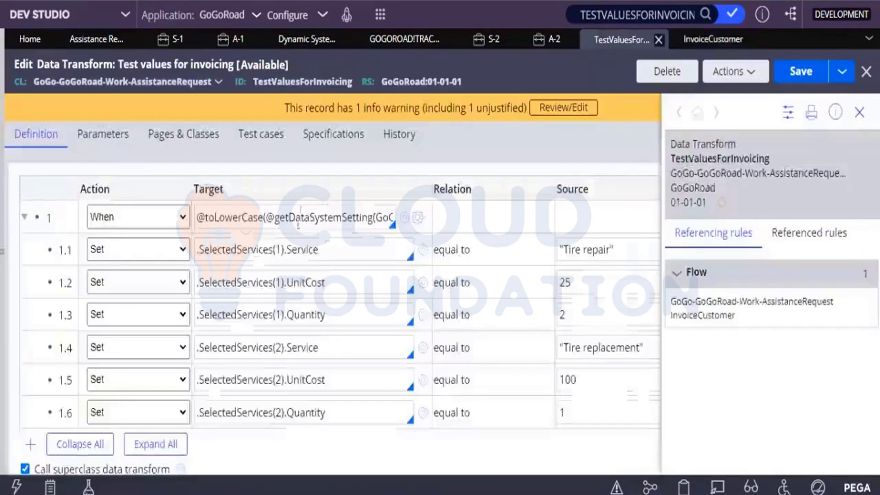
left_click(678, 38)
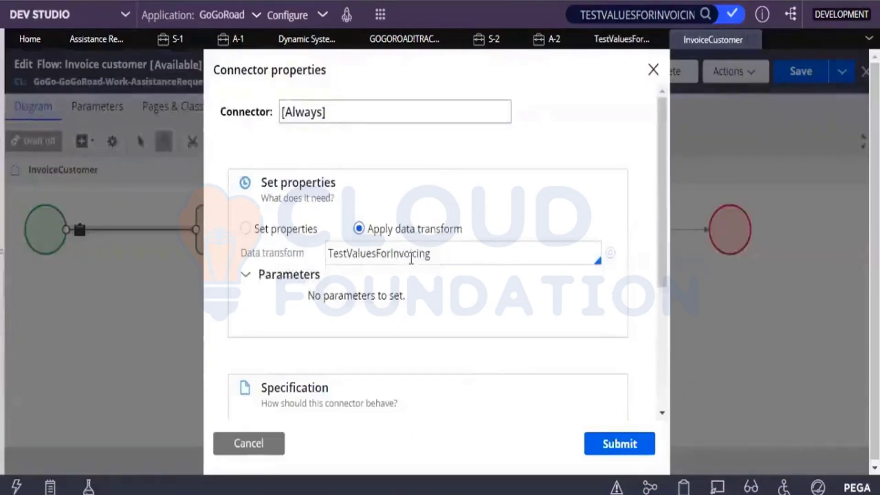
left_click(410, 255)
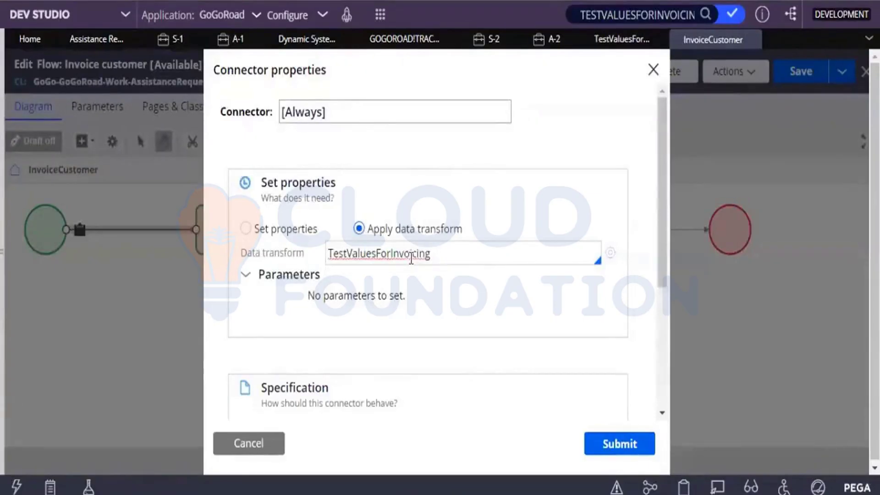
key("ctrl+a")
key("BackSpace")
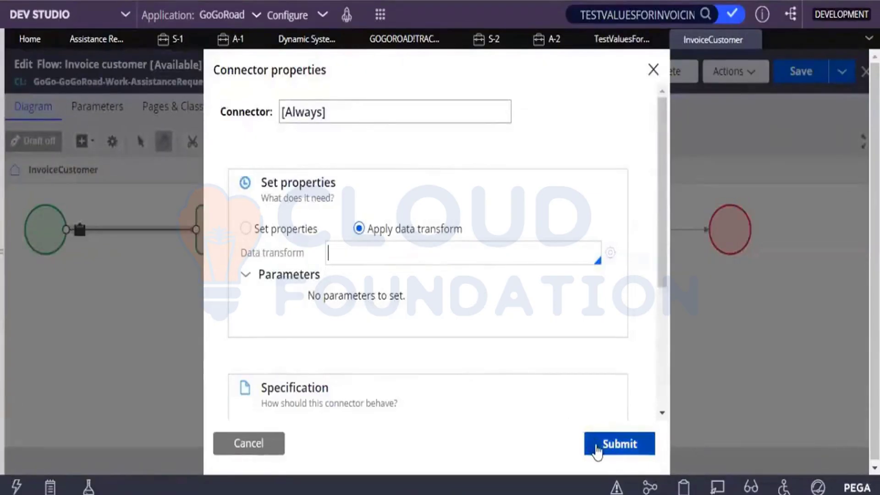
left_click(595, 444)
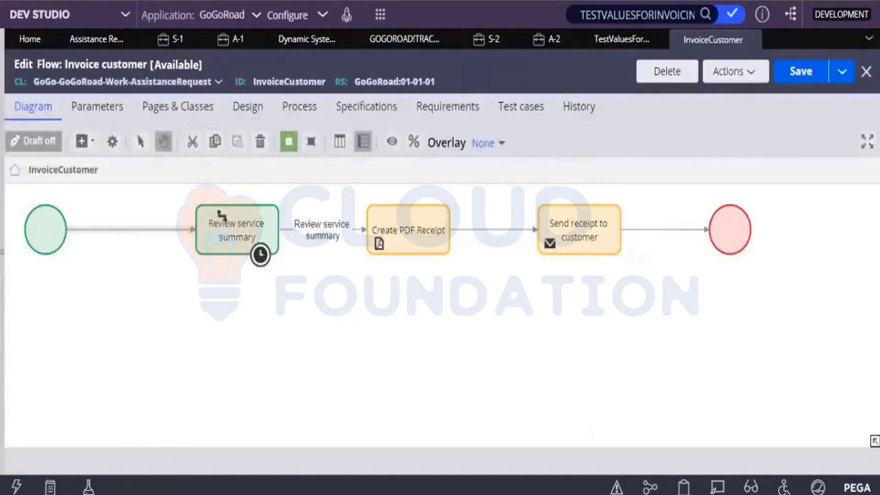
Save the Invoice customer flow and close the S-1 and A-1 case tabs
left_click(820, 81)
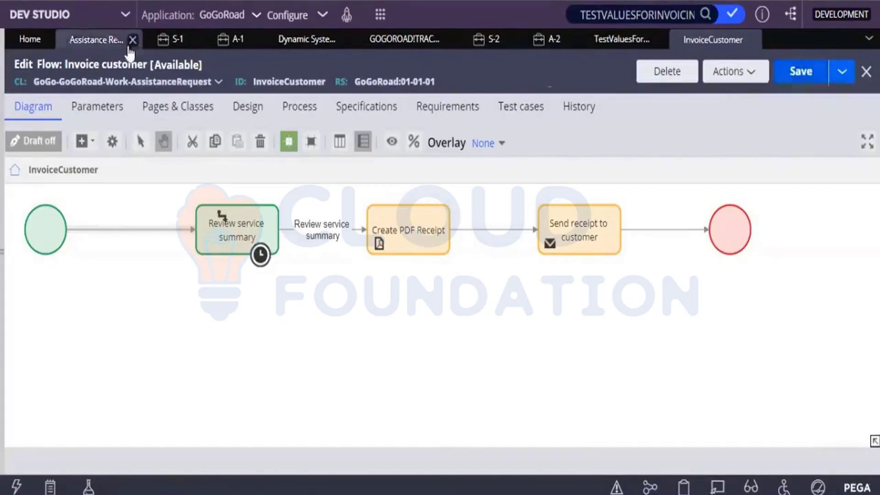
left_click(193, 41)
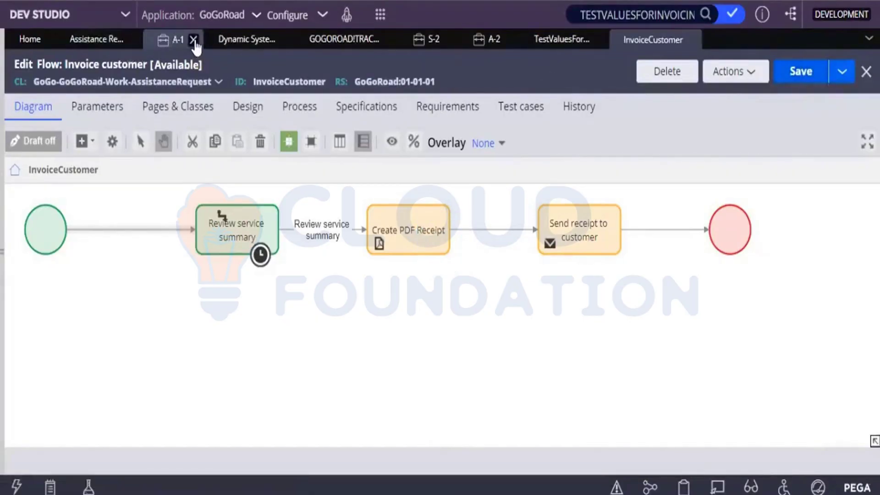
left_click(193, 40)
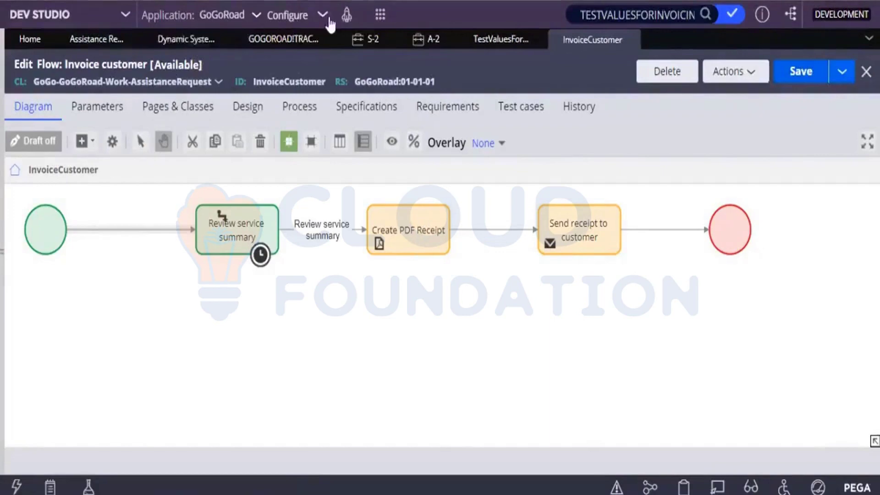
Create a new Assistance Request with issue 'My vehicle does not start' and continue
left_click(381, 17)
mouse_move(504, 30)
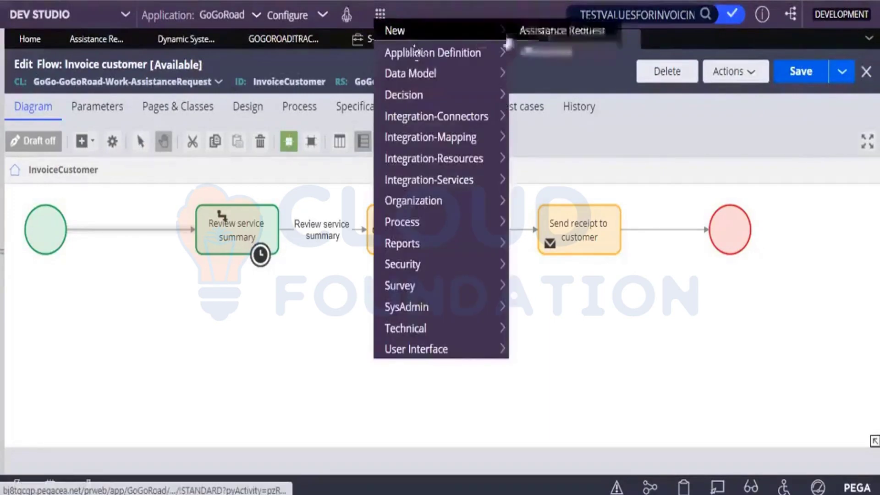
left_click(557, 28)
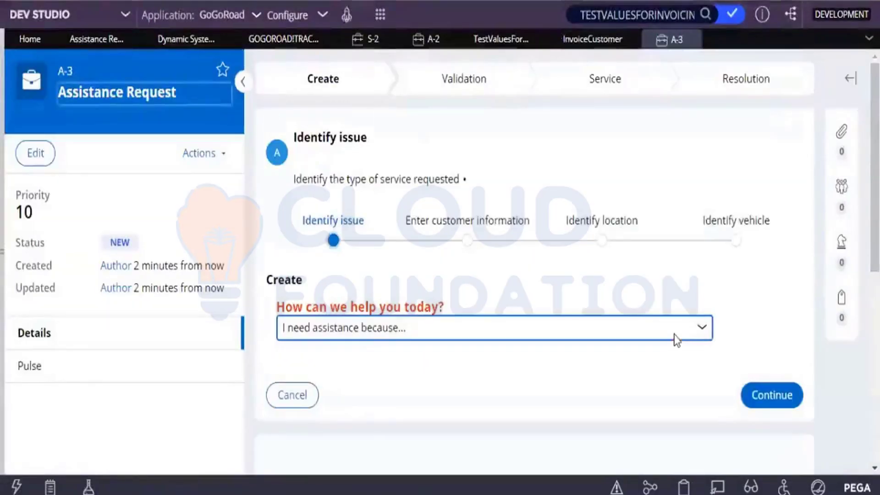
left_click(676, 340)
left_click(531, 383)
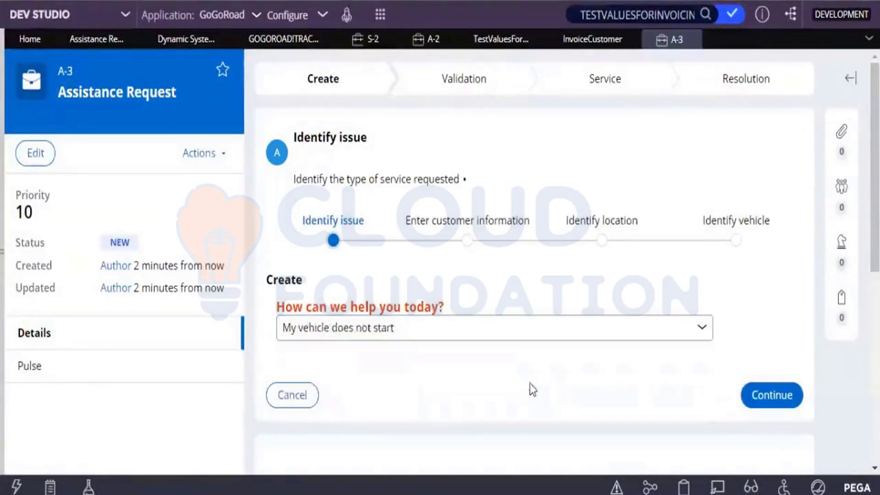
left_click(746, 394)
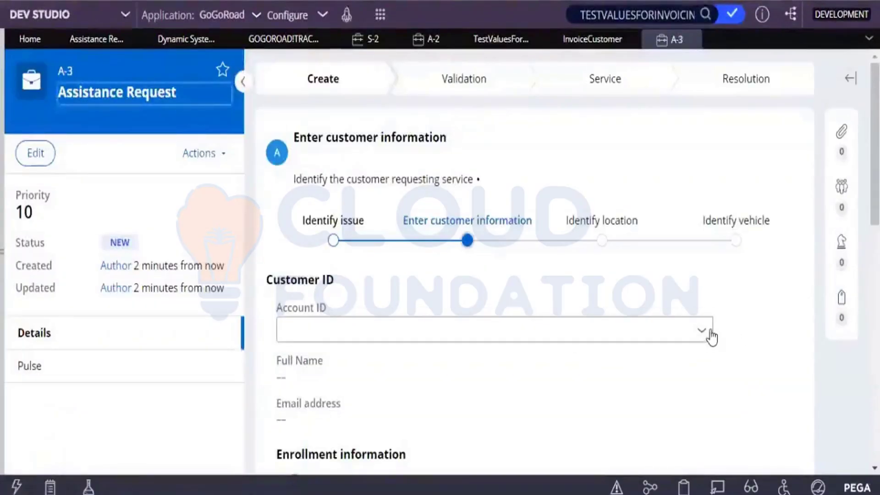
Assign a Gold-coverage customer account to A-3 and skip the service location
left_click(712, 337)
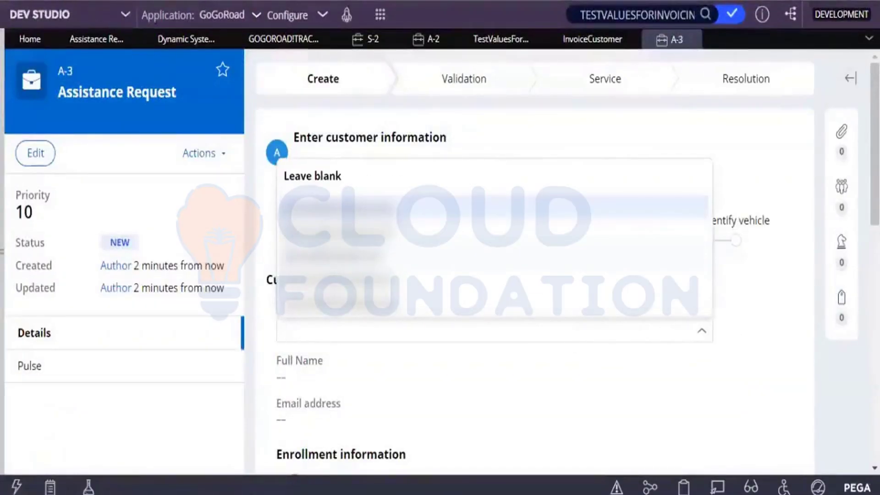
key("Return")
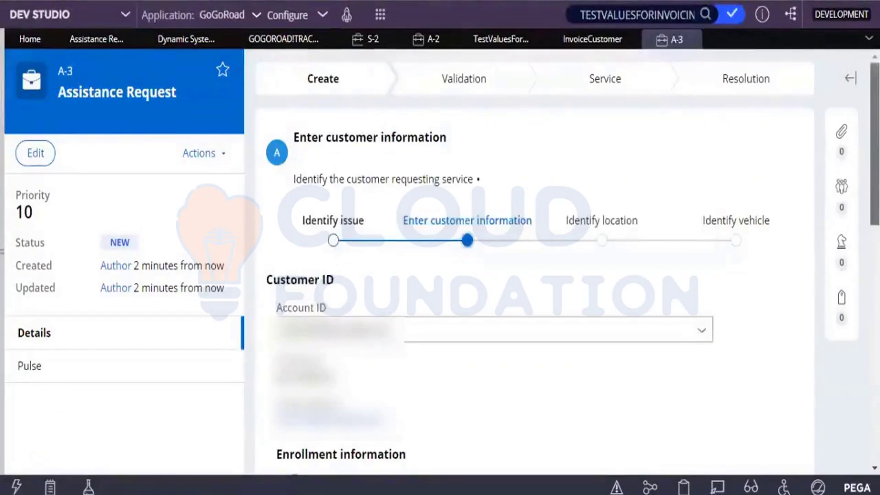
scroll(701, 227, "down", 5)
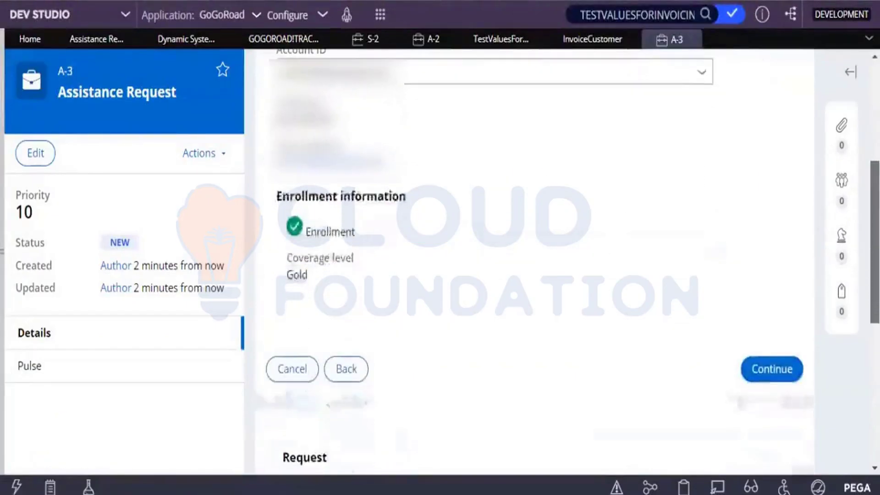
left_click(694, 76)
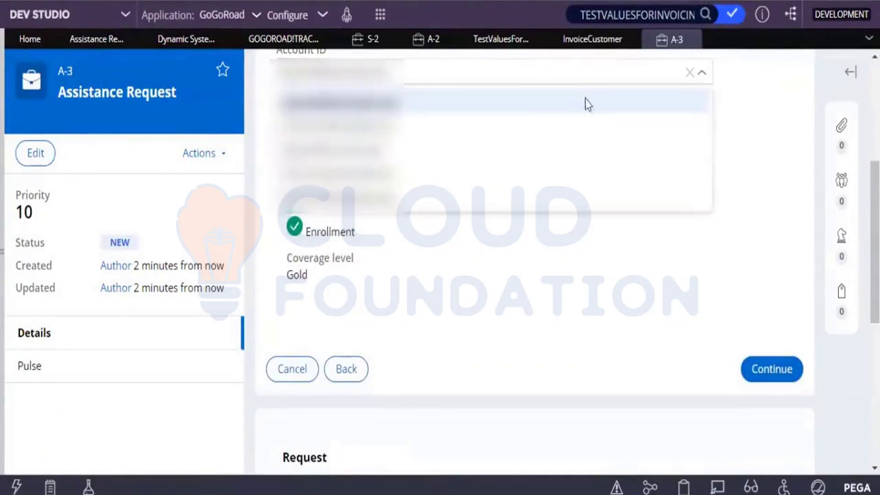
left_click(472, 133)
left_click(775, 371)
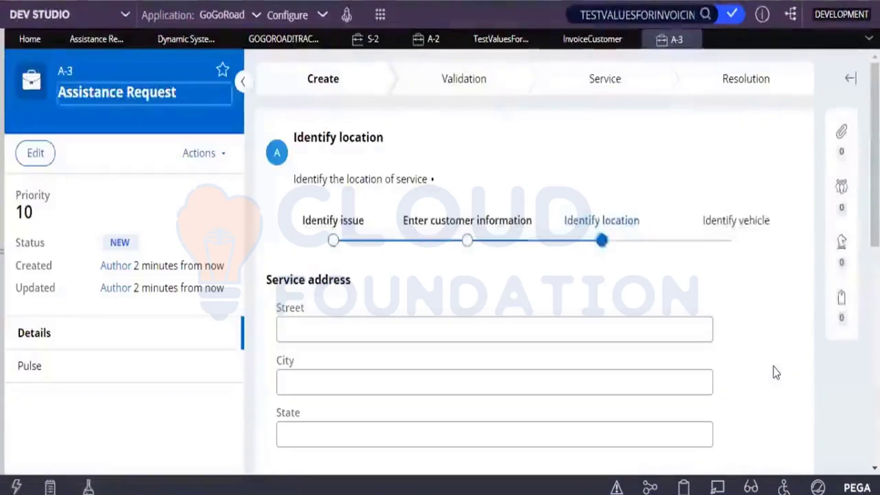
scroll(779, 345, "down", 5)
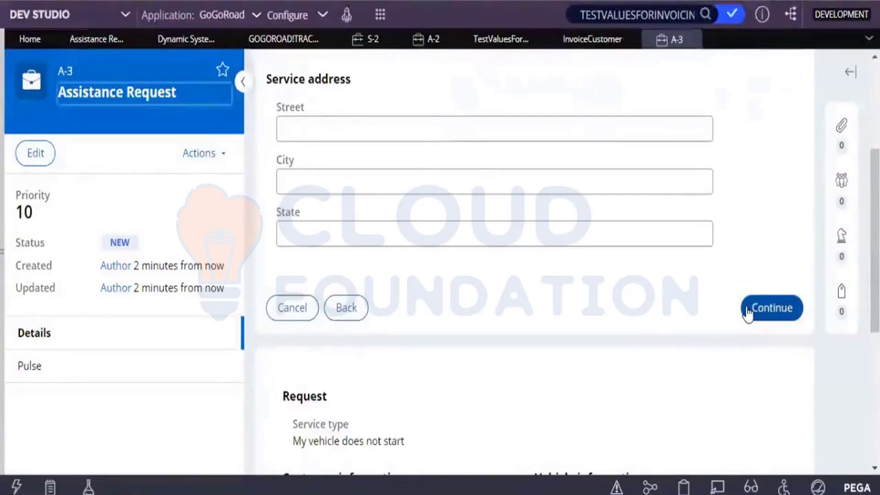
left_click(747, 312)
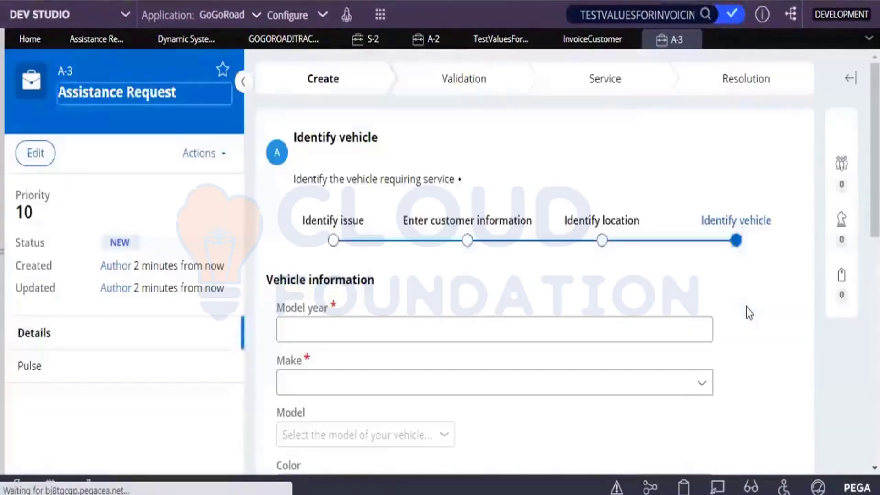
Enter a 2019 Audi A3 as the vehicle and create the request
left_click(662, 339)
type("2")
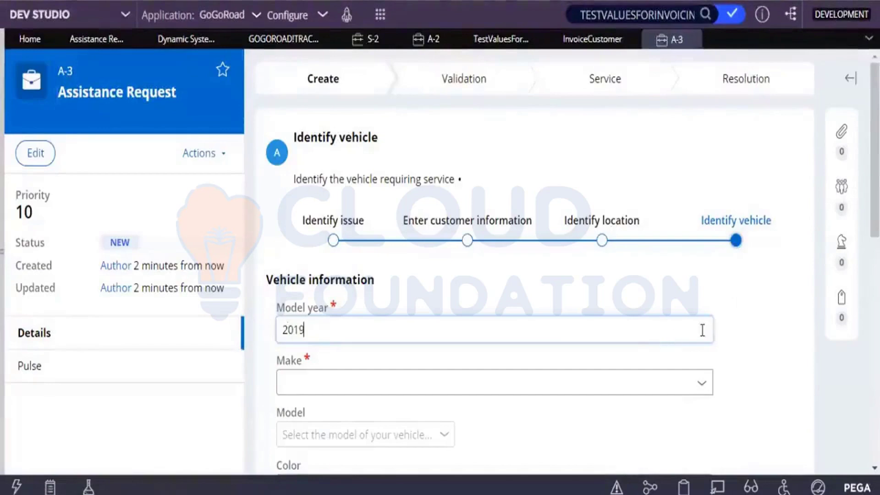
type("019")
scroll(744, 220, "down", 4)
left_click(697, 201)
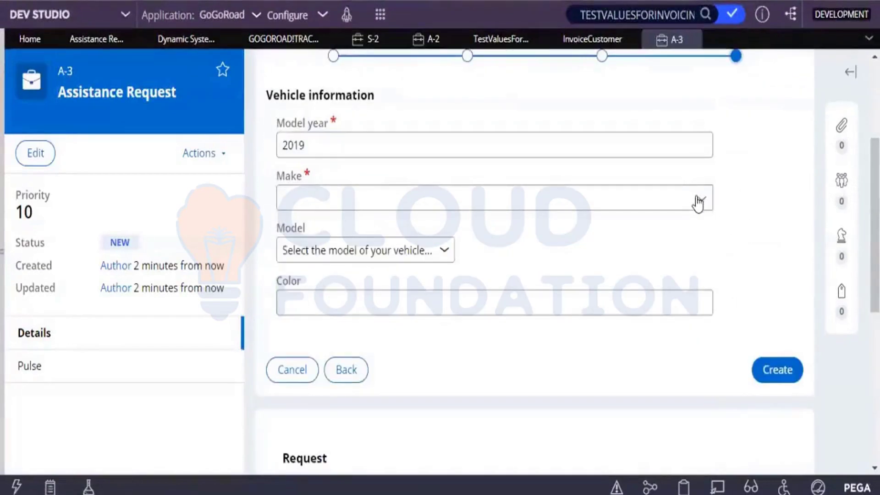
left_click(320, 288)
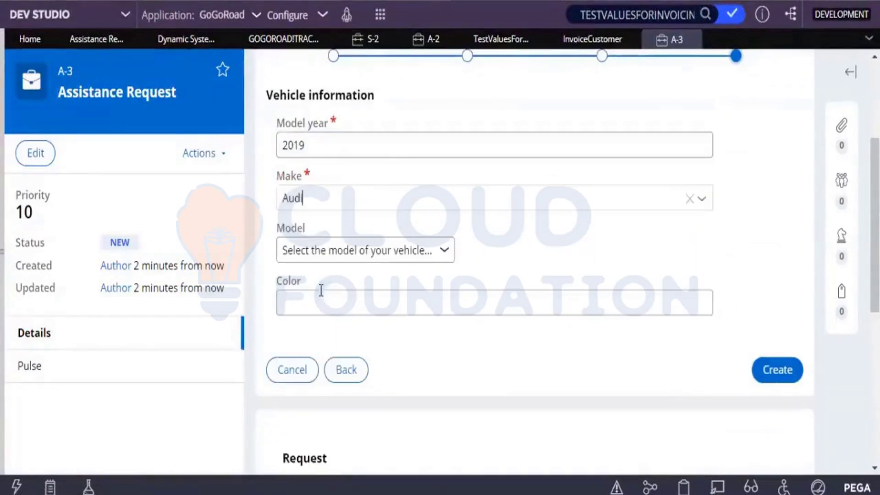
left_click(322, 253)
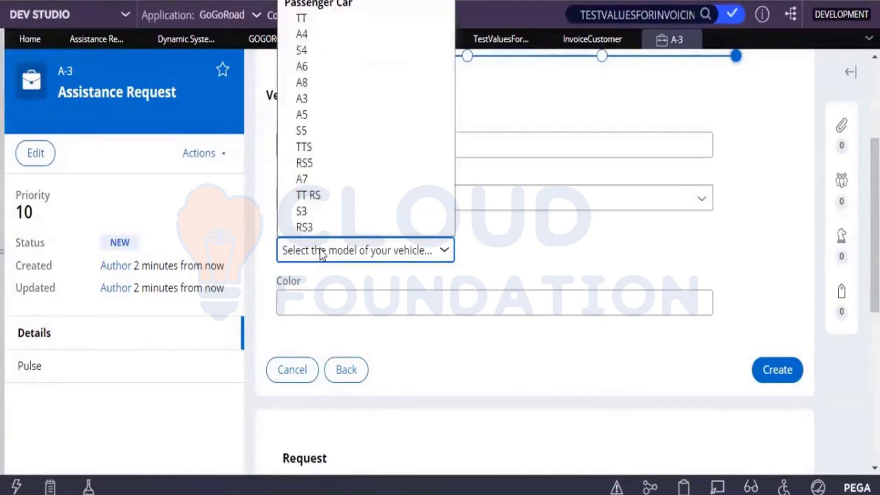
left_click(304, 96)
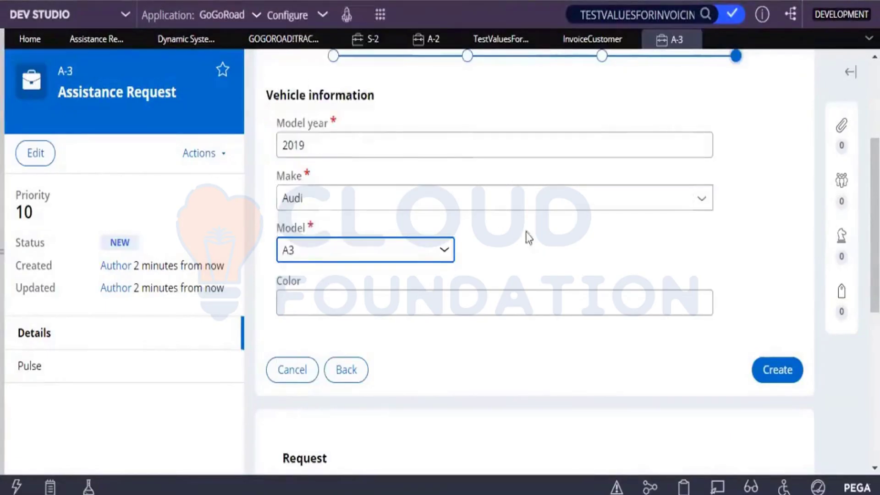
left_click(762, 366)
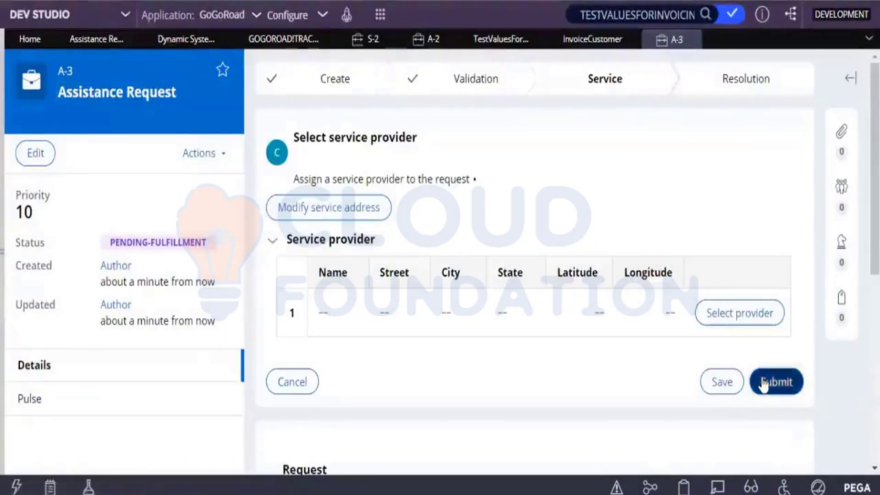
Submit the service provider step and review S-3's services table with empty quantities
left_click(763, 383)
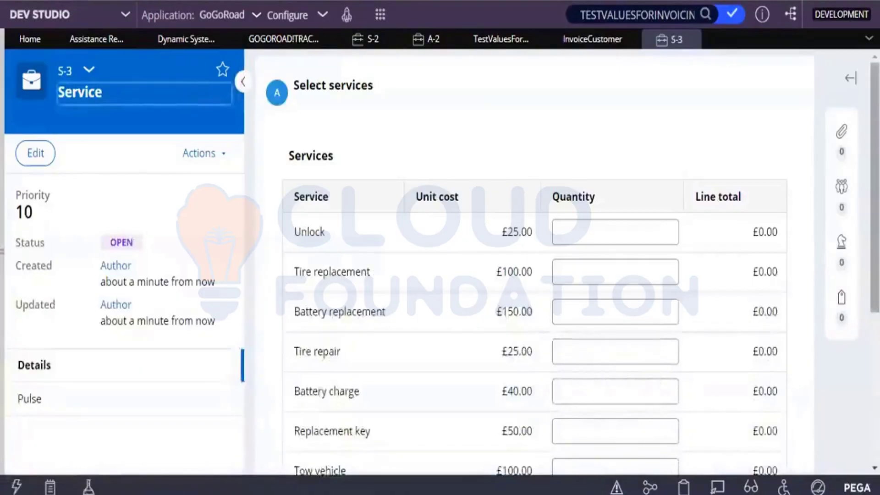
scroll(527, 348, "down", 2)
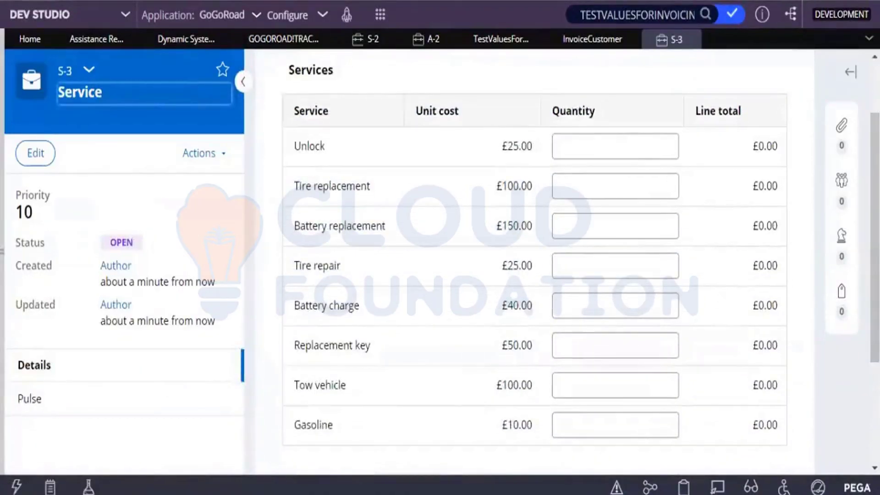
mouse_move(183, 494)
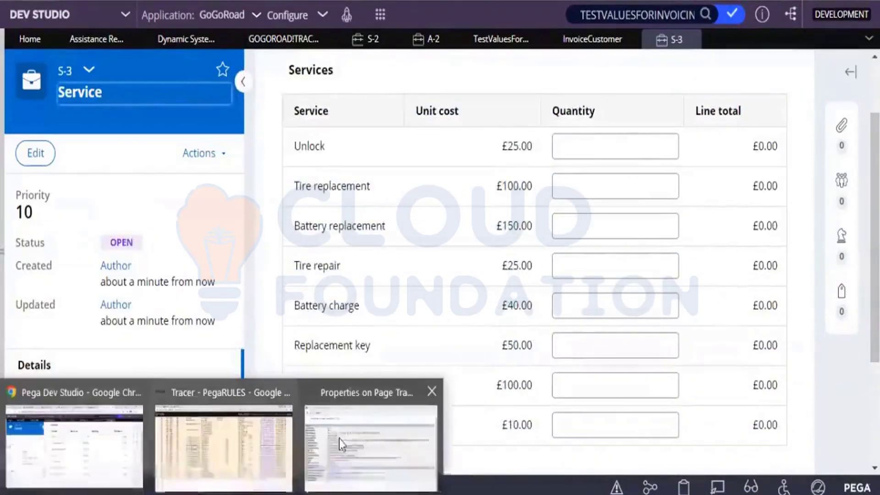
Close the Tracer event properties window and restart tracing
left_click(431, 389)
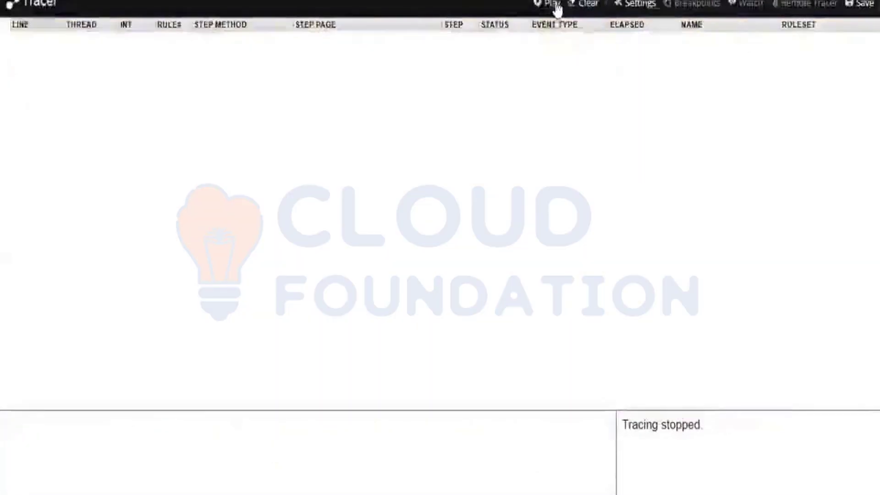
left_click(555, 7)
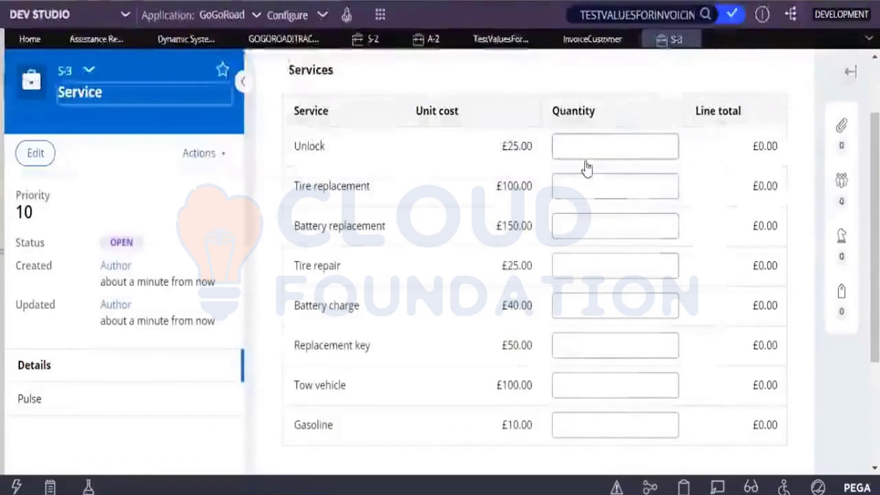
Enter Gasoline quantity 3 and Tow vehicle 2 (£230.00) and submit case S-3
left_click(561, 425)
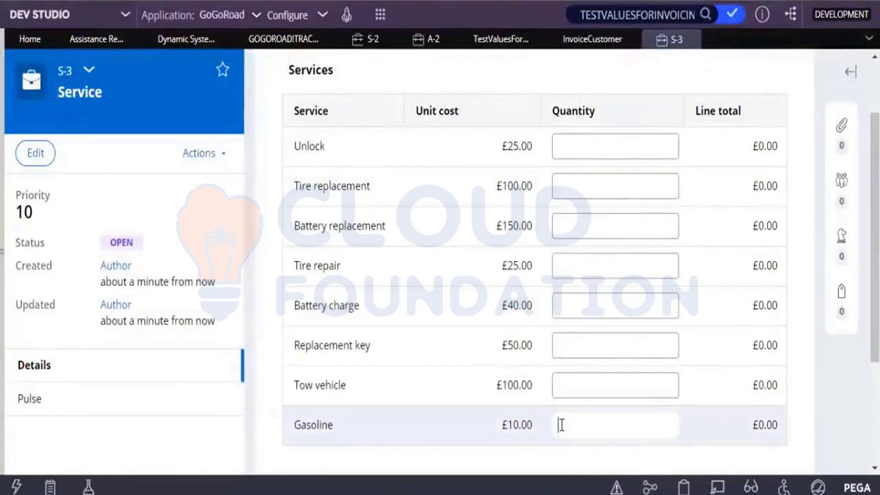
left_click(589, 388)
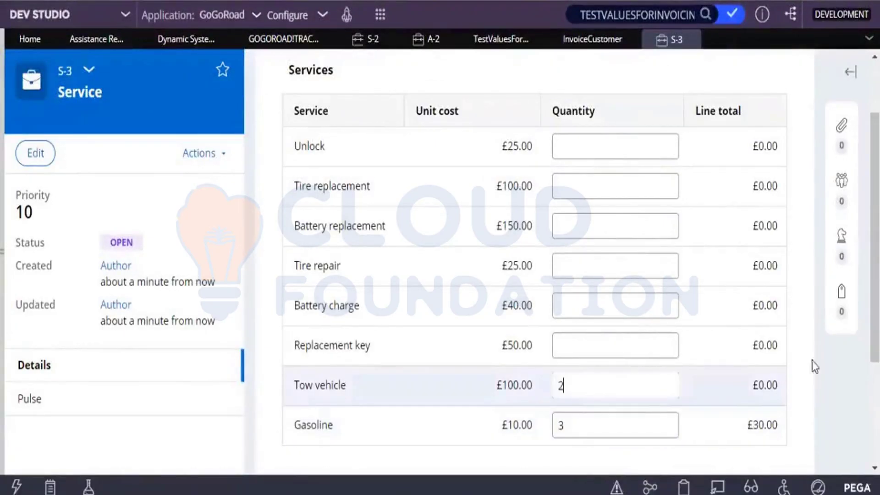
left_click(828, 365)
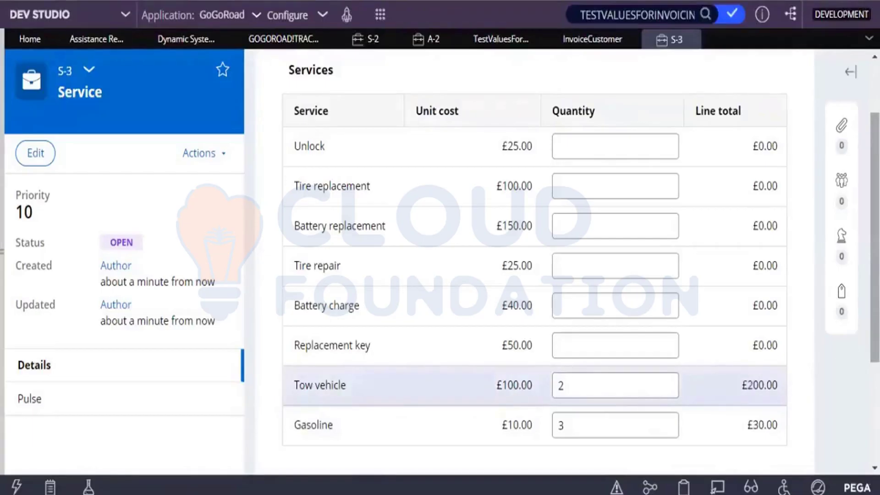
scroll(724, 400, "down", 2)
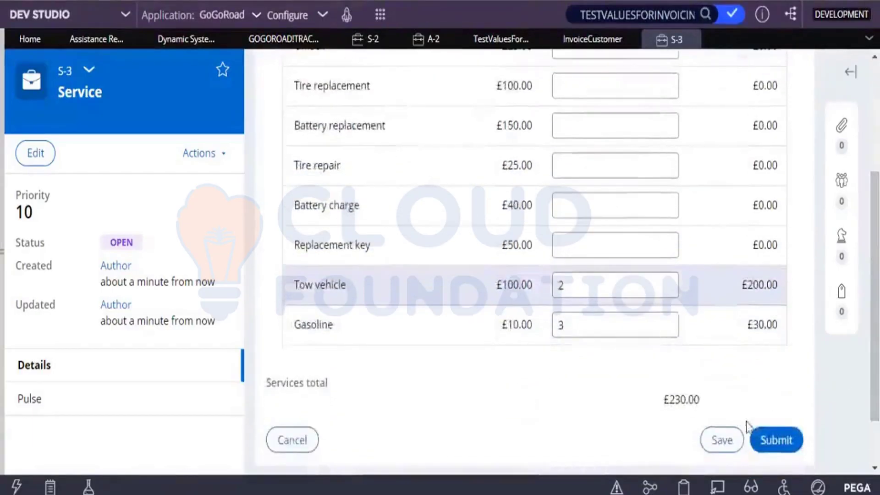
left_click(762, 437)
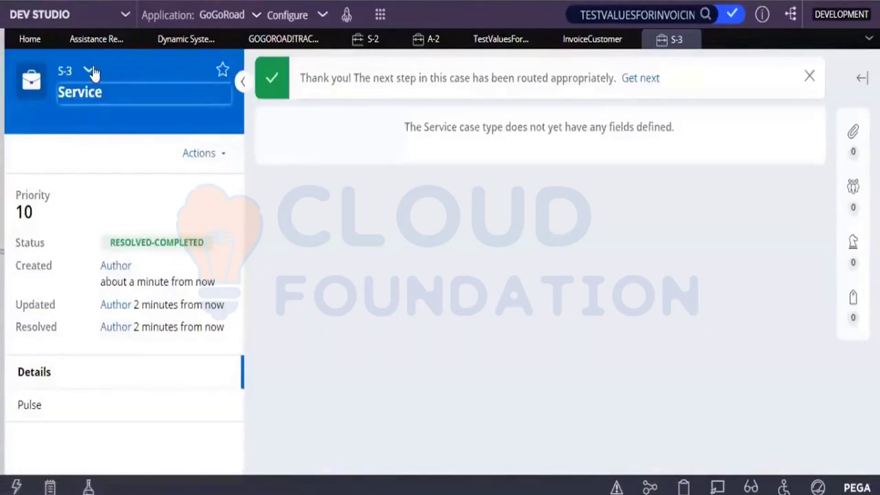
left_click(90, 71)
Open parent request A-3 and display its stage steps, with Resolution steps still unchecked
left_click(104, 112)
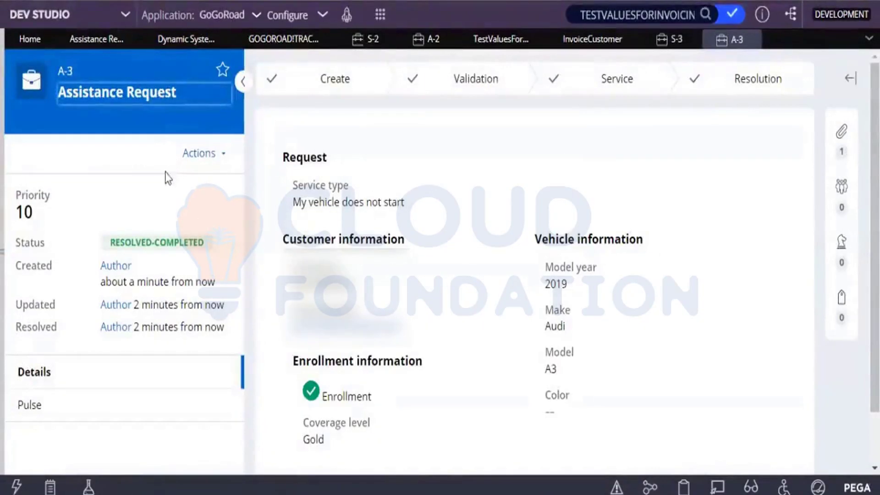
scroll(791, 192, "down", 2)
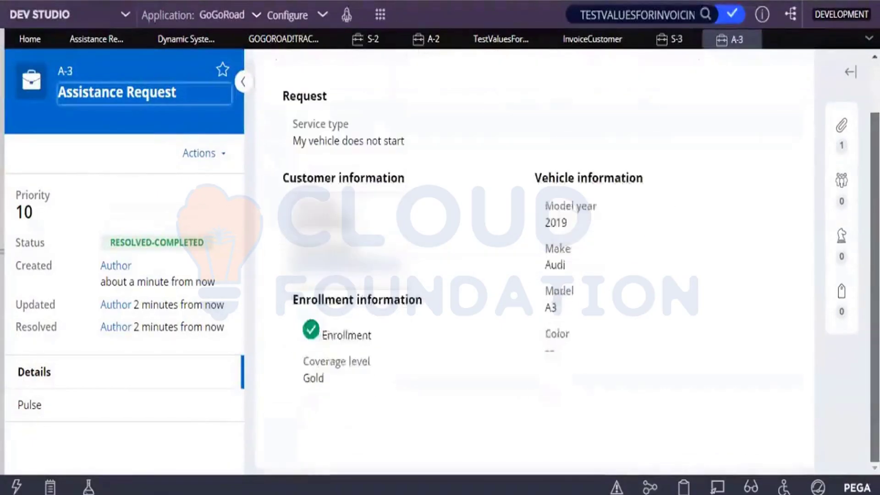
scroll(532, 257, "up", 1)
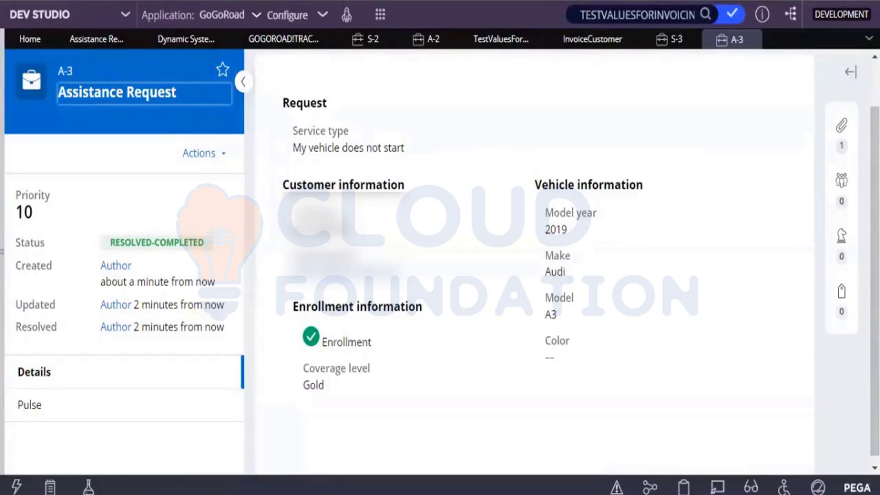
scroll(534, 261, "up", 2)
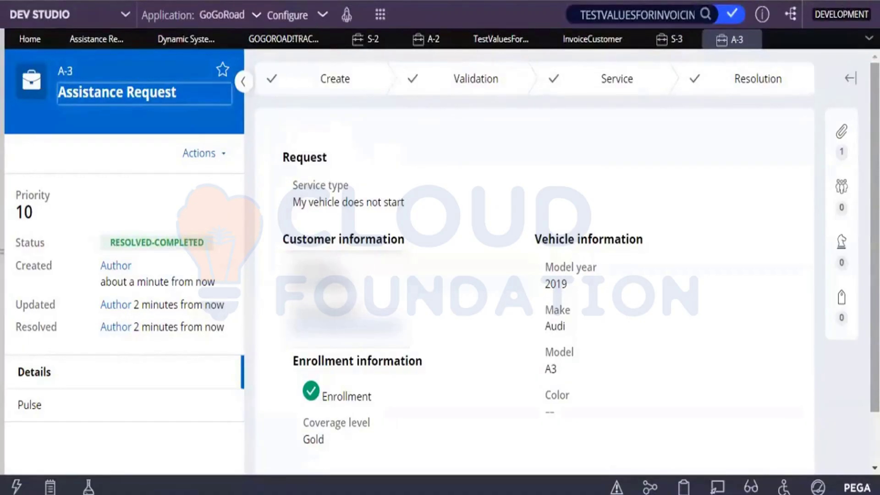
scroll(534, 261, "down", 2)
scroll(534, 261, "up", 1)
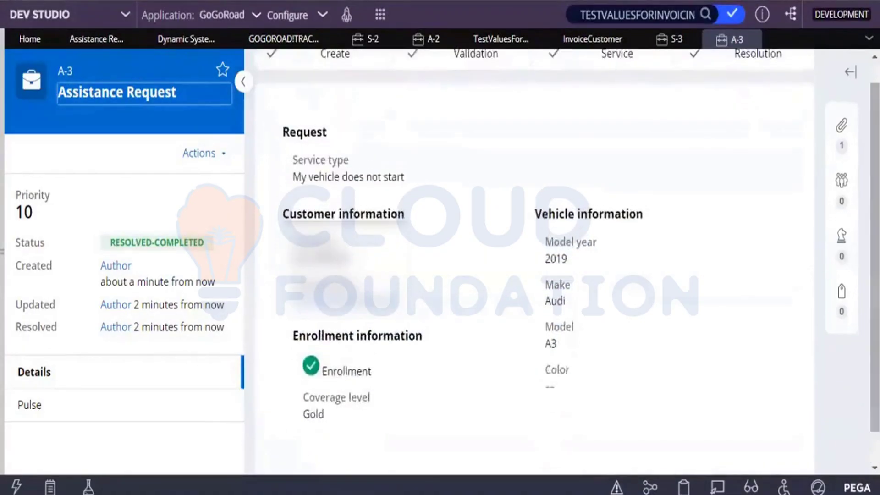
left_click(759, 55)
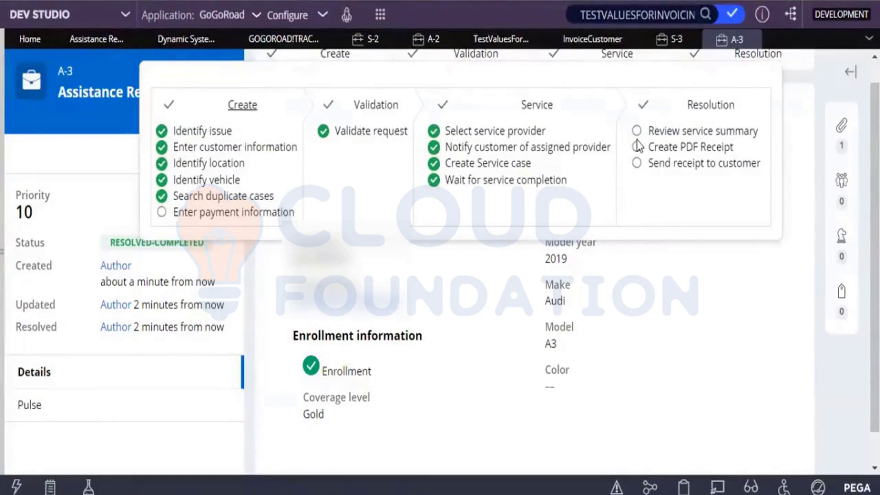
Refresh case A-3 from its Actions menu and return to the InvoiceCustomer flow rule
left_click_drag(640, 146, 683, 334)
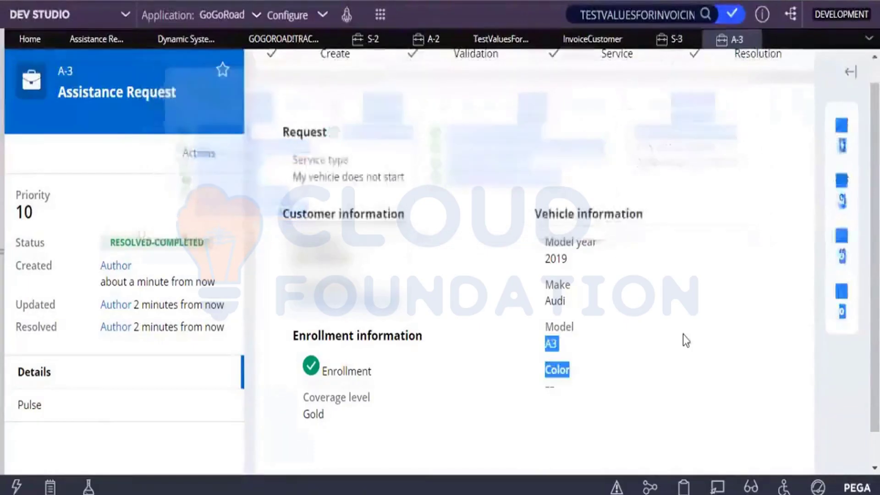
left_click(683, 334)
scroll(849, 137, "up", 1)
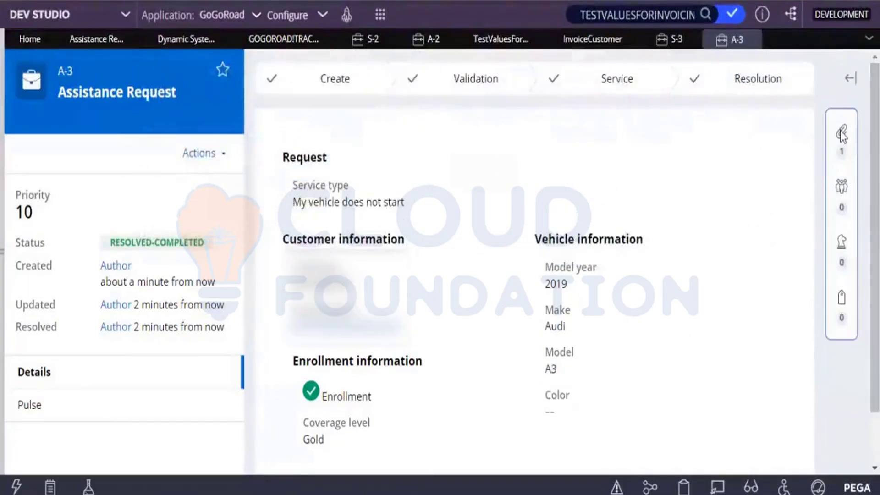
left_click(842, 135)
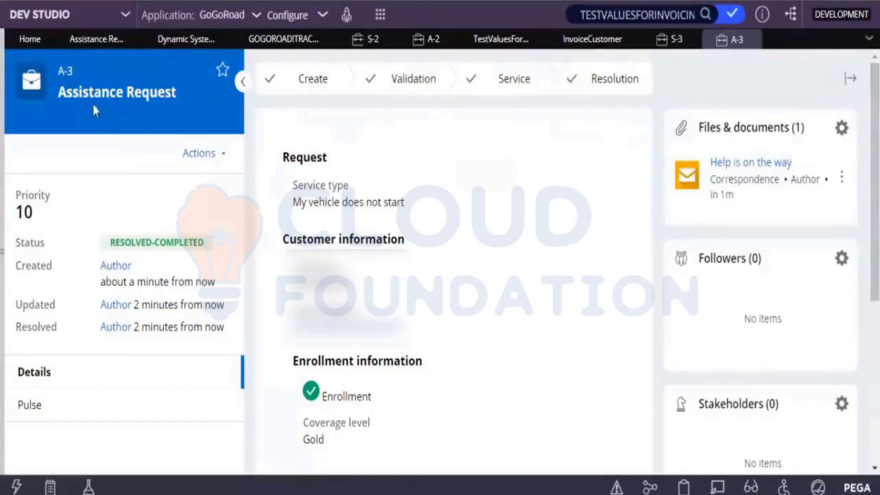
left_click(212, 151)
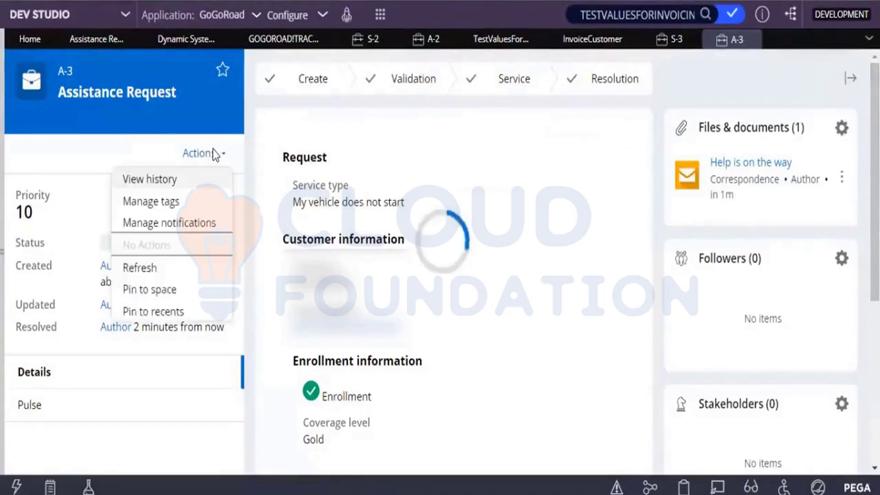
left_click(144, 269)
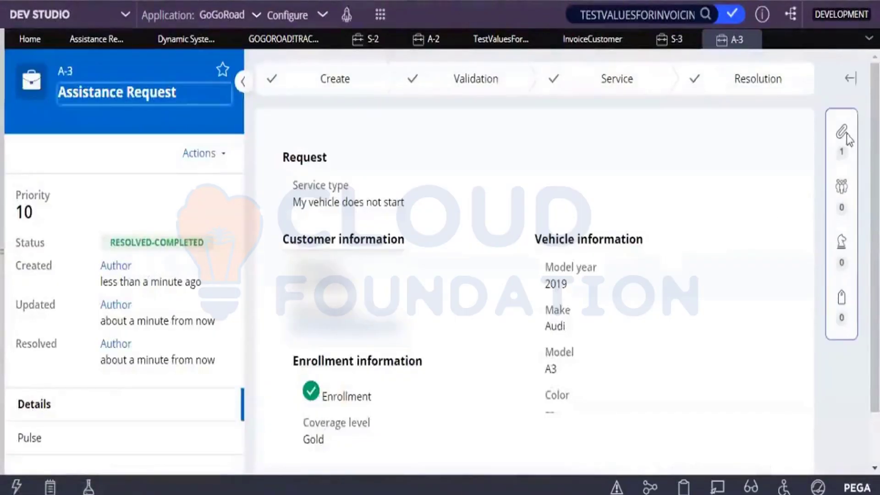
left_click(842, 134)
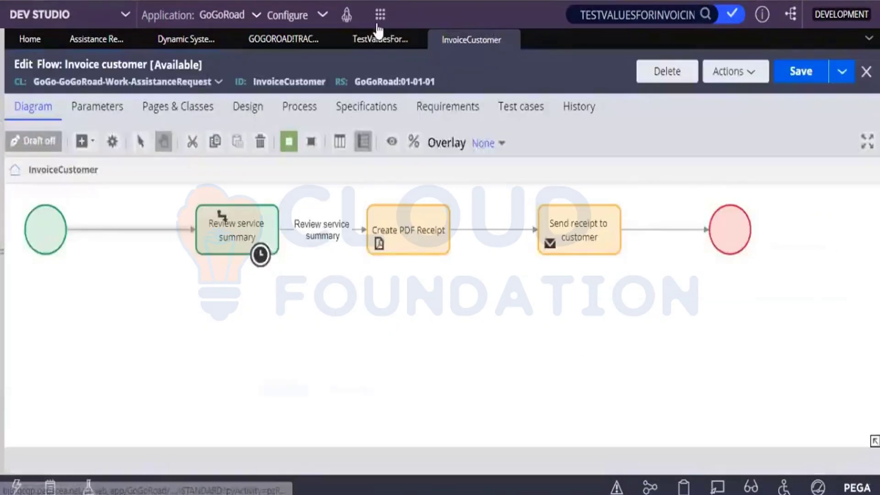
left_click(380, 14)
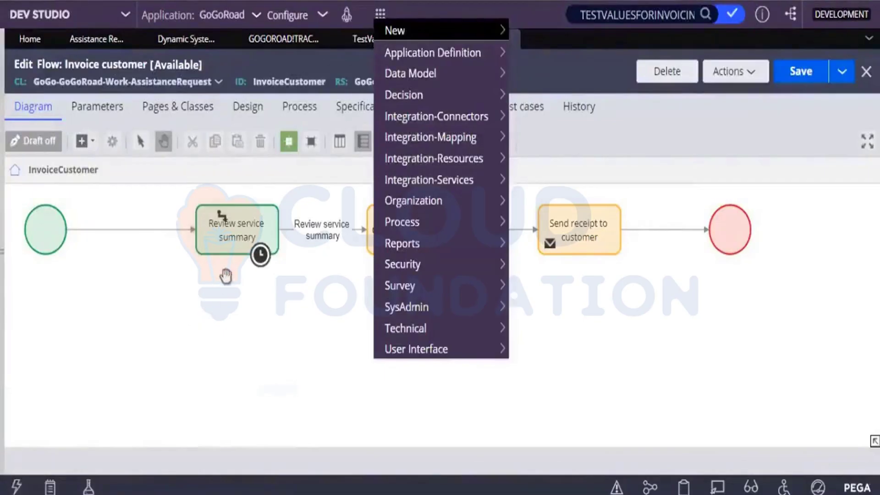
Inspect the Review service summary assignment's properties and close them without changes
left_click(233, 242)
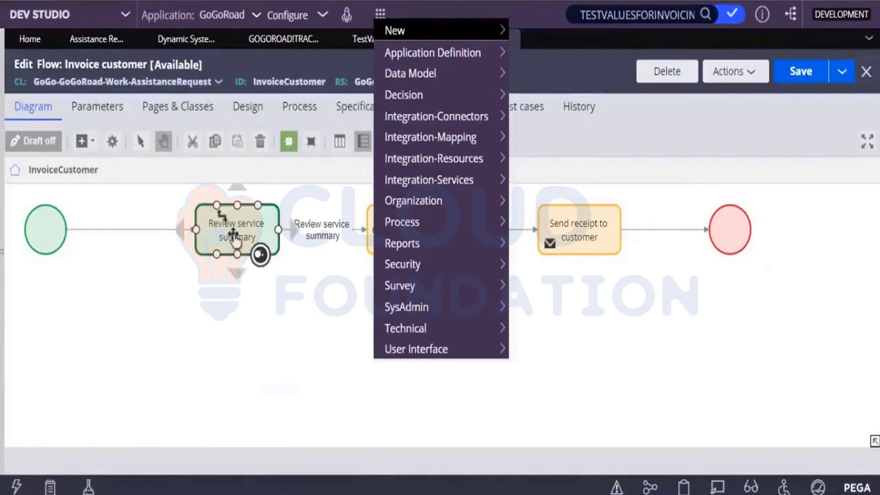
left_click(235, 236)
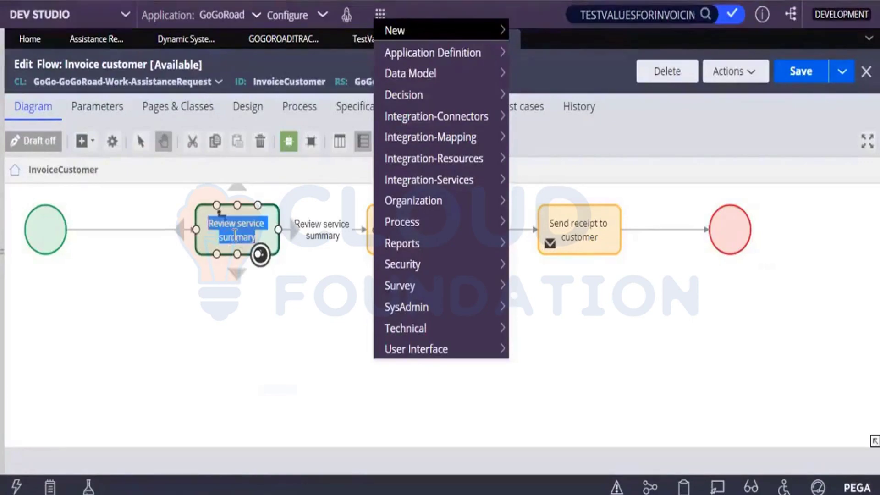
left_click(334, 253)
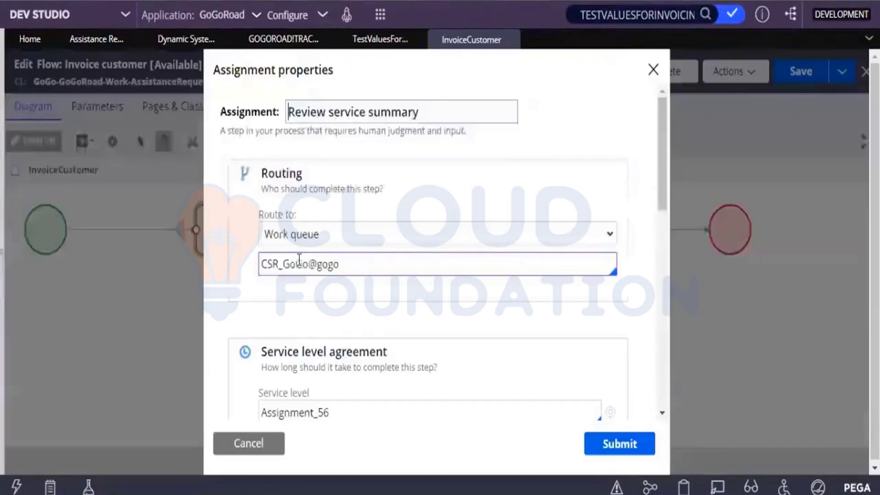
left_click(256, 442)
Check the Review service summary connector's properties, then submit new Assistance Request A-4
left_click(318, 237)
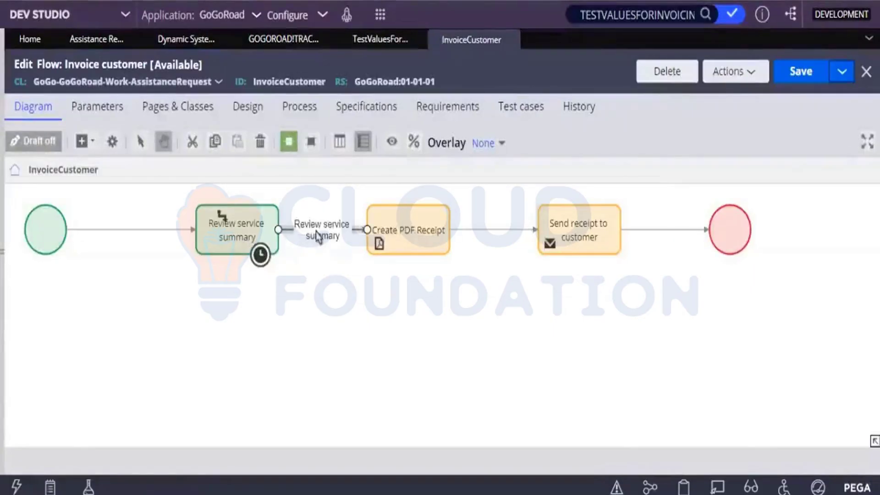
double_click(316, 232)
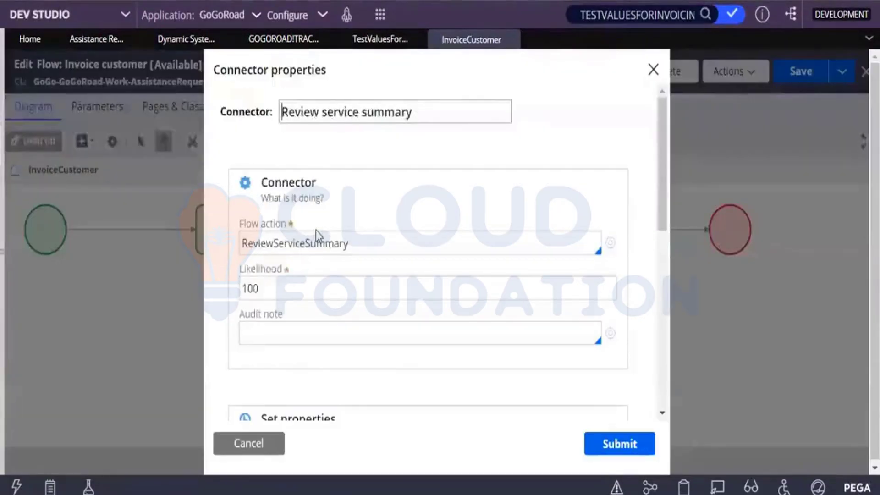
left_click_drag(657, 209, 649, 317)
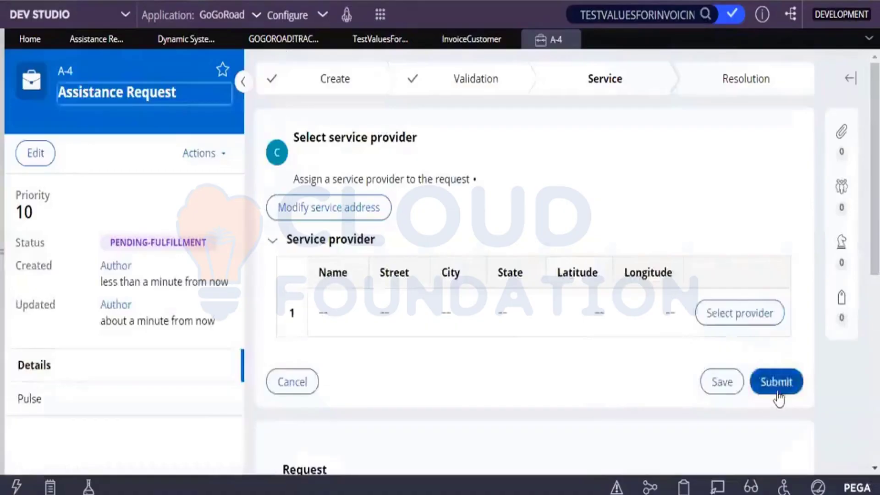
left_click(777, 390)
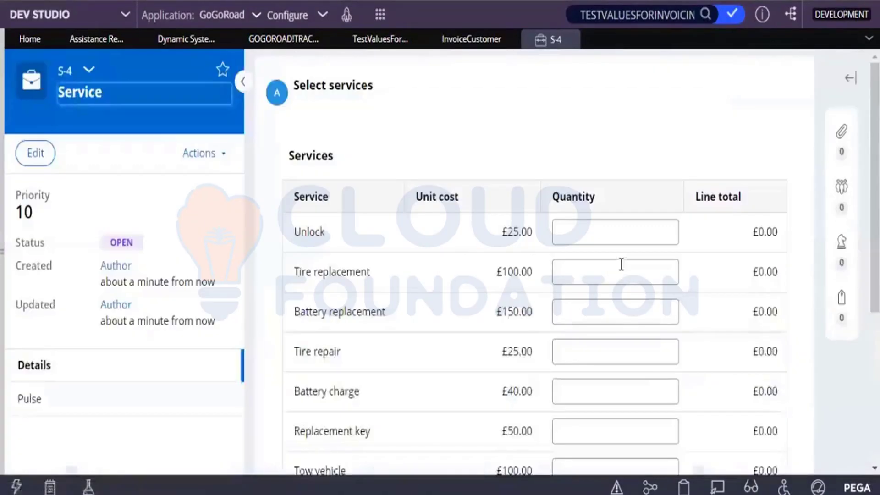
On Service S-4, enter quantity 2 for Gasoline and 3 for Tow vehicle
scroll(594, 235, "down", 4)
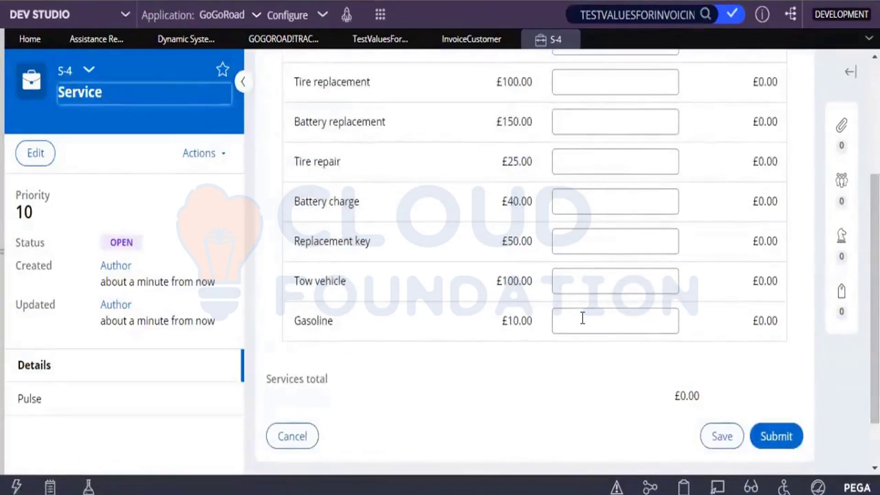
left_click(582, 318)
type("2")
left_click(571, 283)
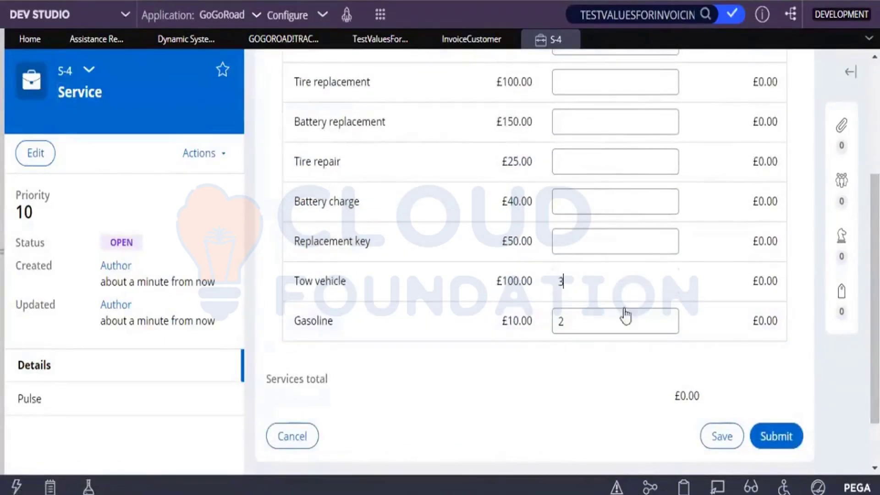
type("3")
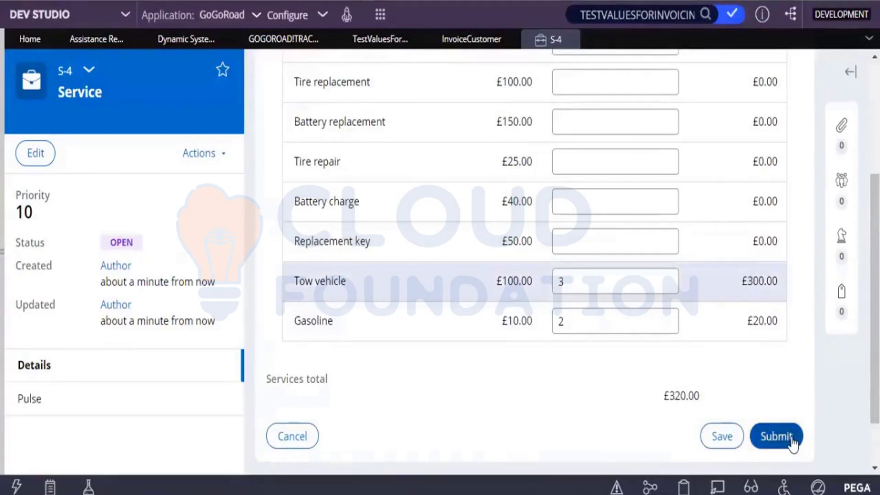
Submit S-4 for £320.00 and go to parent Assistance Request A-4
left_click(792, 441)
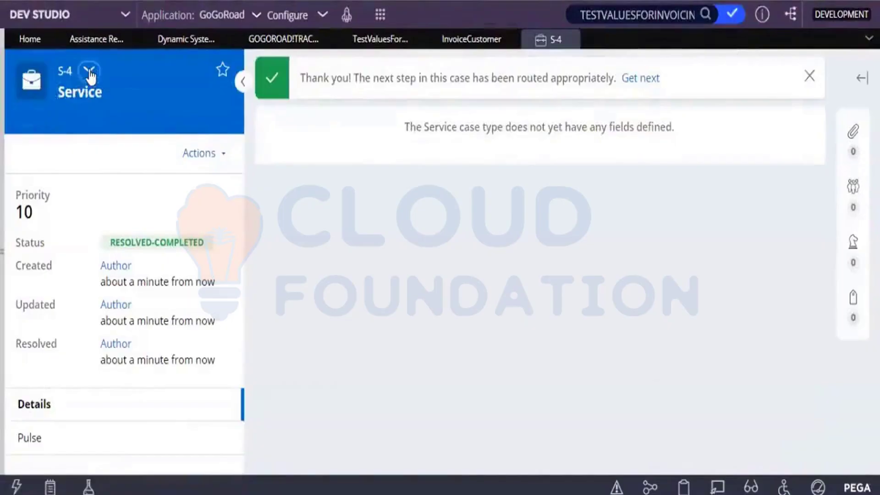
left_click(89, 69)
left_click(104, 102)
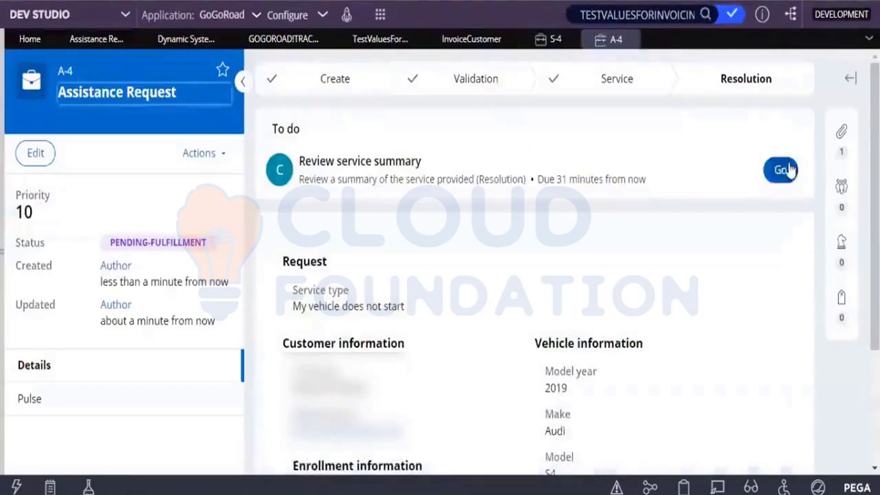
Check A-4's summary (Tow vehicle ×3, Gasoline ×2, £320.00), then return to Test values for invoicing
left_click(789, 170)
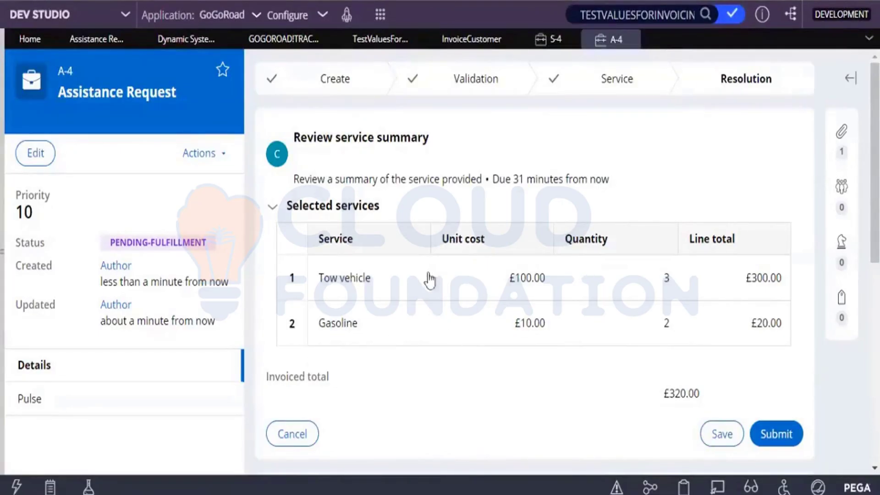
left_click(379, 42)
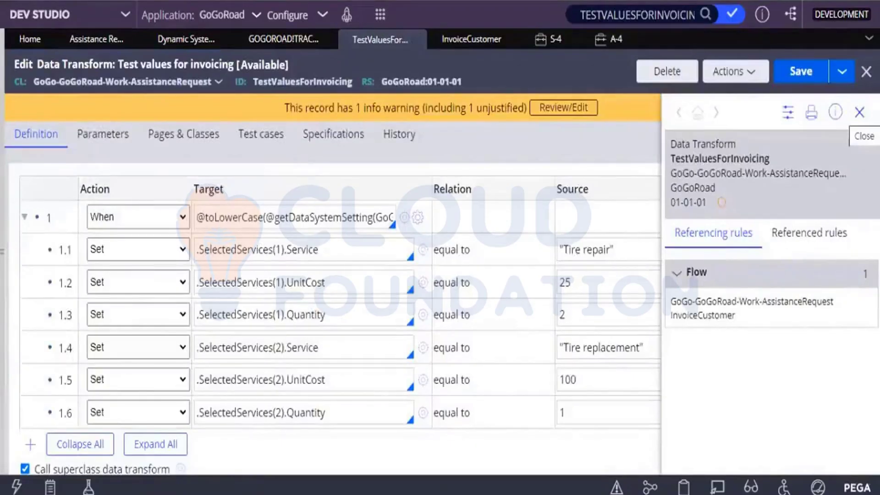
Close the data transform's rule info panel and bring the Tracer window forward
left_click(859, 112)
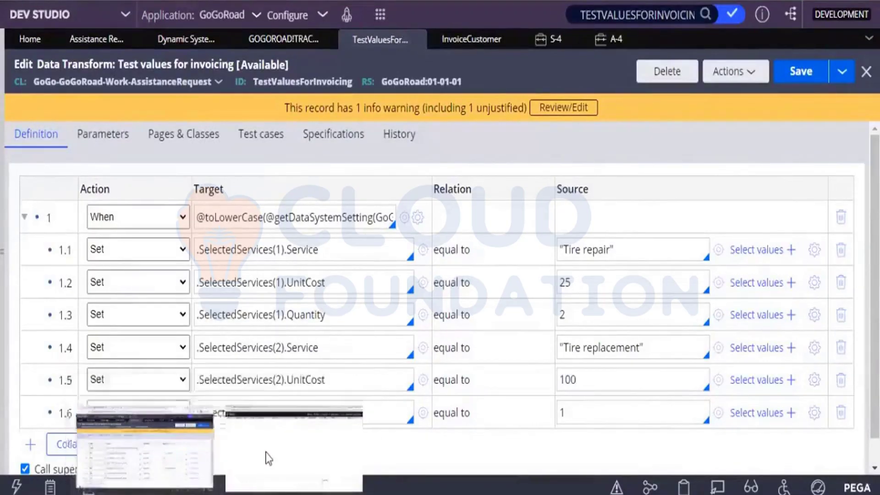
left_click(265, 457)
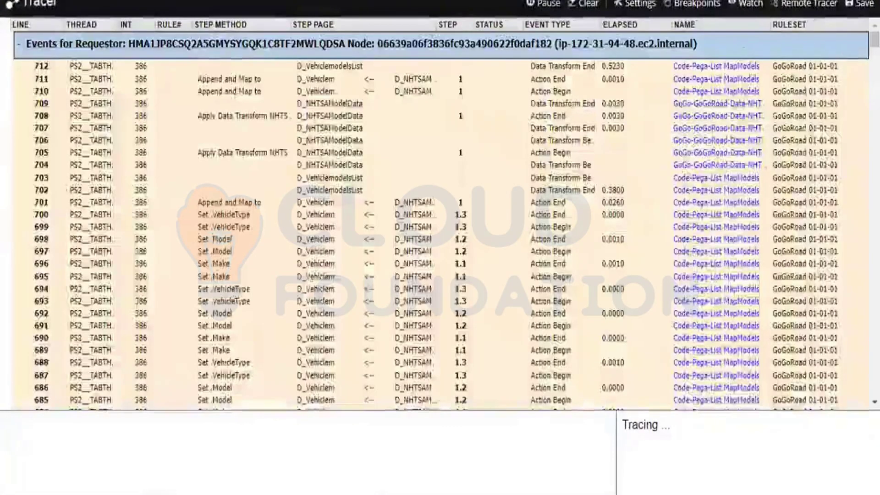
Pause the Tracer and review its ~710 events, including each service's Quantity>0 check
left_click(544, 4)
scroll(549, 183, "down", 10)
scroll(440, 213, "down", 20)
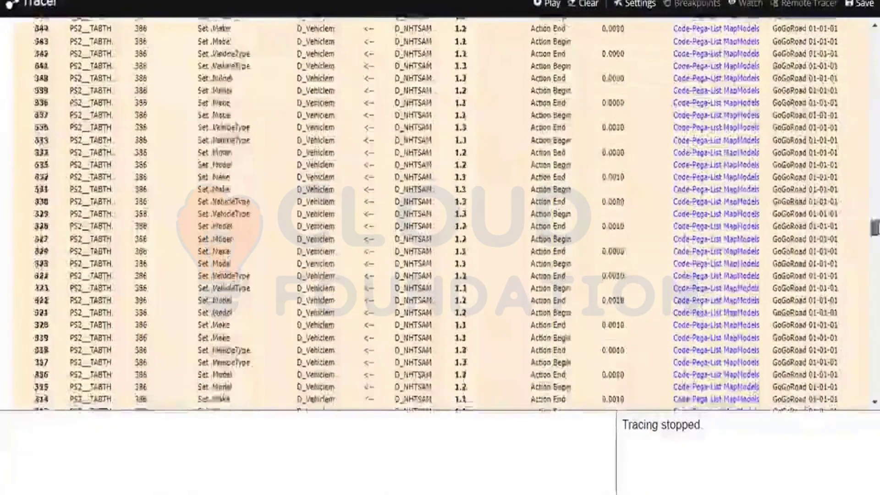
scroll(664, 360, "down", 6)
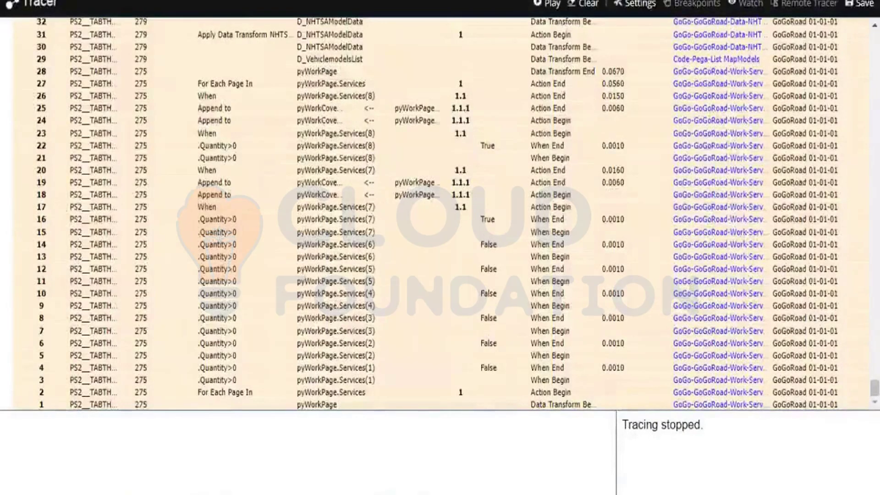
scroll(370, 146, "up", 1)
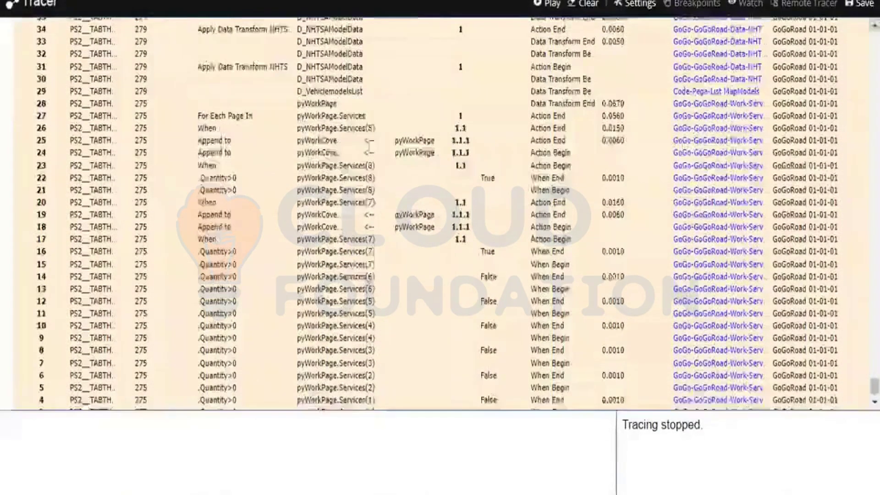
scroll(370, 146, "up", 8)
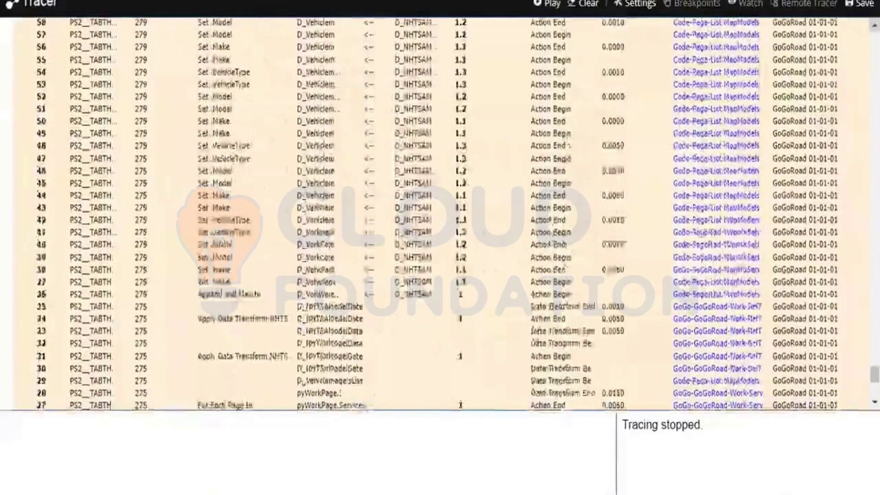
scroll(440, 213, "up", 5)
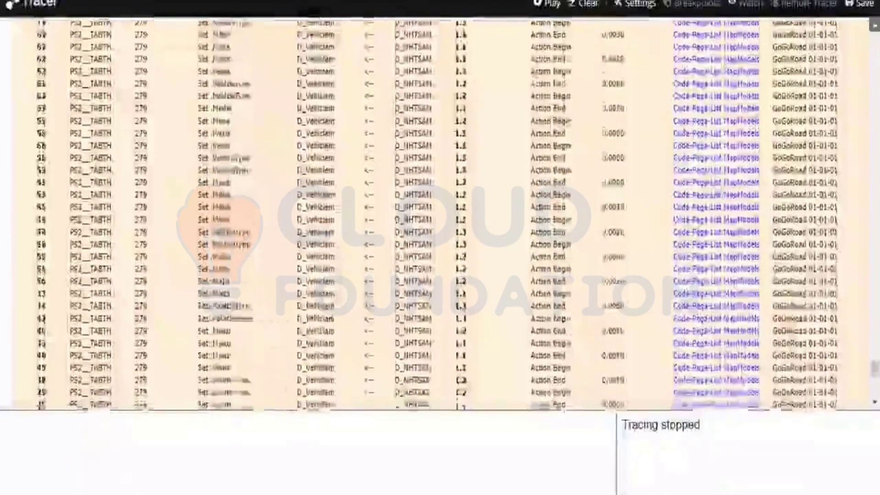
scroll(440, 213, "up", 20)
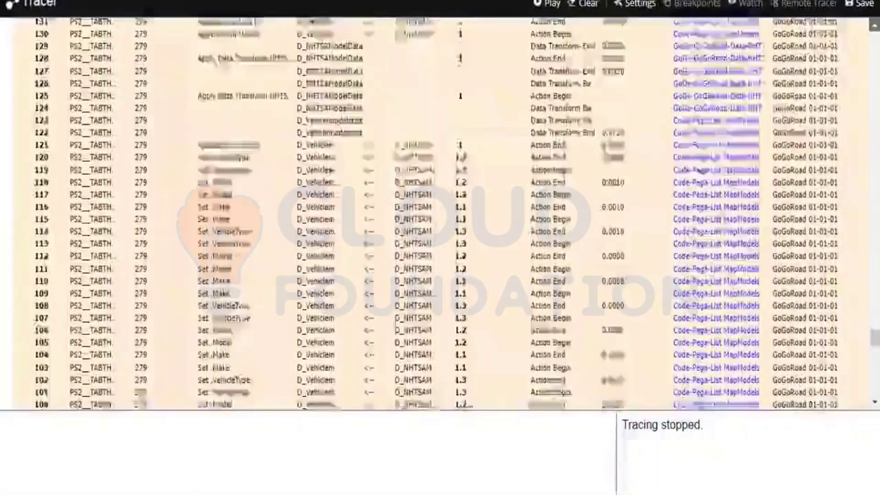
scroll(440, 213, "up", 13)
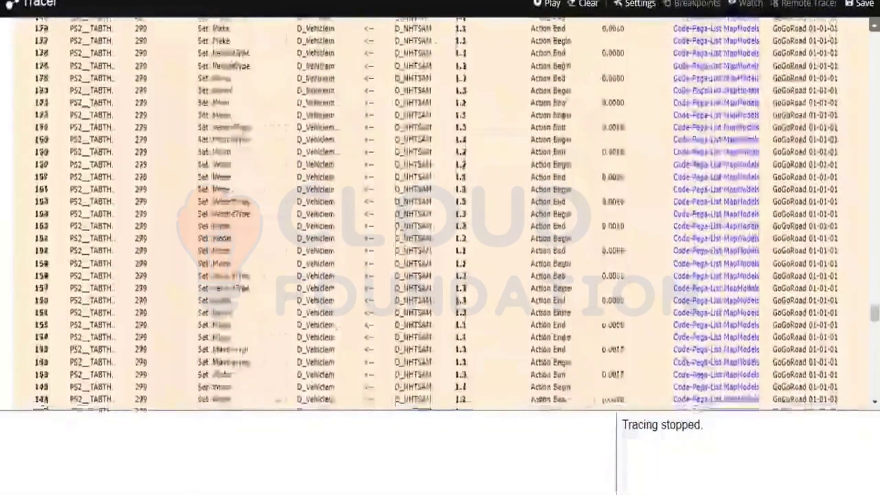
scroll(440, 213, "up", 20)
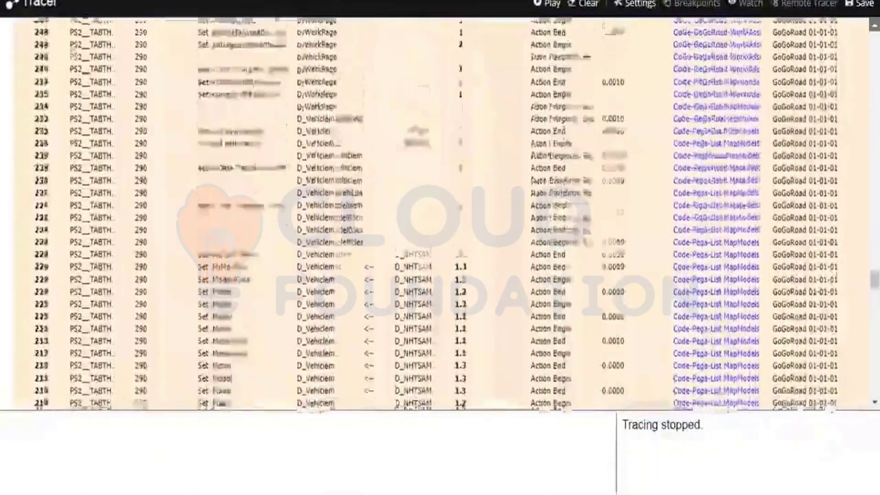
scroll(778, 46, "up", 5)
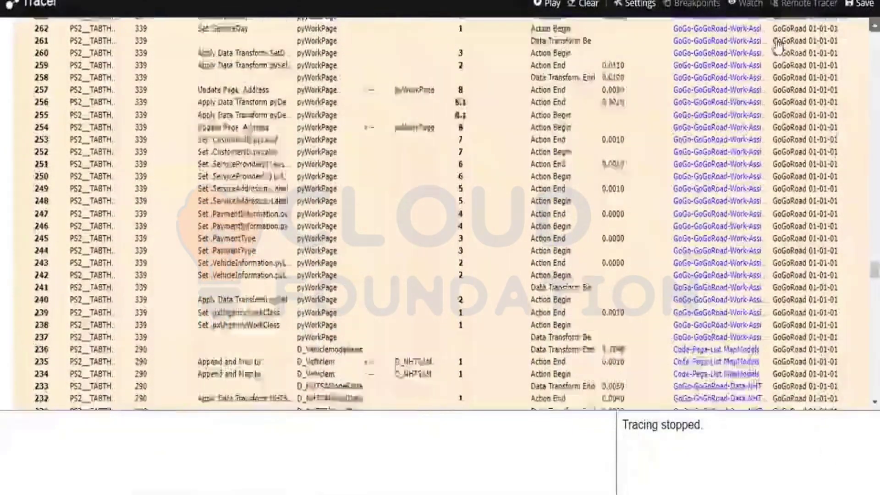
scroll(777, 45, "up", 1)
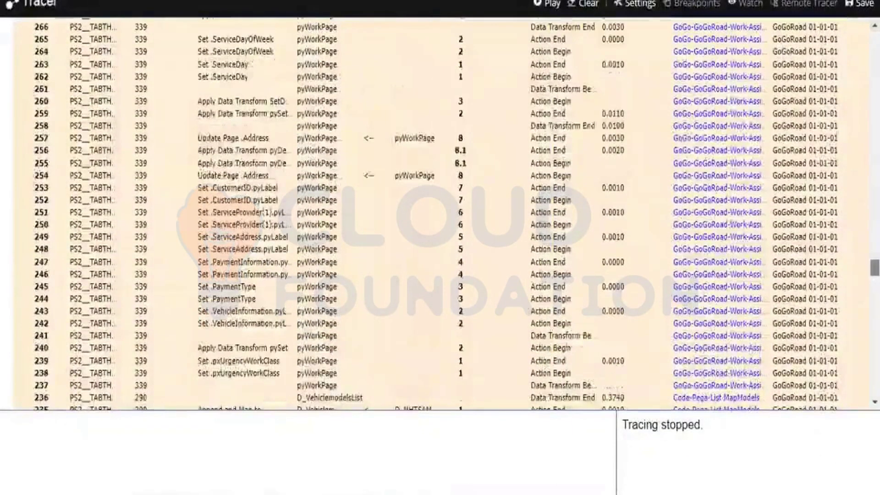
scroll(440, 213, "up", 20)
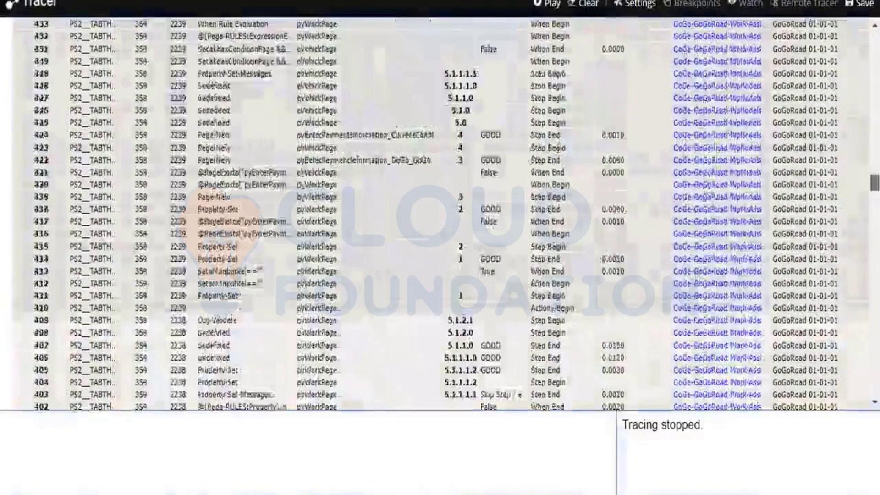
scroll(440, 213, "up", 20)
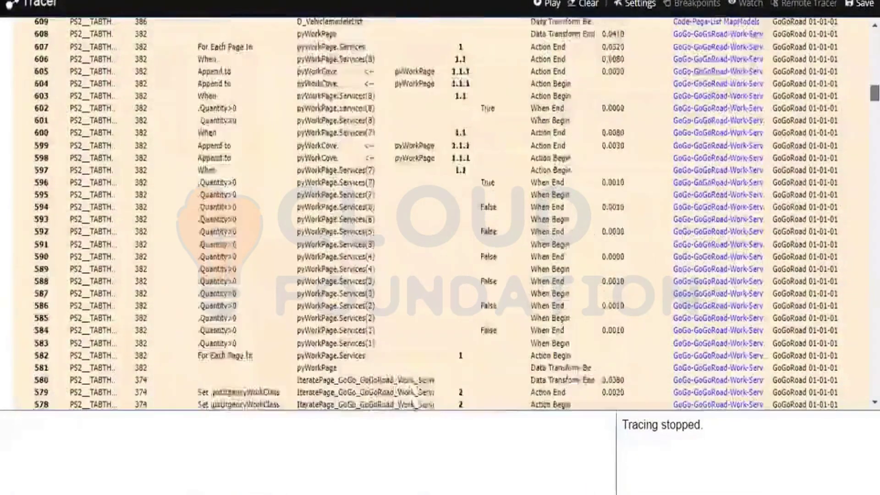
scroll(440, 213, "up", 20)
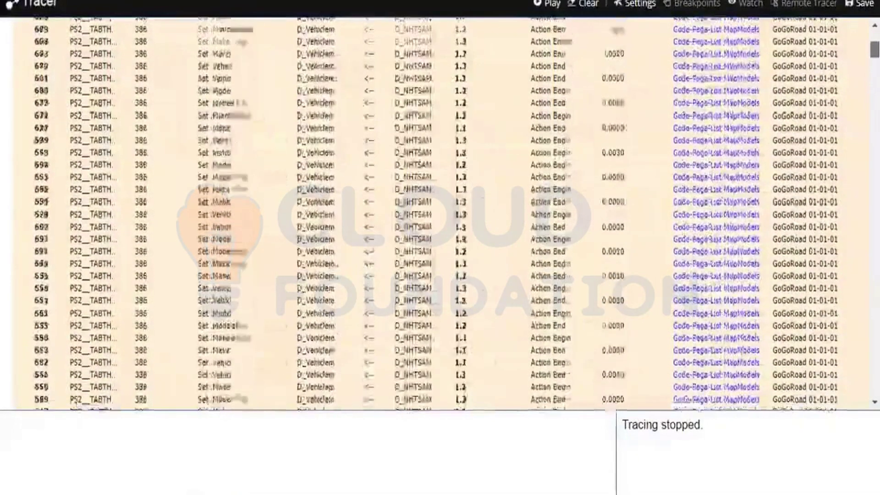
scroll(440, 213, "up", 10)
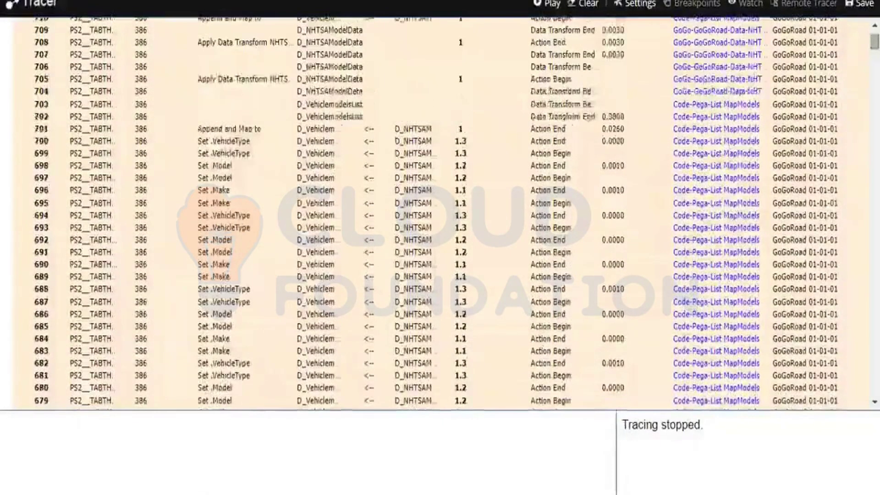